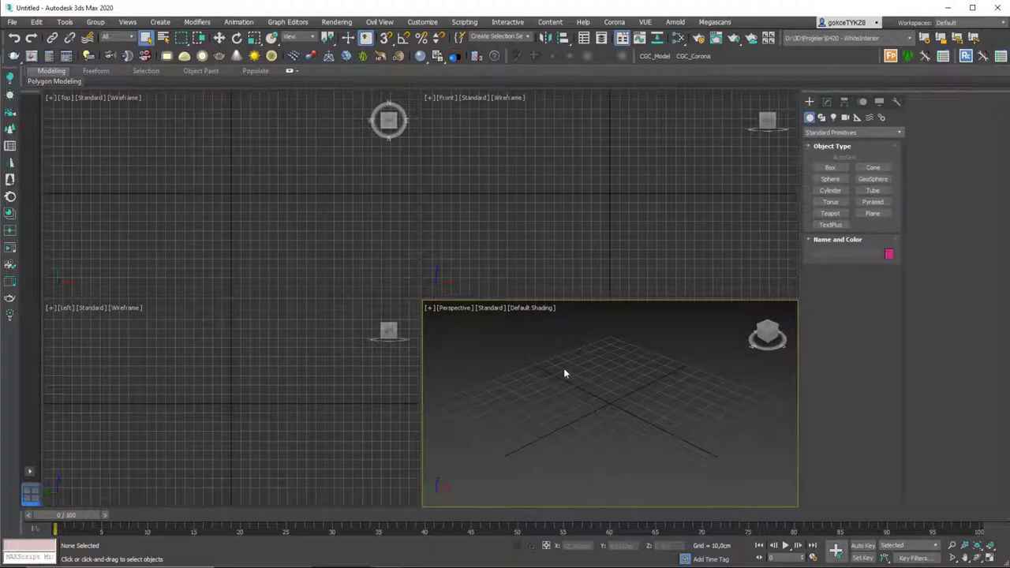
Maximize the Perspective viewport and review the snap options in Grid and Snap Settings.
key(alt+w)
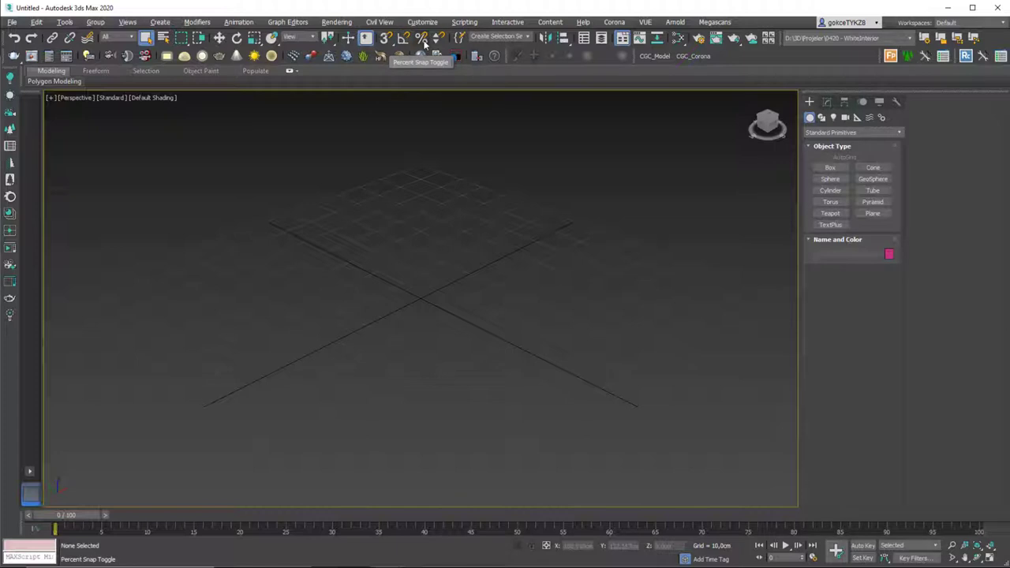
click(423, 39)
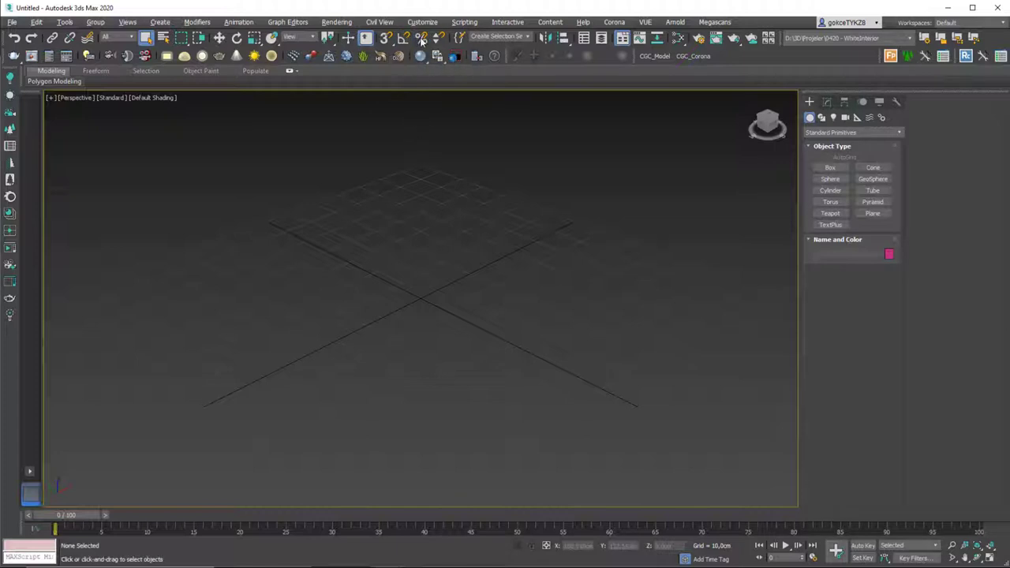
right_click(422, 40)
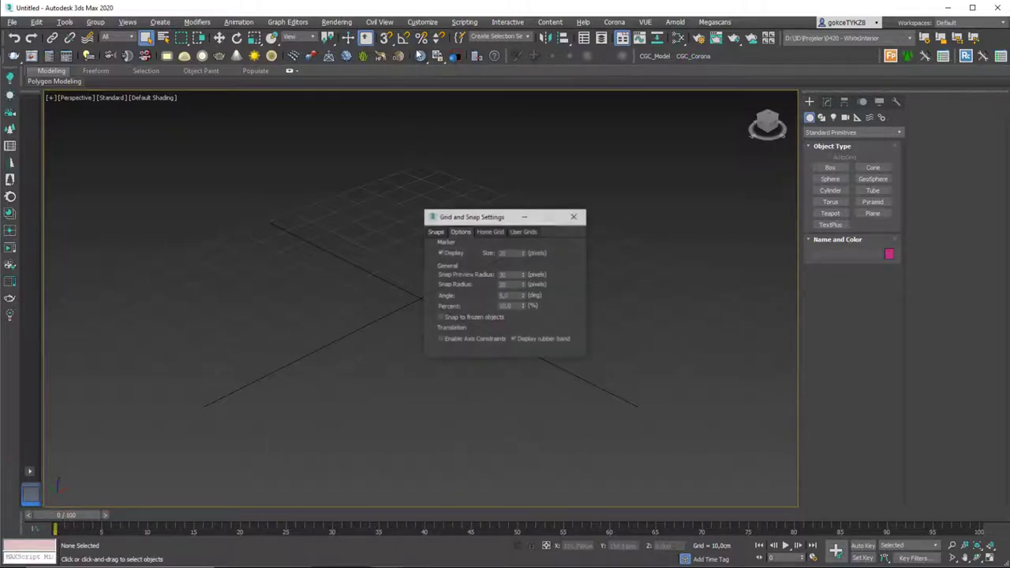
click(575, 217)
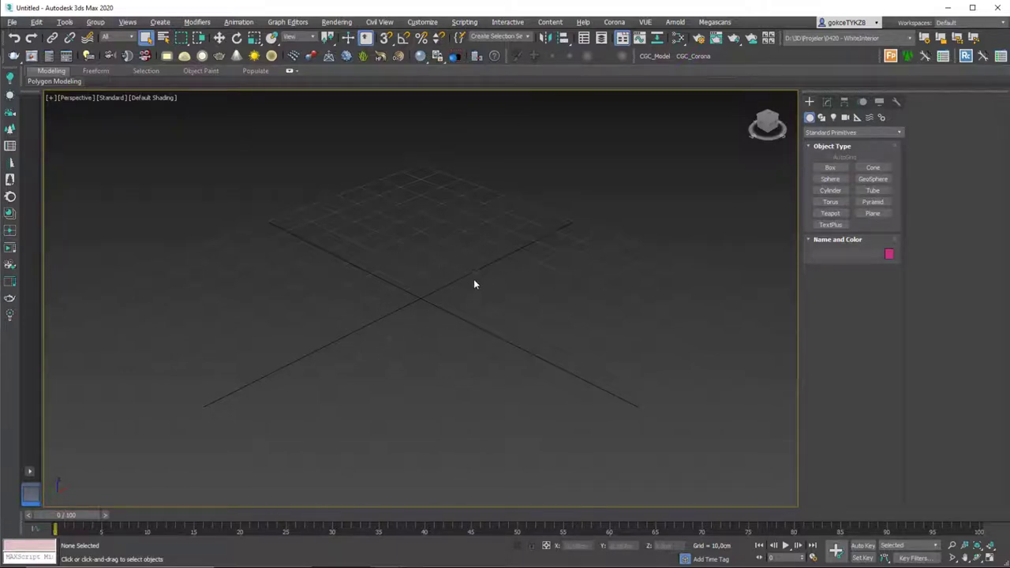
Draw a box about 44 cm long, 64 cm wide and 22 cm high on the grid in the Perspective view.
click(830, 167)
drag(439, 245, 384, 385)
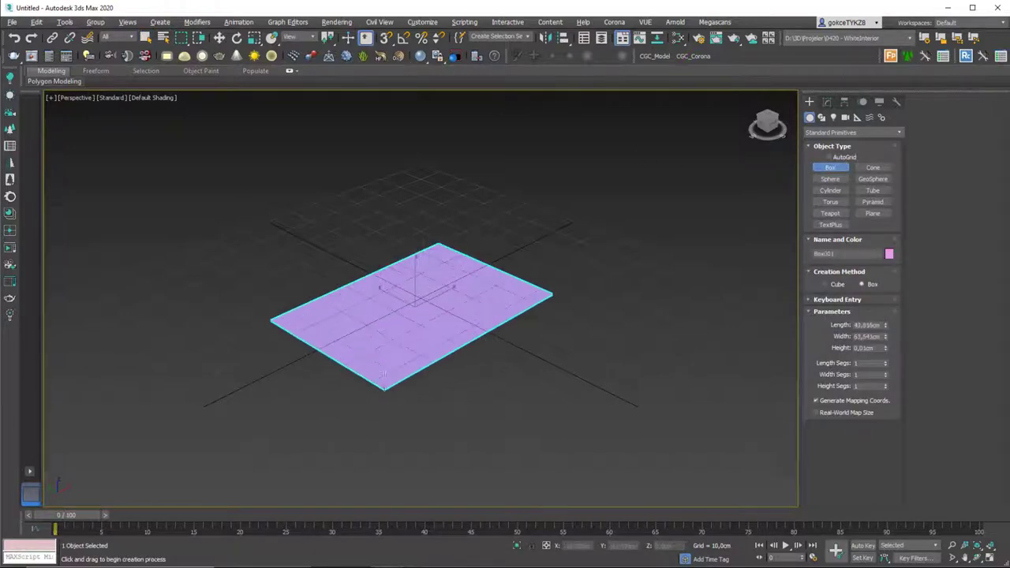
click(386, 315)
right_click(386, 316)
Set the box's length to 30 cm, width to 60 cm and height to 20 cm.
click(826, 101)
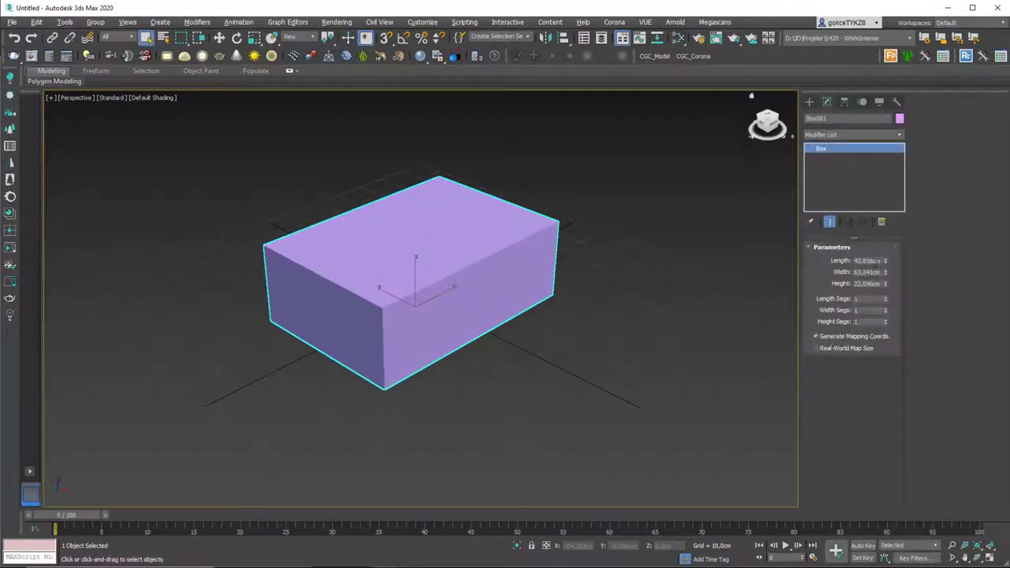
drag(882, 261, 836, 230)
text(50)
double_click(866, 272)
text(60)
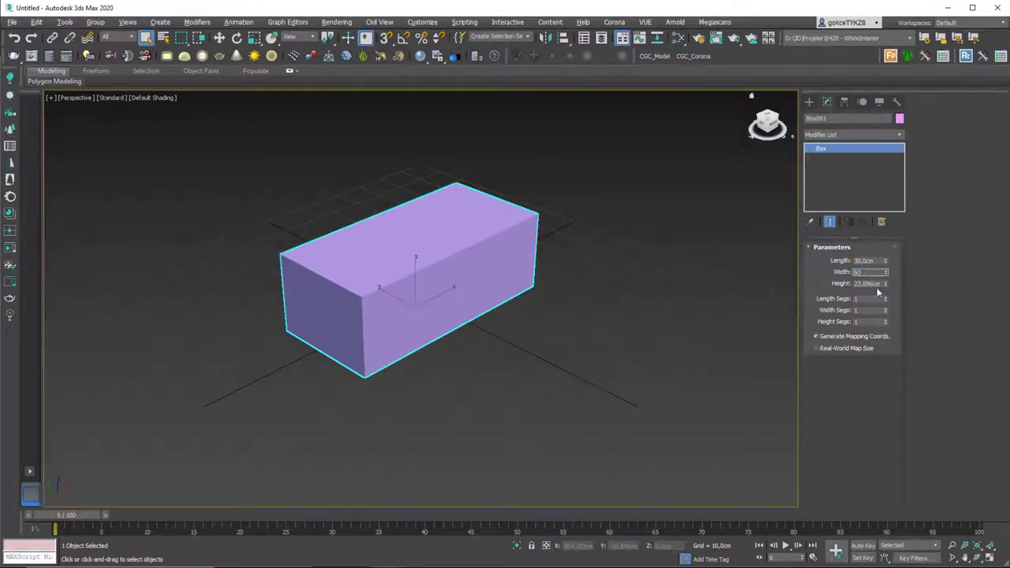
key(Tab)
text(20)
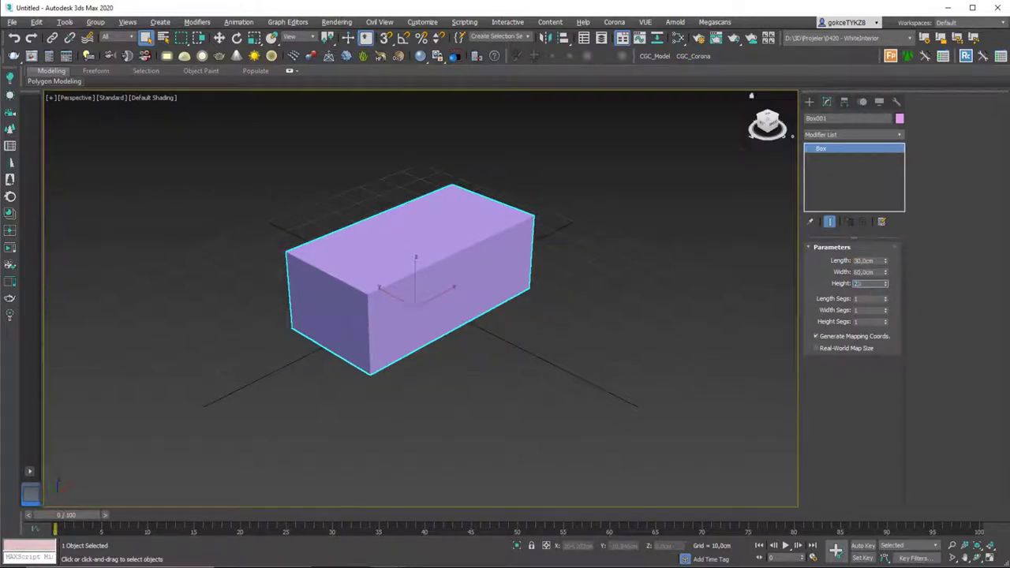
key(Return)
Move the box to the world origin by setting its X and Y positions to 0, and deselect it.
key(w)
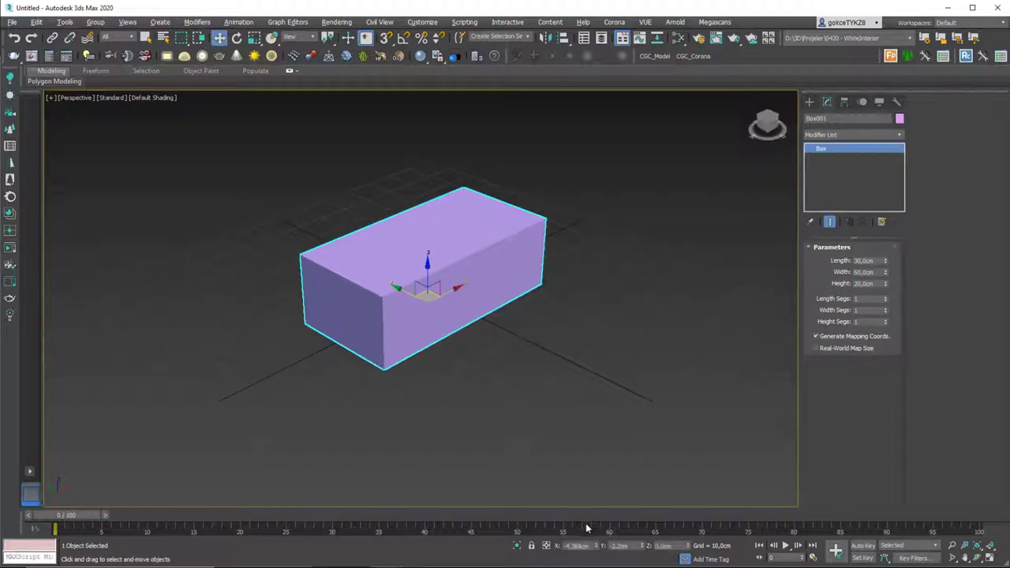
right_click(596, 549)
right_click(642, 548)
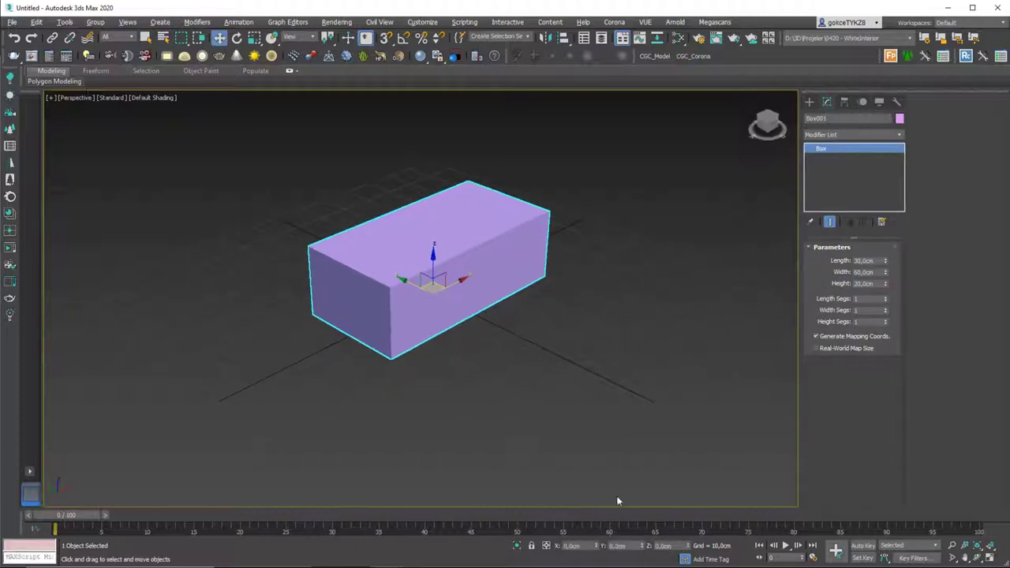
alt+middle_drag(543, 282, 447, 308)
click(565, 286)
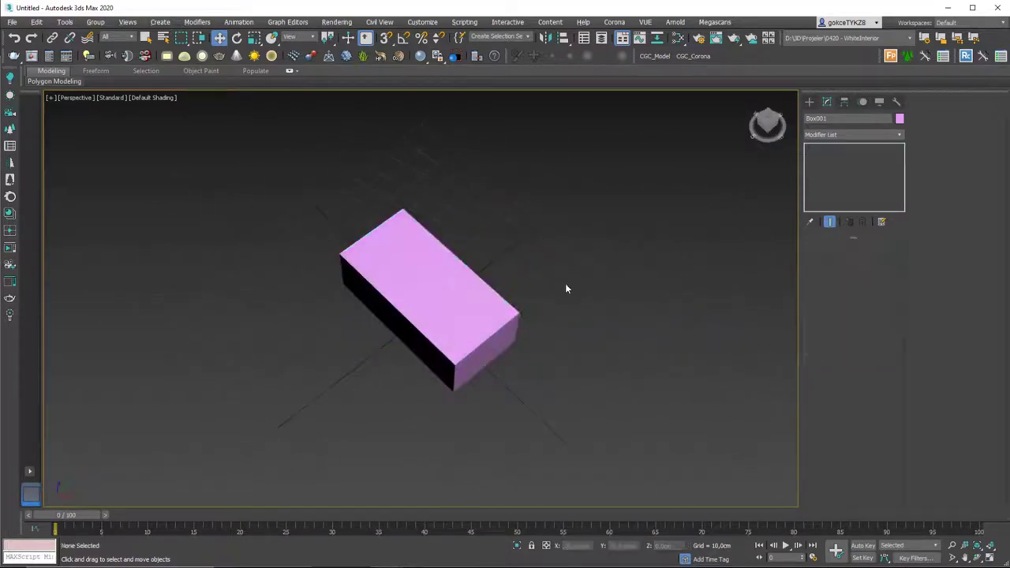
Clone the box about 80 cm along the X axis so that both stand side by side.
mouse_move(565, 287)
alt+middle_down()
mouse_move(513, 317)
mouse_move(466, 316)
alt+middle_up()
click(513, 317)
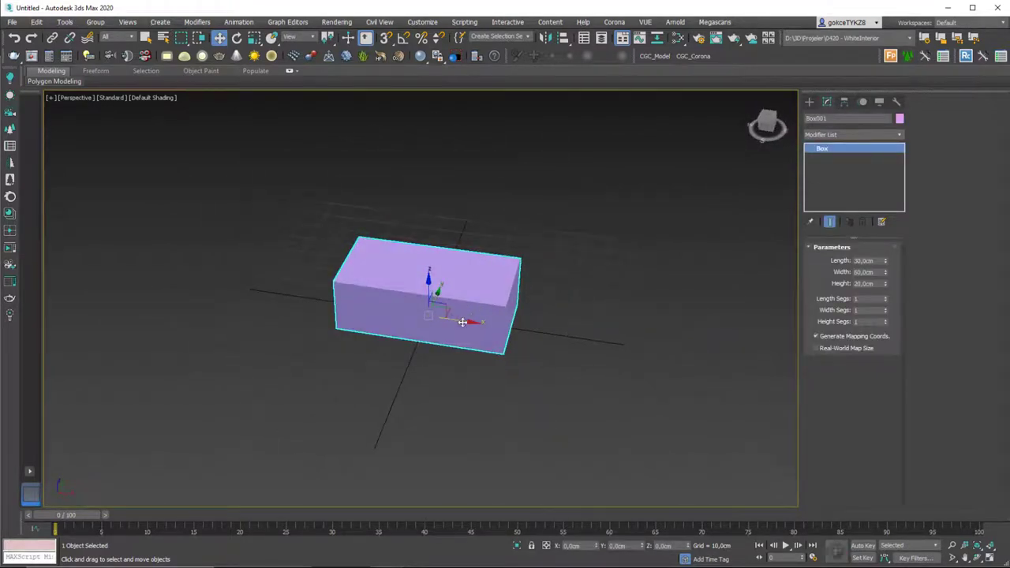
shift+drag(445, 323, 671, 355)
click(505, 339)
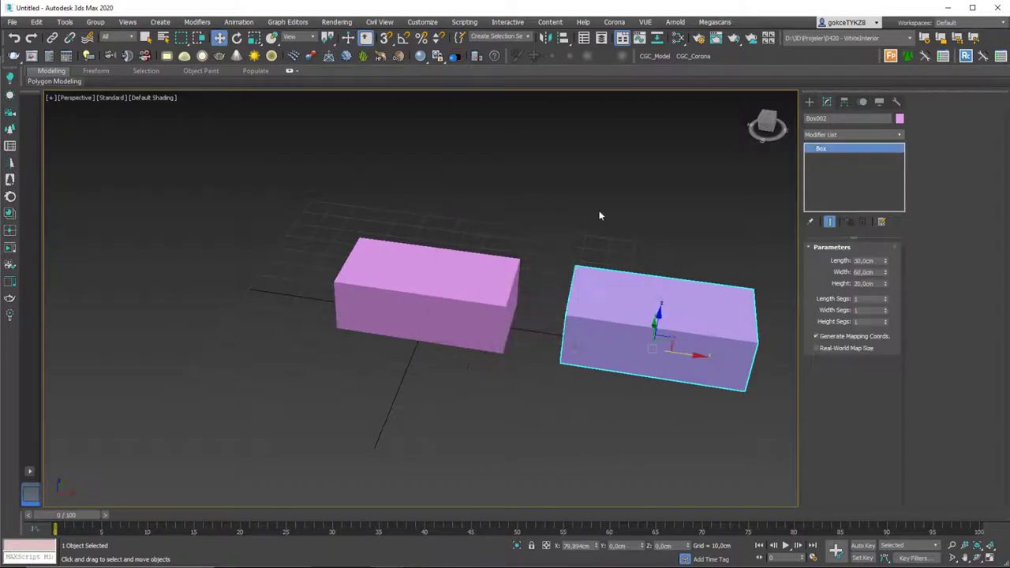
click(609, 198)
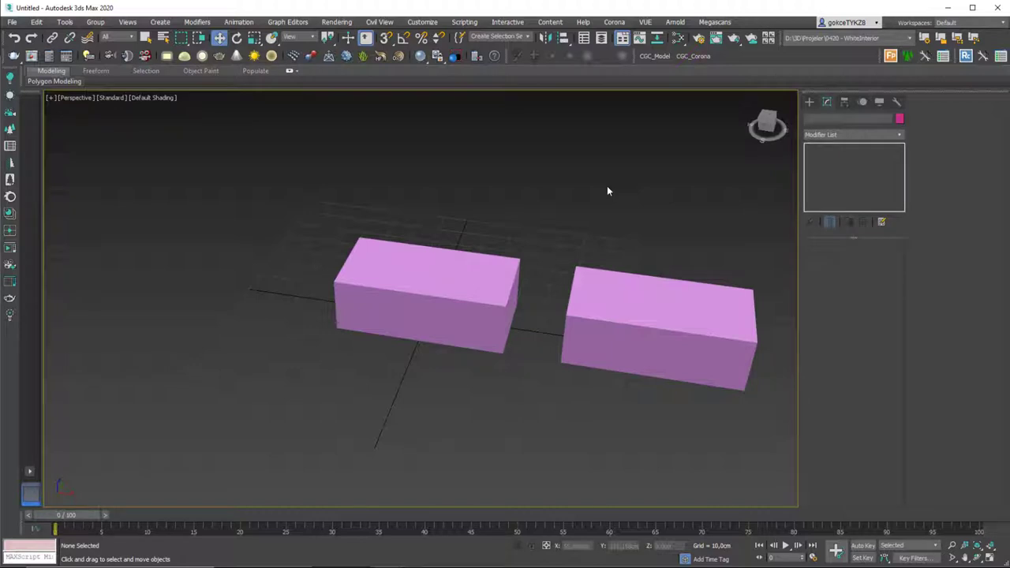
With the copied box selected, enable 3D snapping and make Vertex the only active snap type instead of Grid Points.
click(603, 293)
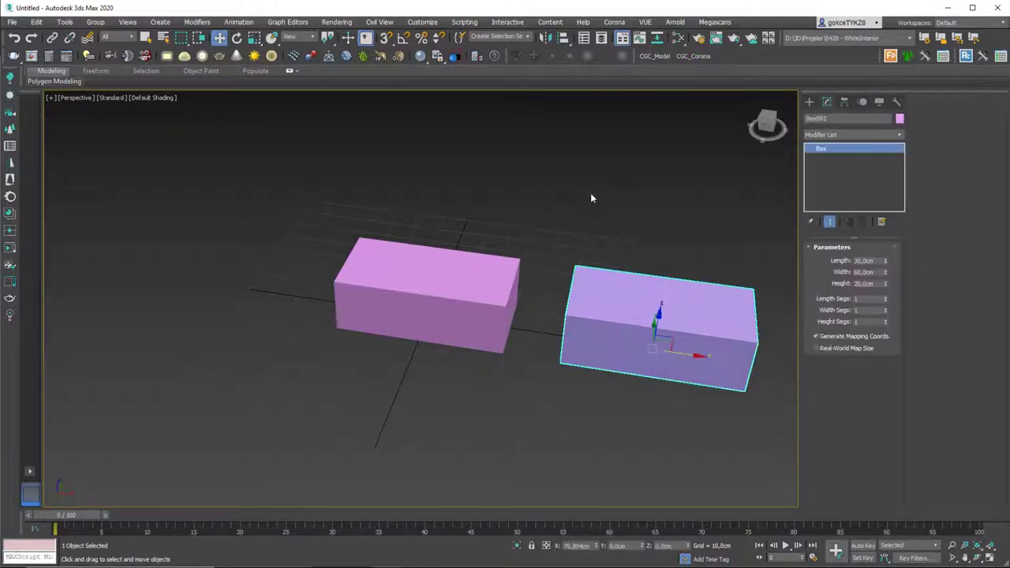
key(s)
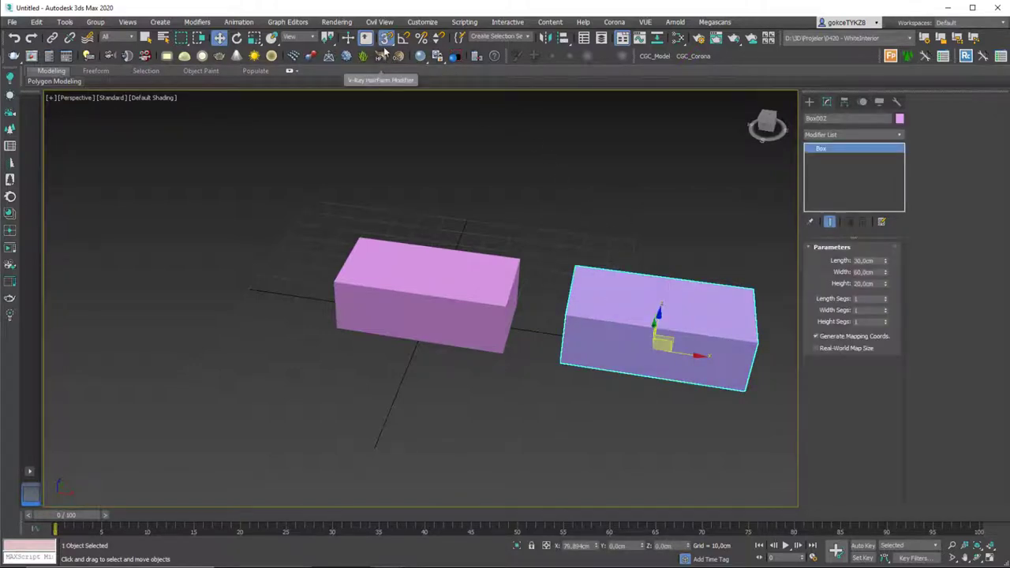
right_click(384, 38)
drag(479, 217, 590, 107)
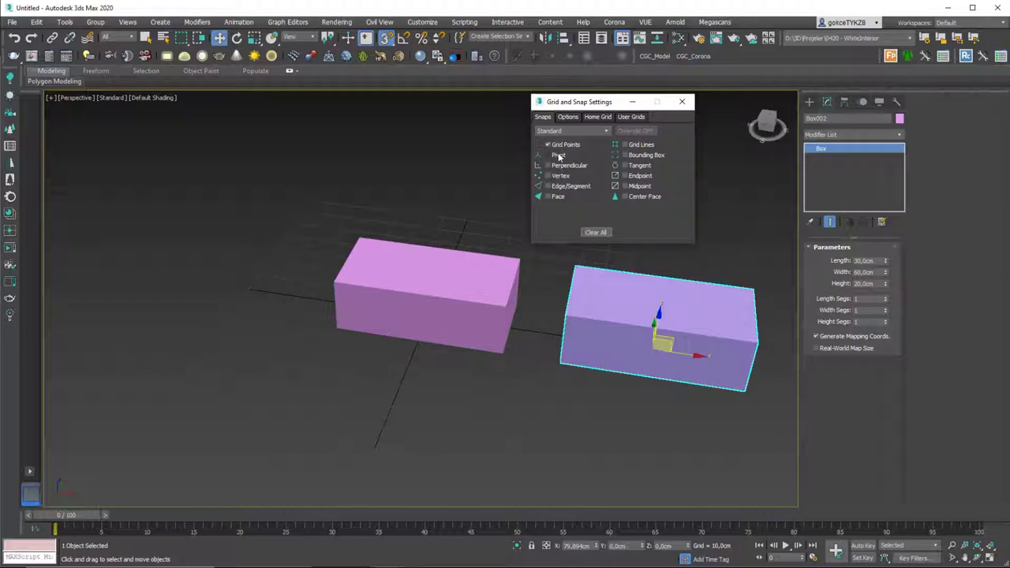
click(555, 177)
click(548, 144)
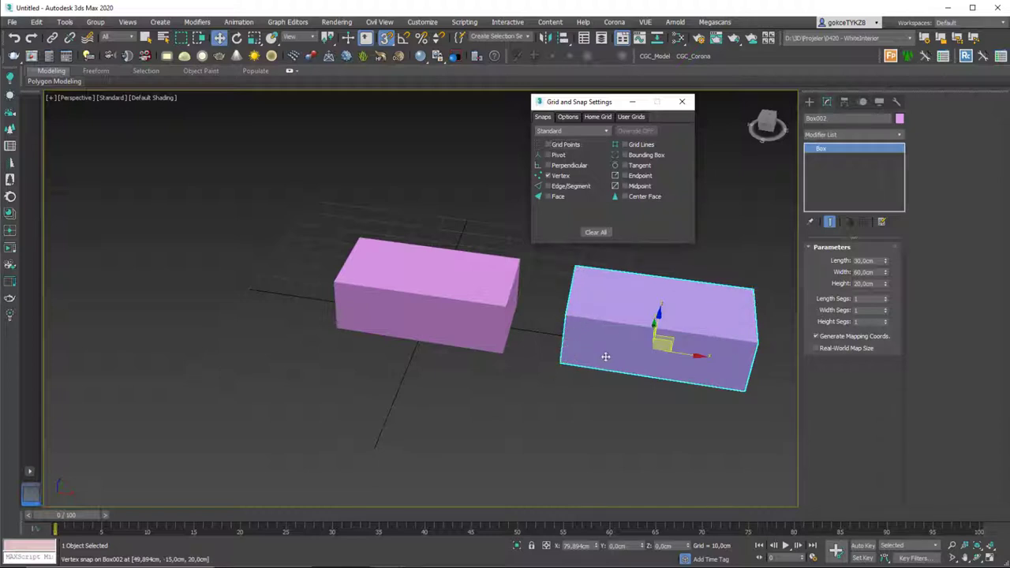
drag(607, 104, 140, 126)
click(212, 124)
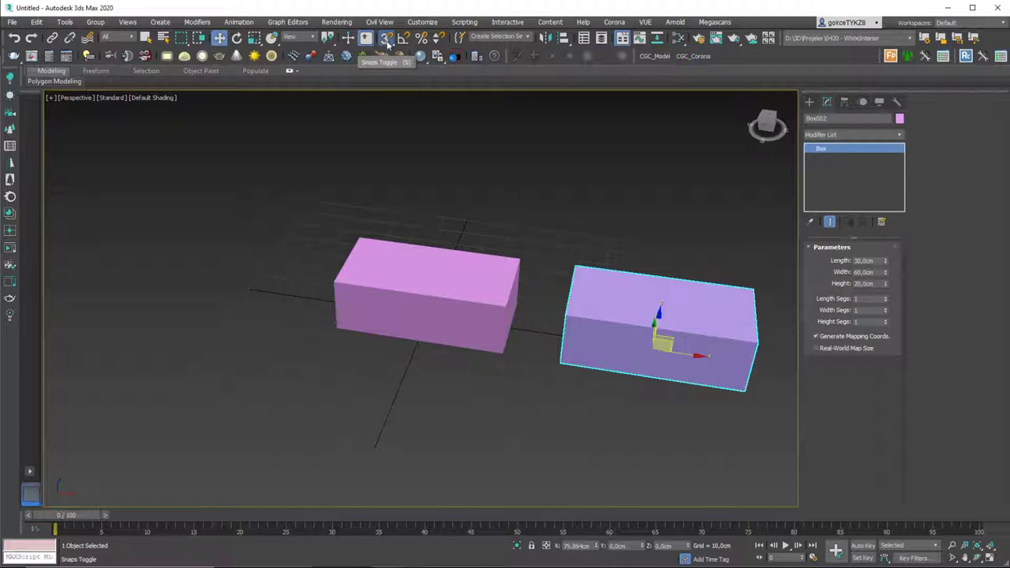
click(385, 38)
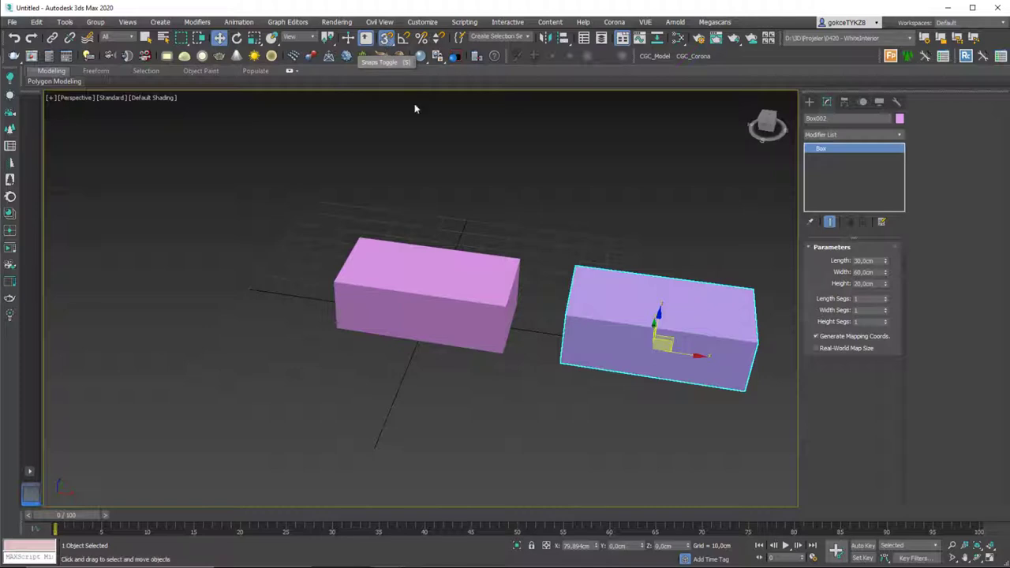
click(383, 39)
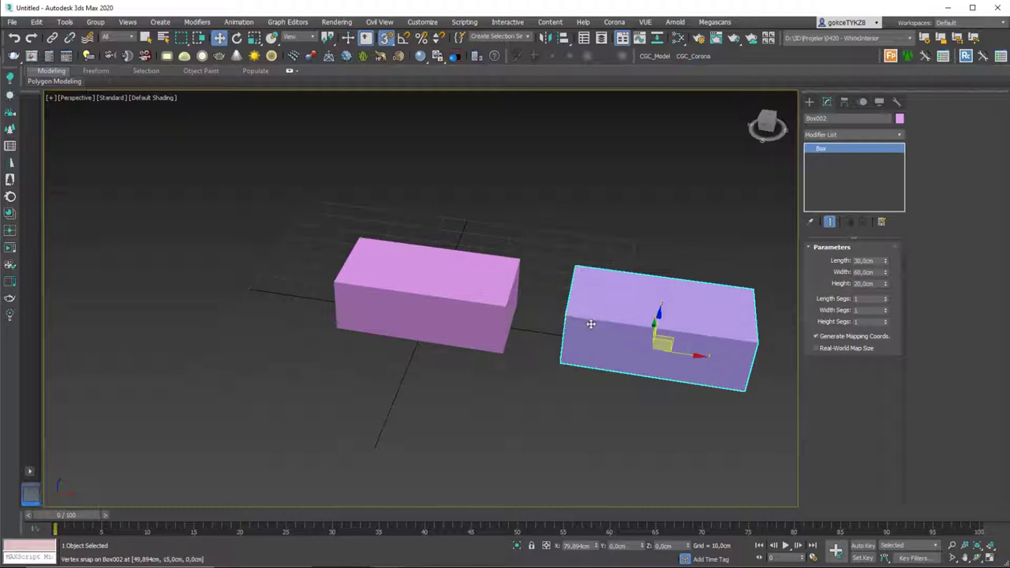
Stack the copied box on the original by snapping its lower front corner vertex to the original's matching upper corner.
alt+middle_drag(592, 325, 560, 301)
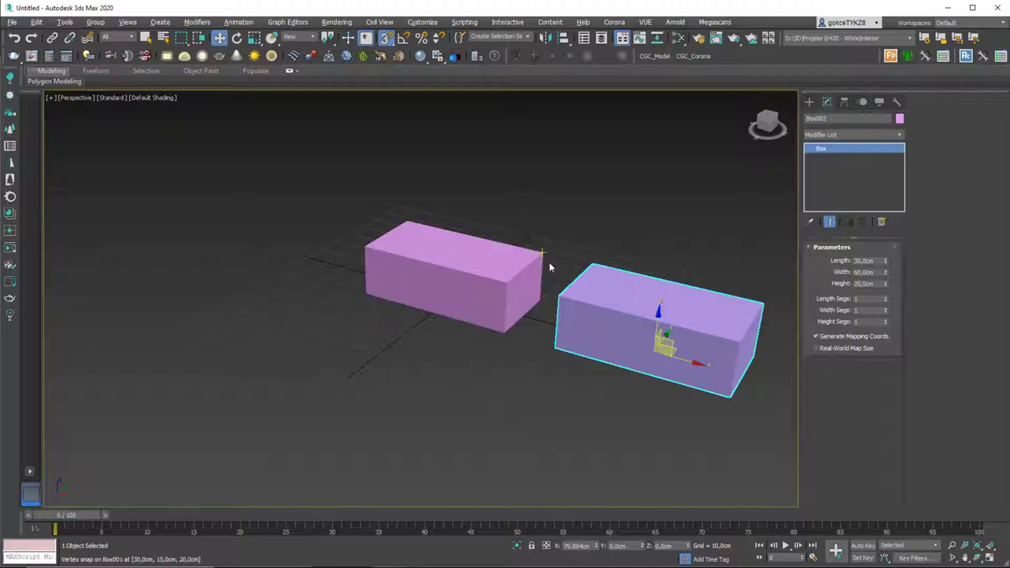
middle_drag(542, 273, 435, 241)
scroll(500, 282, up, 2)
scroll(475, 273, up, 2)
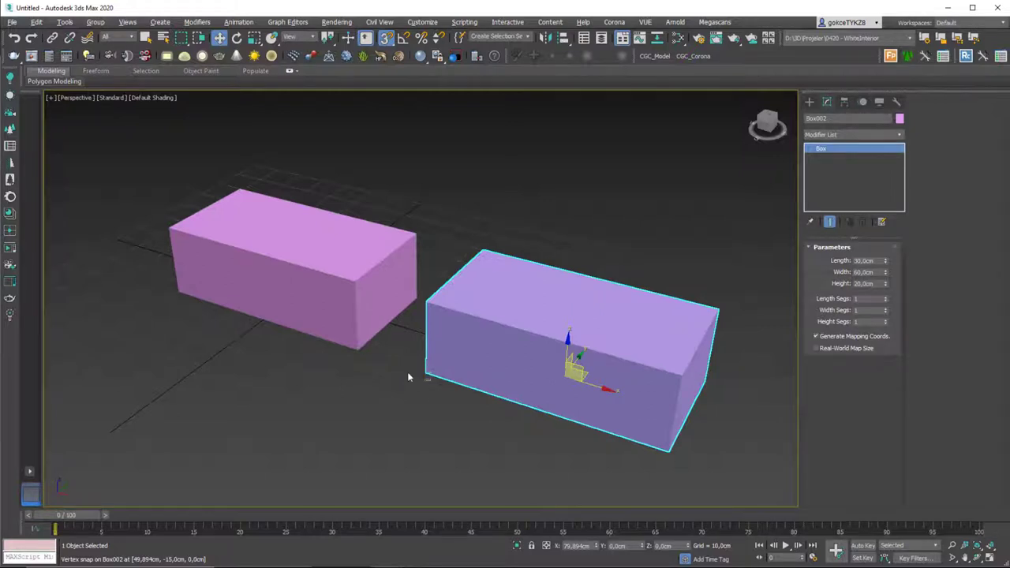
drag(270, 259, 279, 255)
click(454, 372)
drag(429, 368, 171, 226)
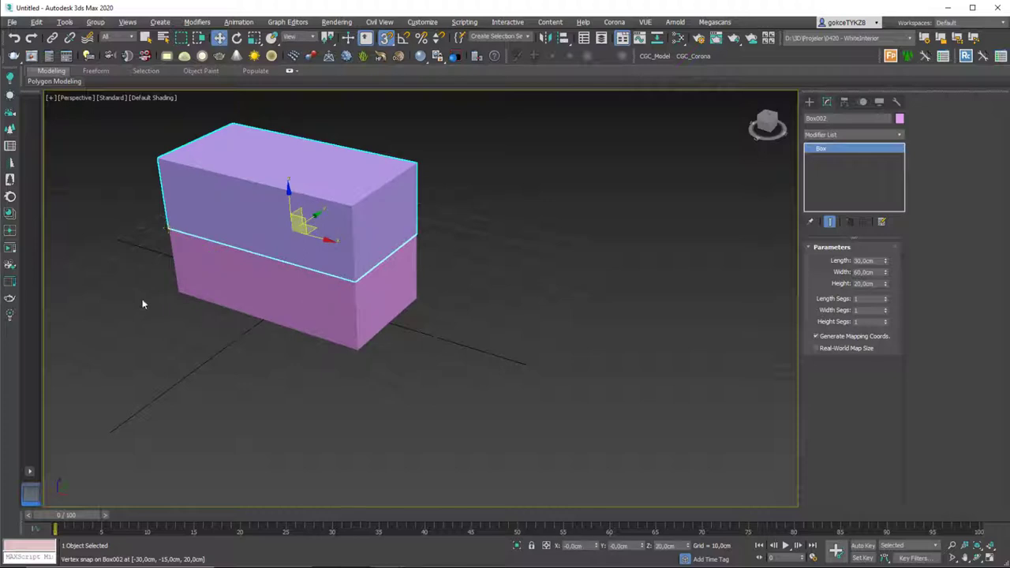
click(186, 332)
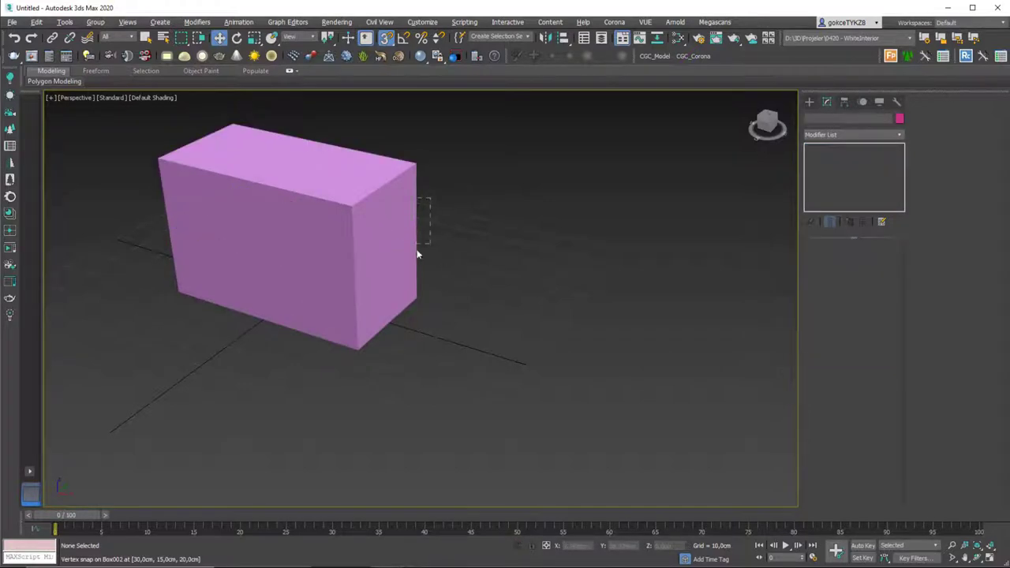
Select both stacked boxes and apply a Chamfer modifier to them.
key(z)
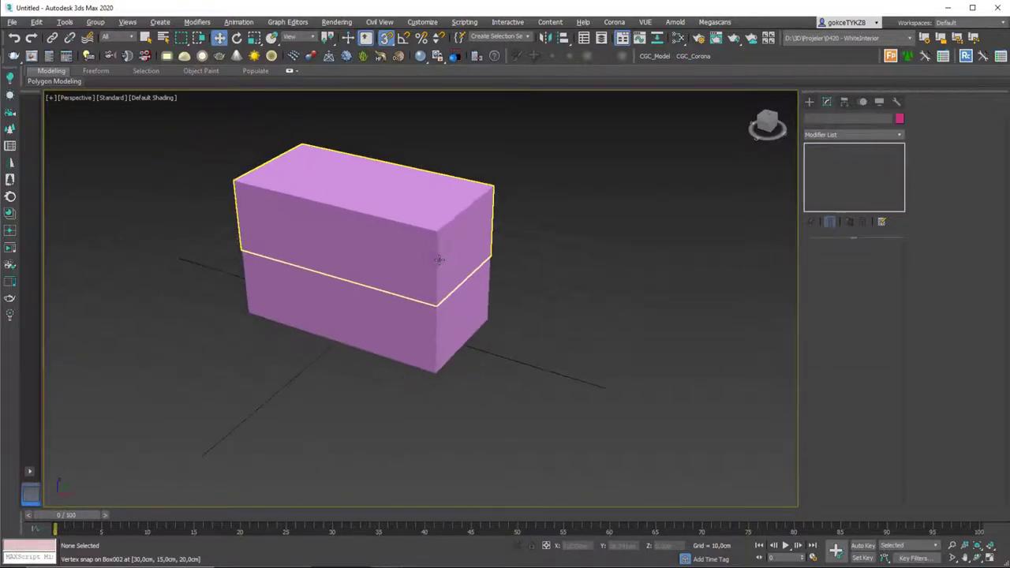
alt+middle_drag(484, 307, 494, 287)
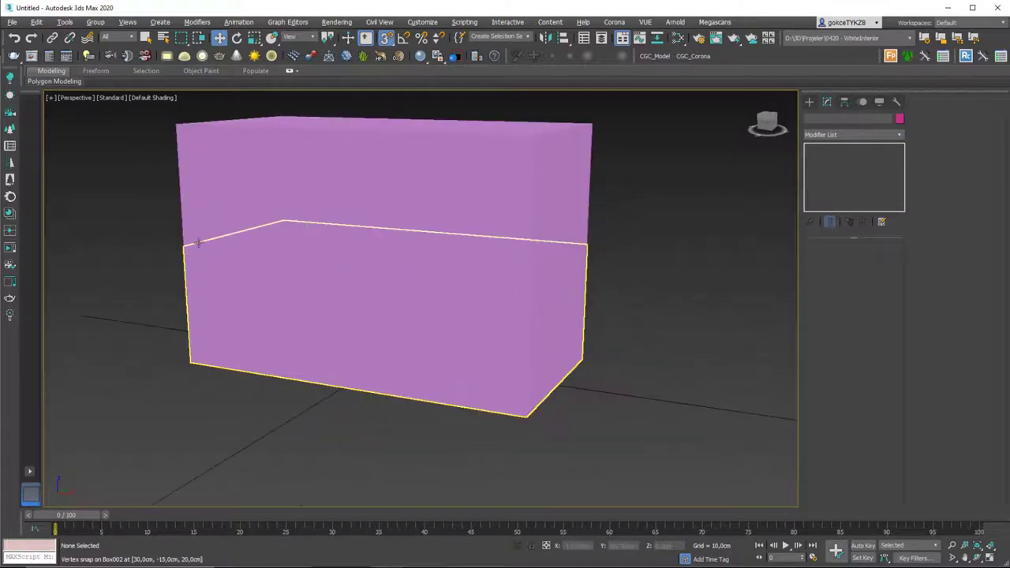
alt+middle_drag(418, 363, 457, 332)
key(ctrl+a)
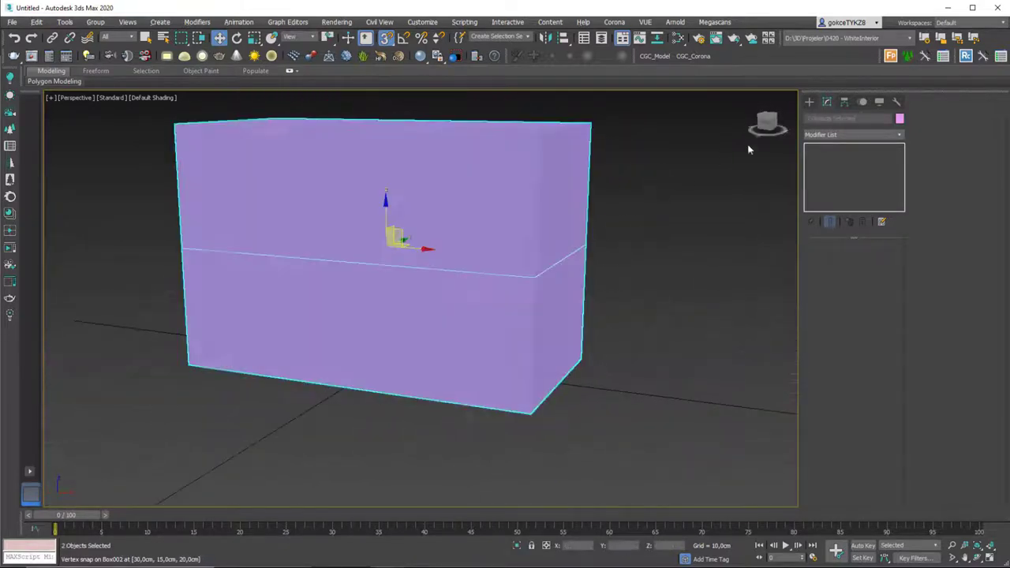
click(844, 136)
text(ch)
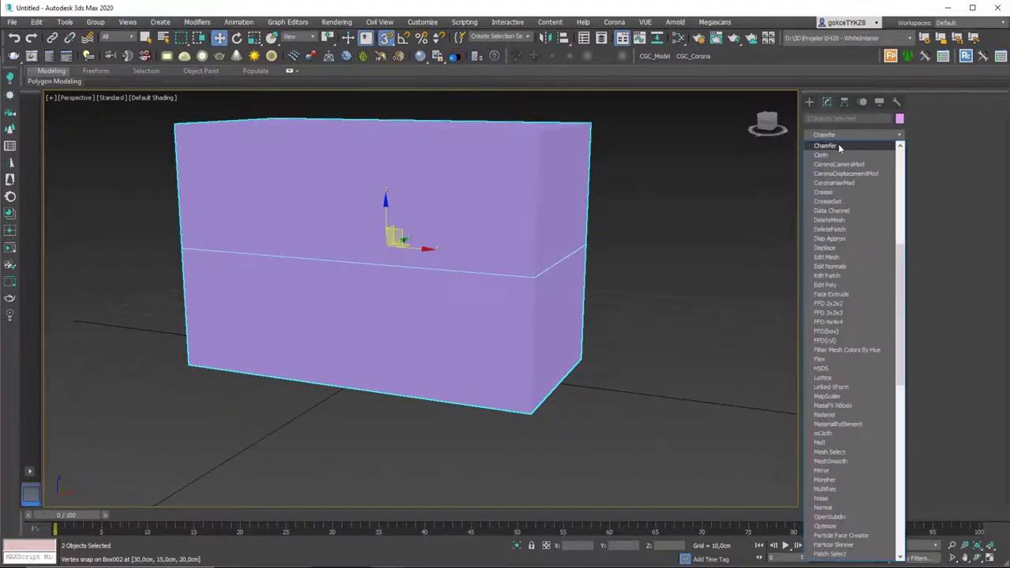
click(824, 146)
click(663, 219)
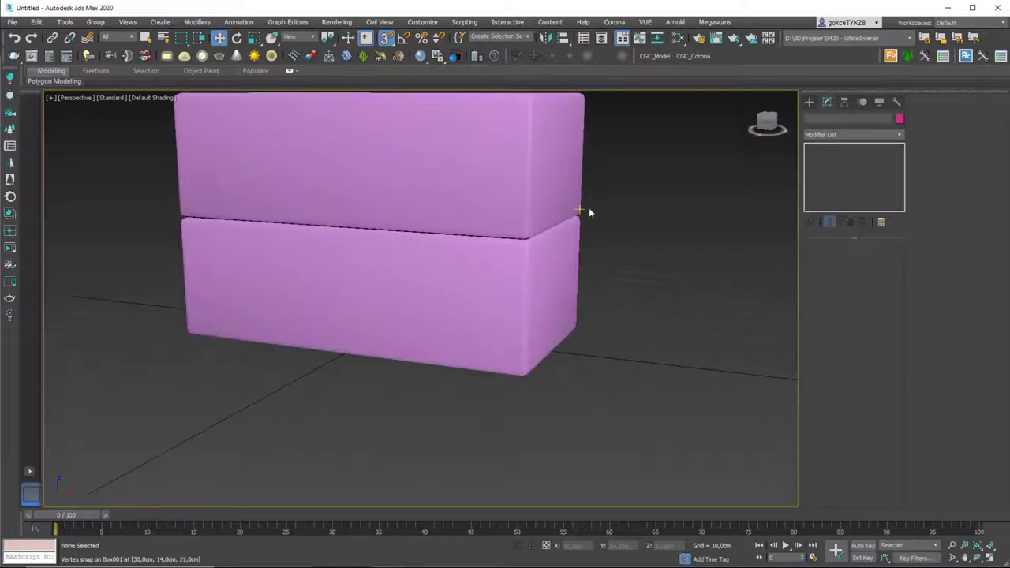
Inspect the seam between the boxes with the Chamfer modifier on and off, and remove the modifier from both.
alt+middle_drag(497, 254, 533, 225)
drag(629, 191, 565, 222)
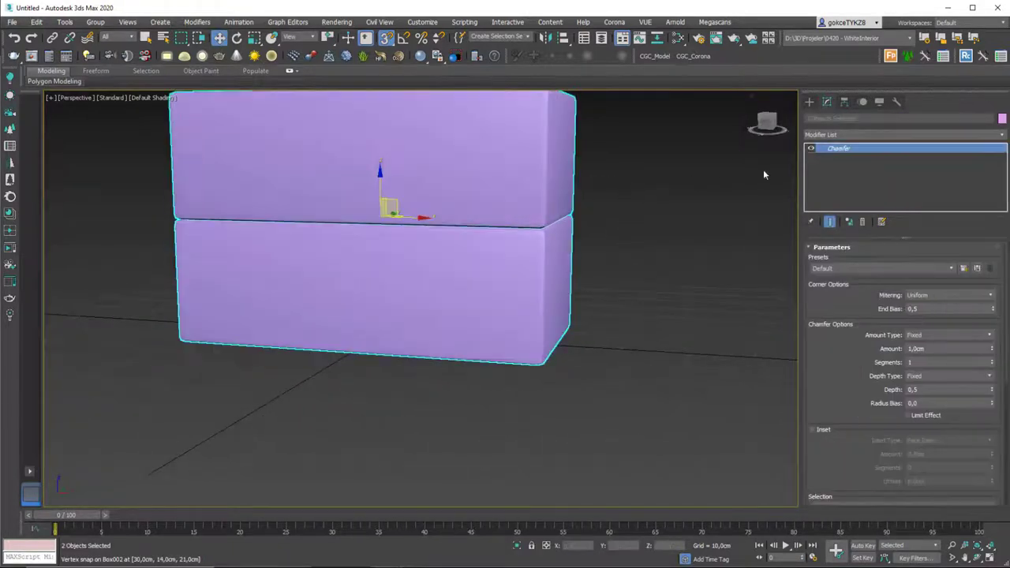
click(811, 148)
click(700, 195)
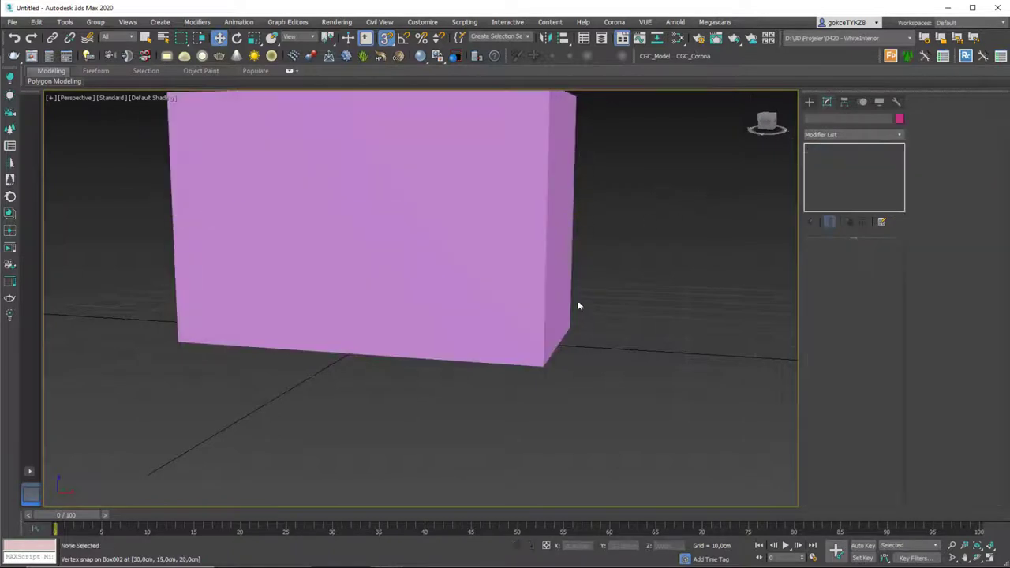
alt+middle_drag(590, 226, 550, 294)
drag(610, 205, 558, 254)
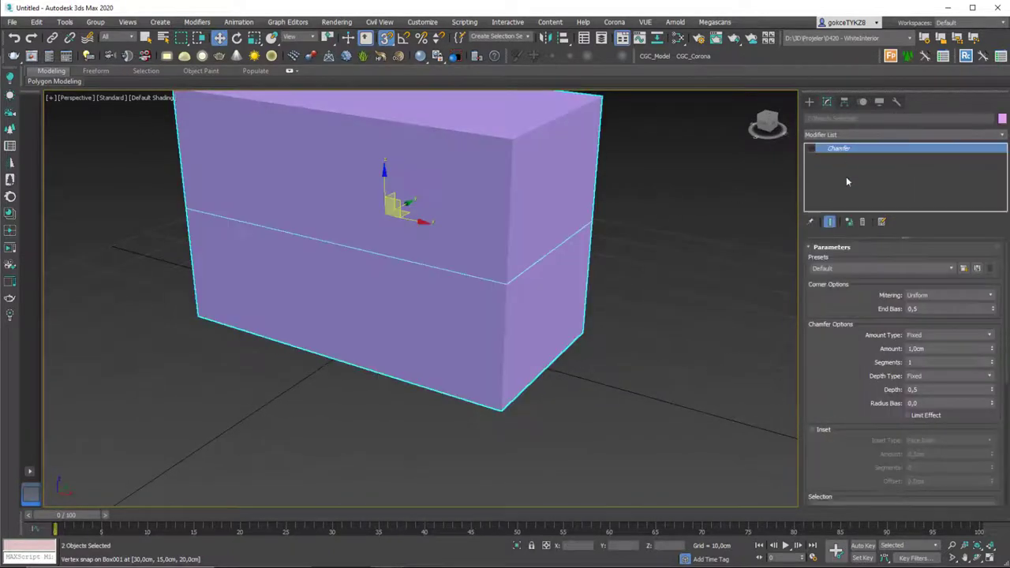
click(864, 222)
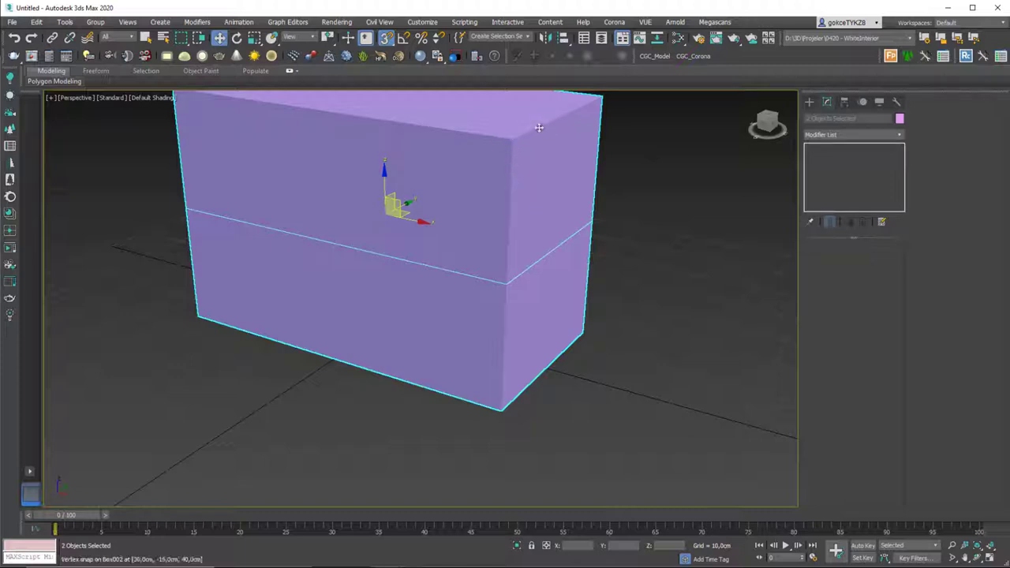
middle_drag(600, 150, 505, 232)
scroll(505, 232, down, 4)
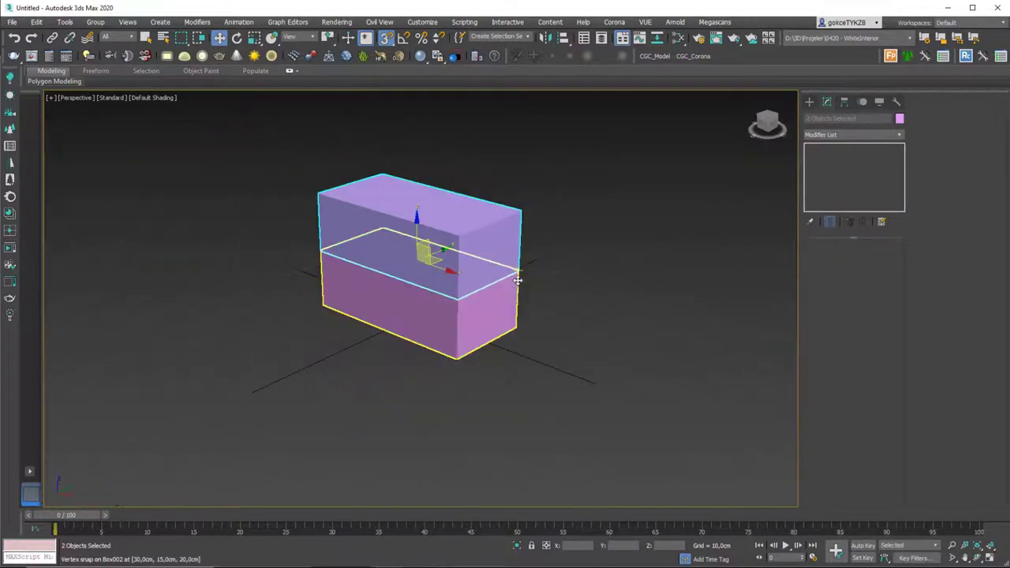
alt+middle_drag(518, 277, 497, 271)
middle_drag(497, 272, 453, 279)
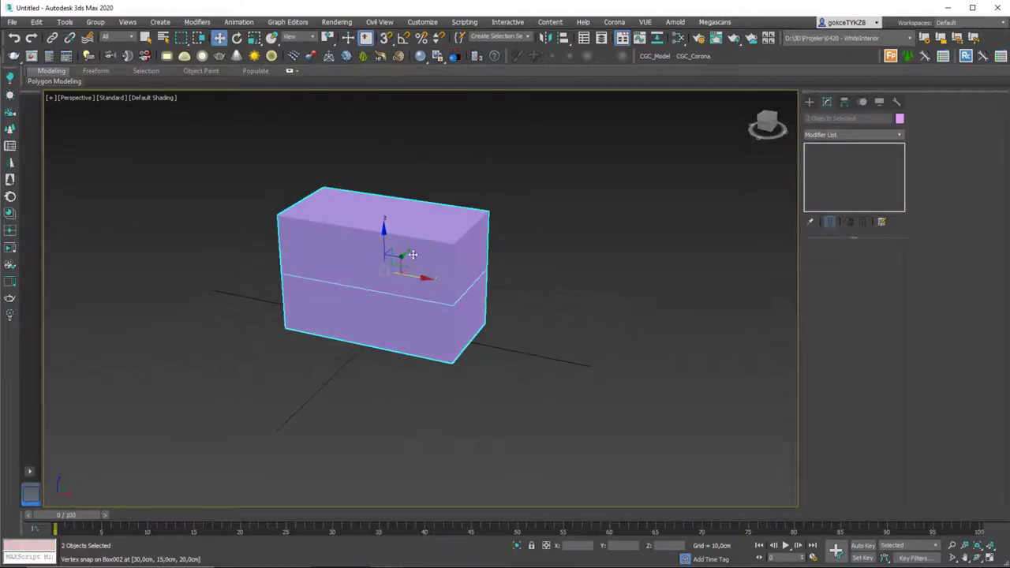
drag(408, 266, 474, 270)
key(ctrl+z)
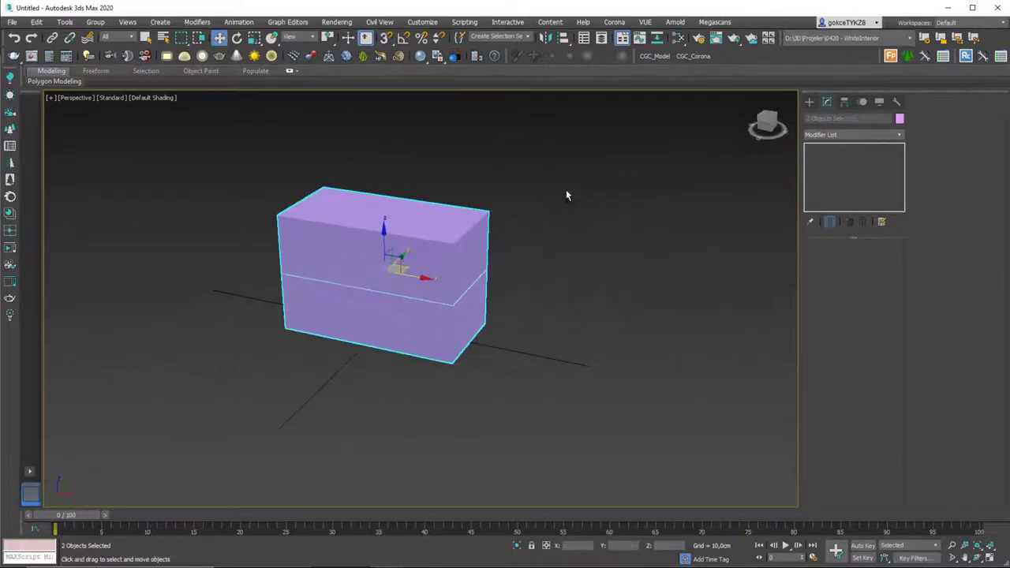
Move the upper box off the stack, well clear of the original box, with snapping off.
click(566, 190)
drag(426, 245, 570, 197)
alt+middle_drag(570, 197, 544, 286)
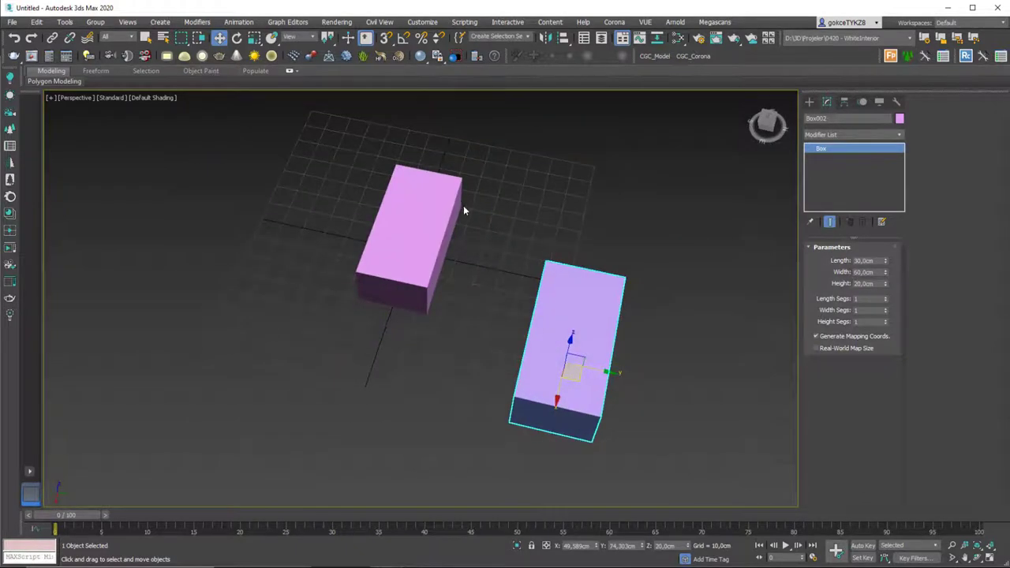
middle_drag(424, 232, 385, 268)
alt+middle_drag(502, 302, 431, 287)
middle_drag(474, 322, 444, 244)
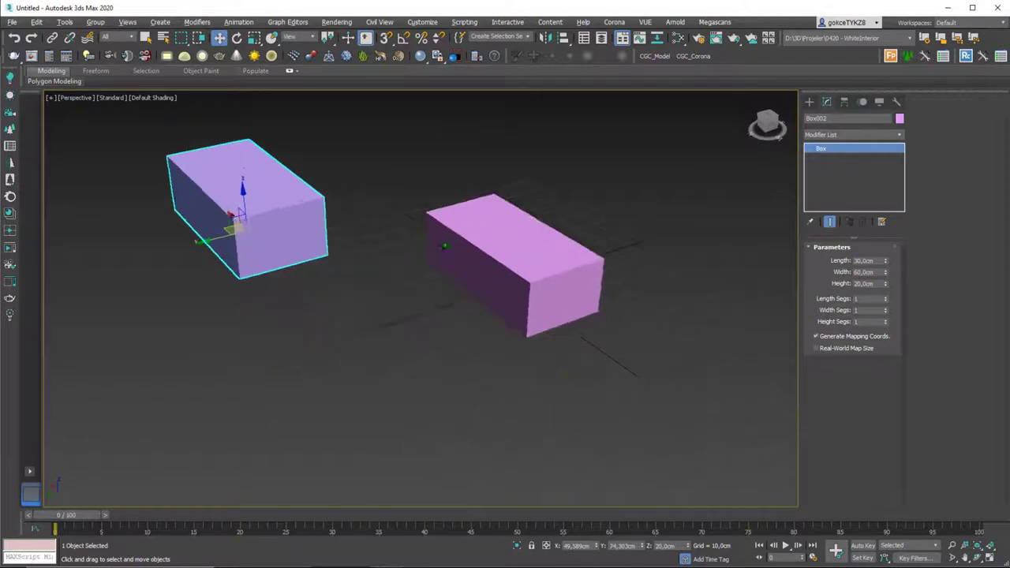
scroll(444, 237, up, 4)
middle_drag(440, 204, 444, 234)
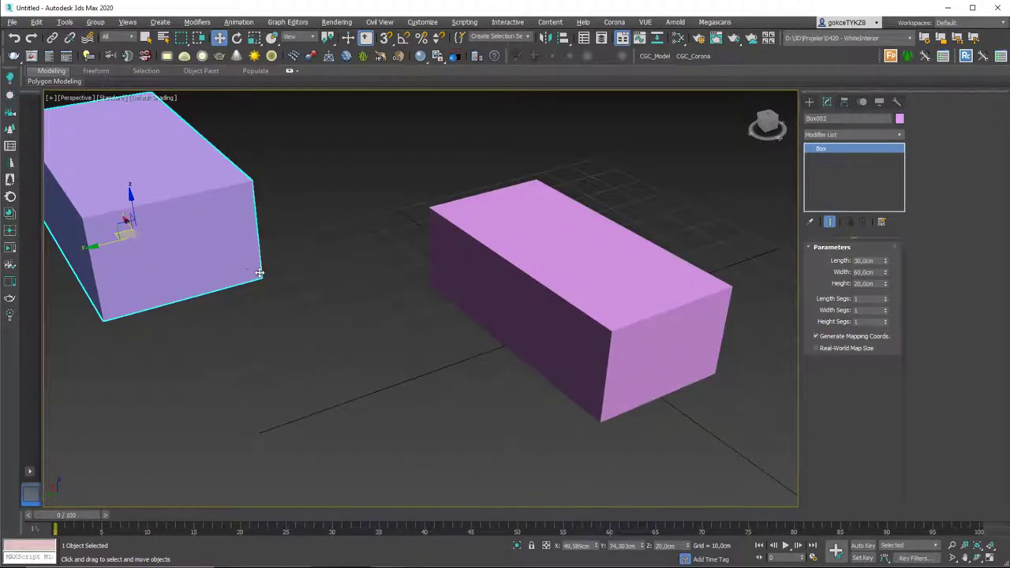
Enable 3D snapping and place the copied box beside the original by snapping its lower corner vertex to the original's matching lower corner.
key(s)
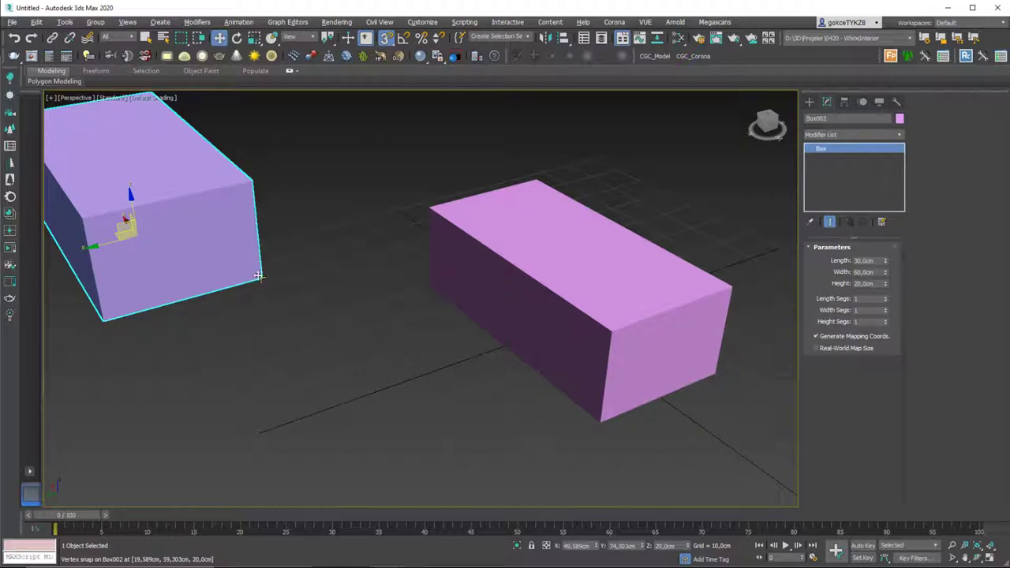
drag(258, 276, 601, 422)
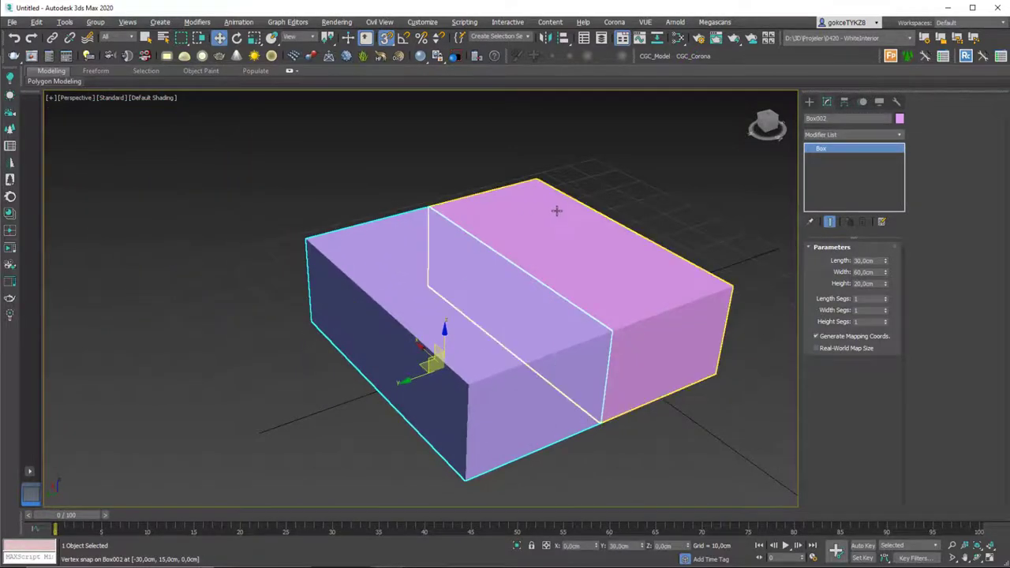
middle_drag(556, 211, 363, 194)
click(455, 184)
mouse_move(422, 274)
alt+middle_down()
mouse_move(412, 257)
mouse_move(447, 276)
mouse_move(435, 289)
alt+middle_up()
scroll(418, 255, down, 4)
Delete the copied box so that only the original box remains.
click(361, 310)
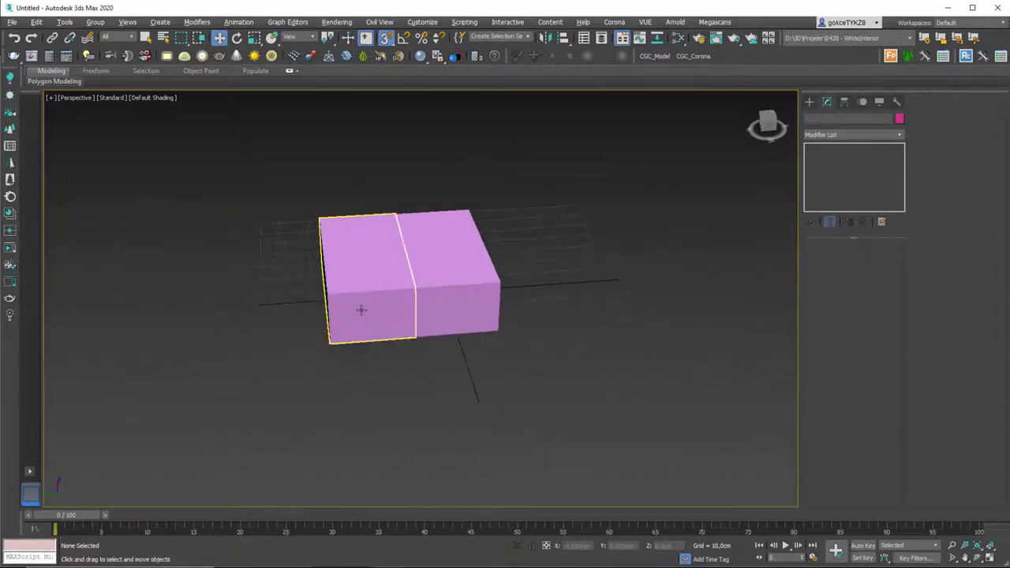
click(361, 310)
key(Delete)
Create a thin upright box about 6.6 cm long, 8.9 cm wide and 30 cm high beside the large box.
click(809, 101)
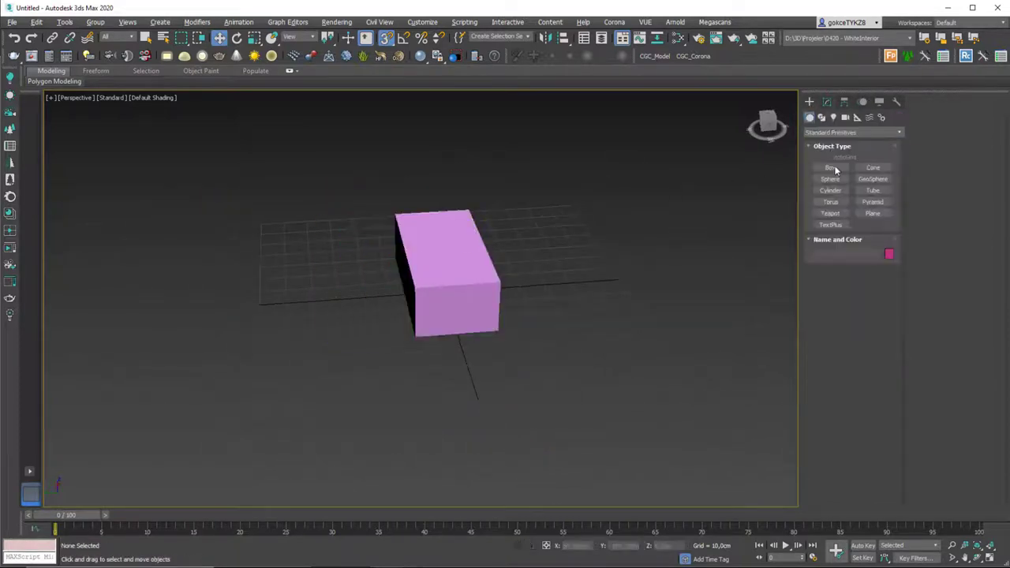
click(835, 170)
drag(553, 294, 571, 309)
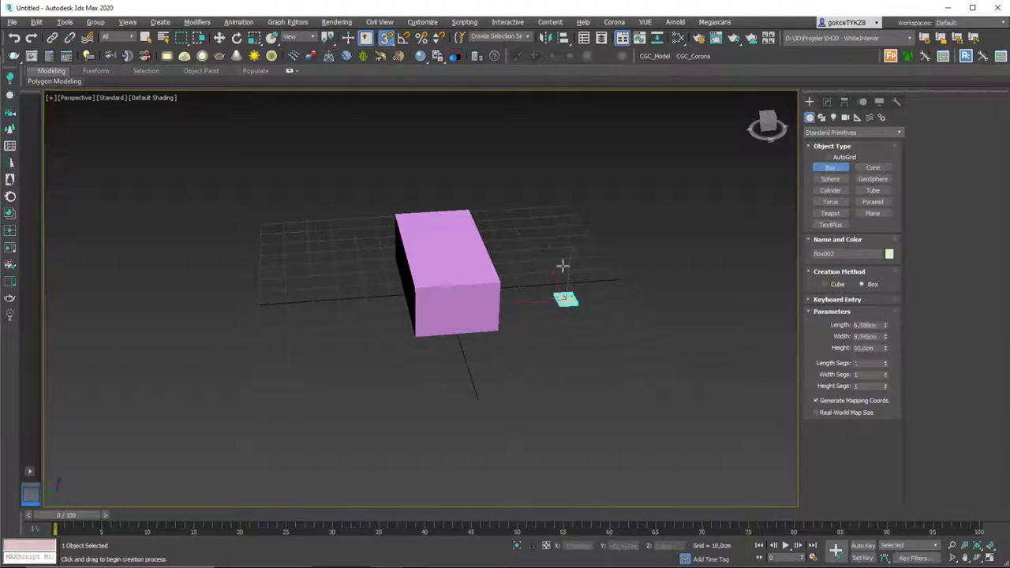
click(563, 216)
Set the thin box's length and width to 5 cm each.
click(827, 103)
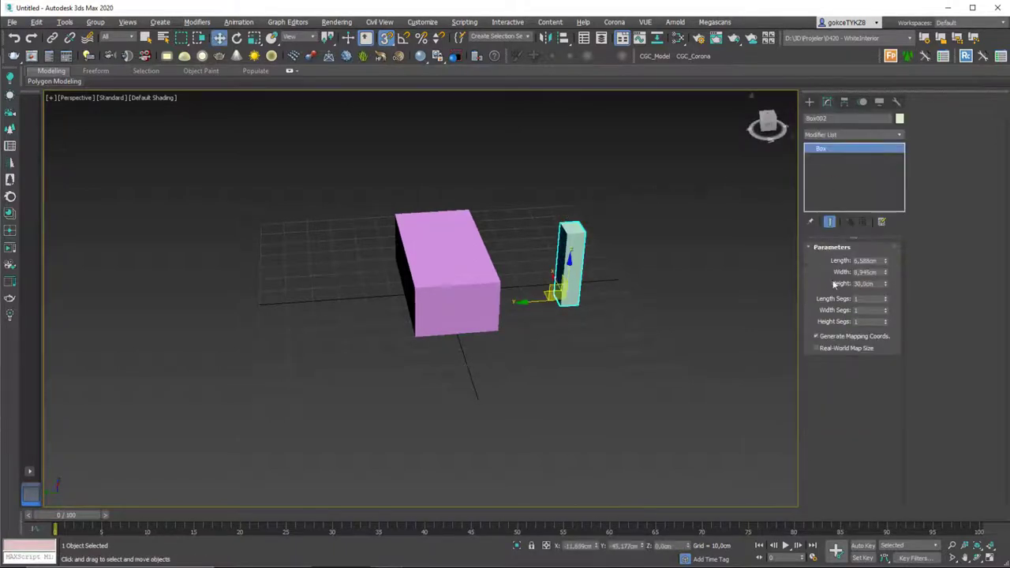
double_click(874, 260)
text(5)
key(Tab)
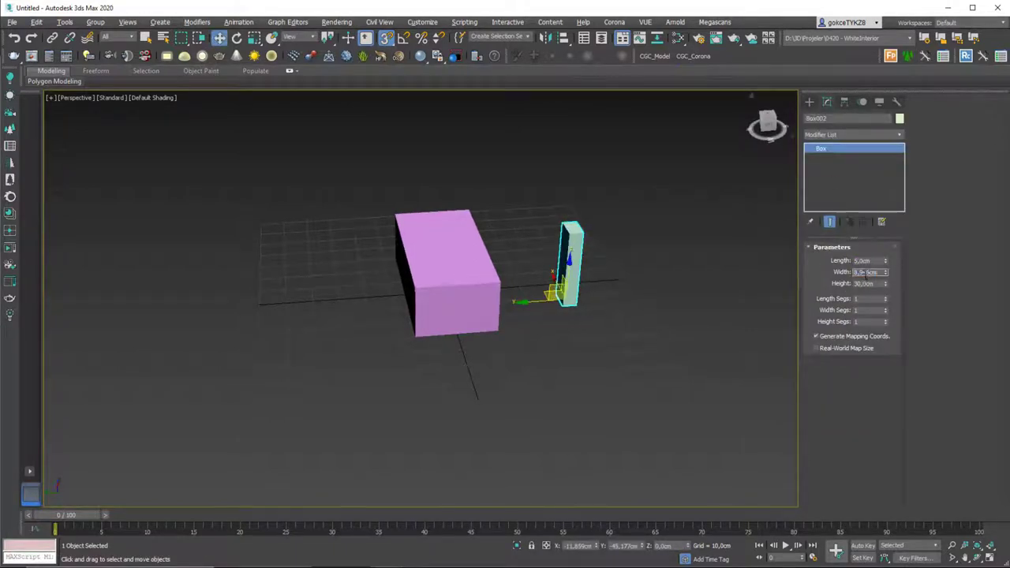
text(5)
key(Tab)
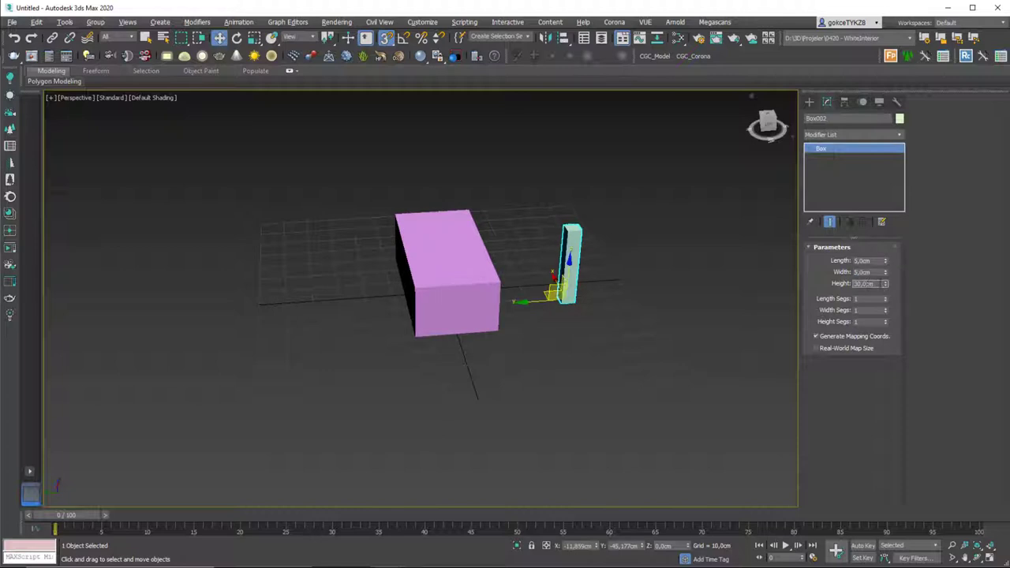
Stand the thin box on the large box by snapping its lower outer corner vertex to one of the upper corners.
middle_drag(647, 308, 588, 362)
scroll(576, 353, up, 5)
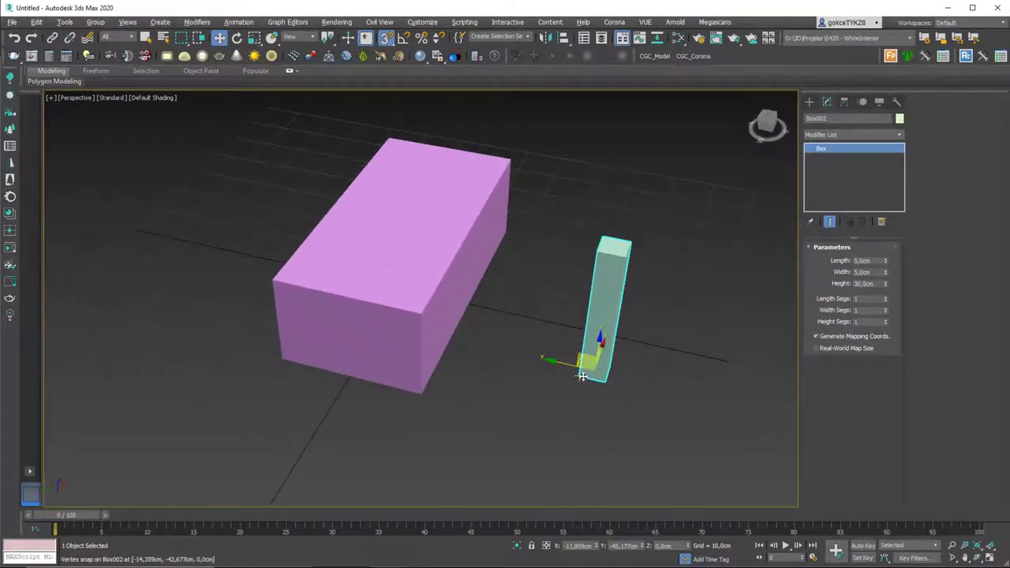
drag(582, 376, 282, 272)
Copy the thin post and snap its lower corner to the other upper corner at the same end of the large box.
alt+middle_drag(282, 272, 456, 274)
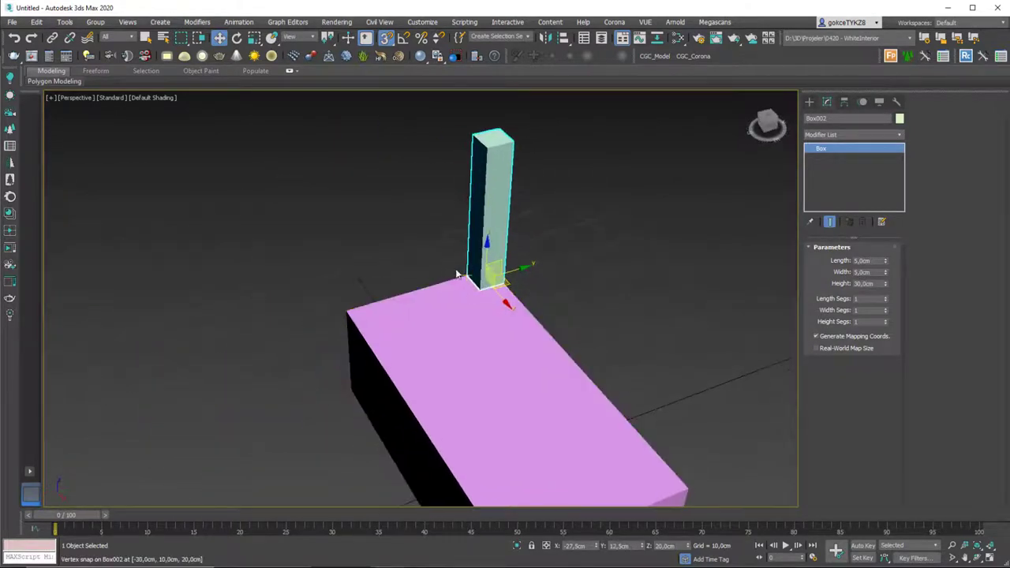
shift+drag(471, 270, 354, 316)
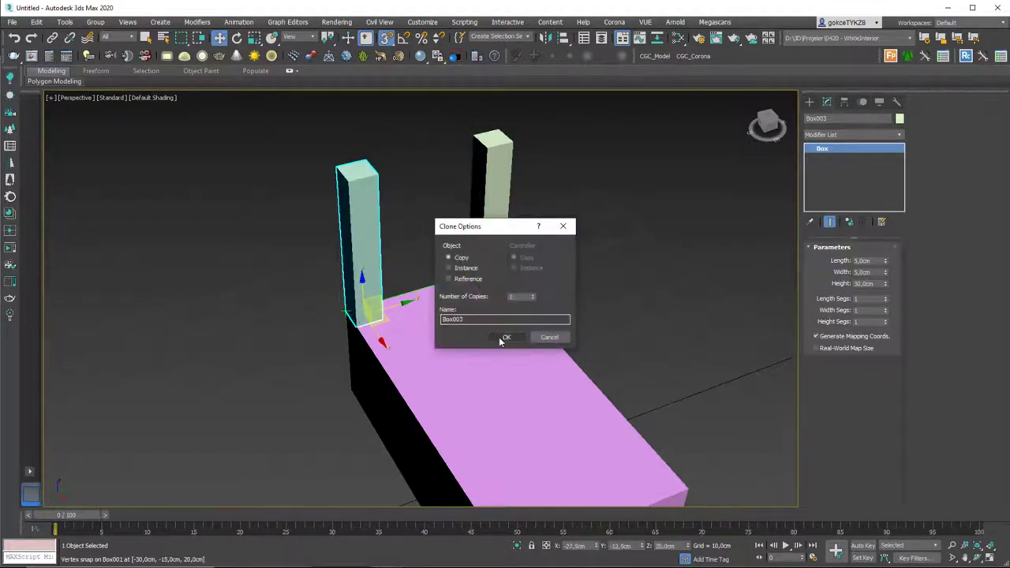
click(505, 336)
Select both posts, copy them together and snap the copies to the upper corners at the opposite end of the large box.
mouse_move(442, 308)
alt+middle_down()
mouse_move(411, 293)
mouse_move(429, 303)
alt+middle_up()
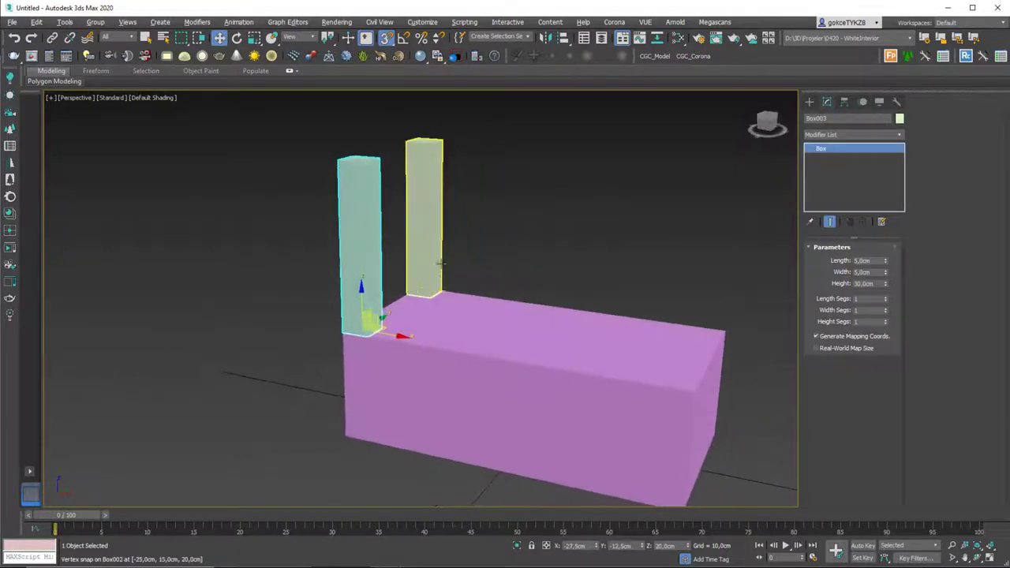
ctrl+click(435, 265)
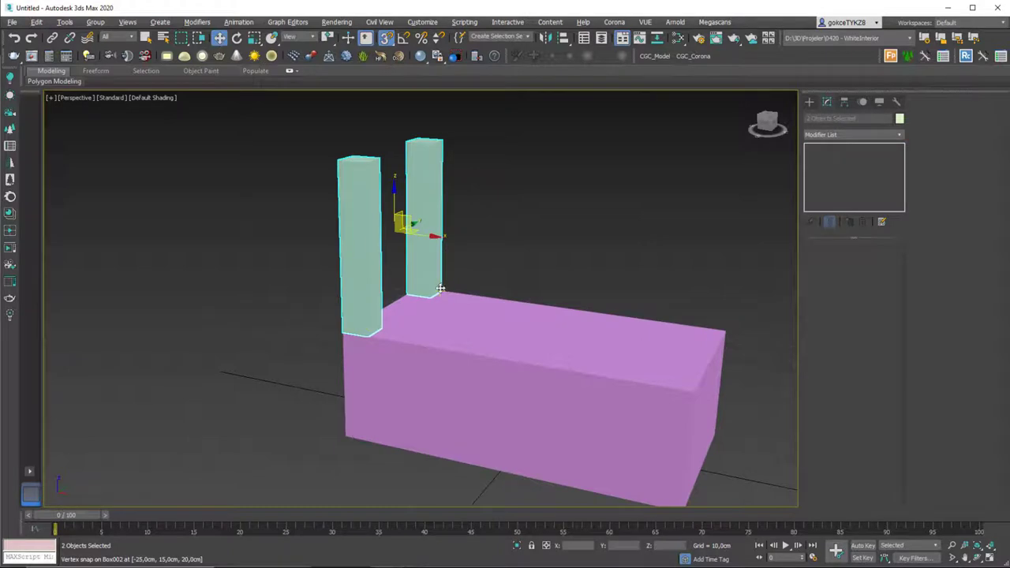
mouse_move(440, 289)
shift+mouse_down()
mouse_move(599, 263)
mouse_move(710, 327)
shift+mouse_up()
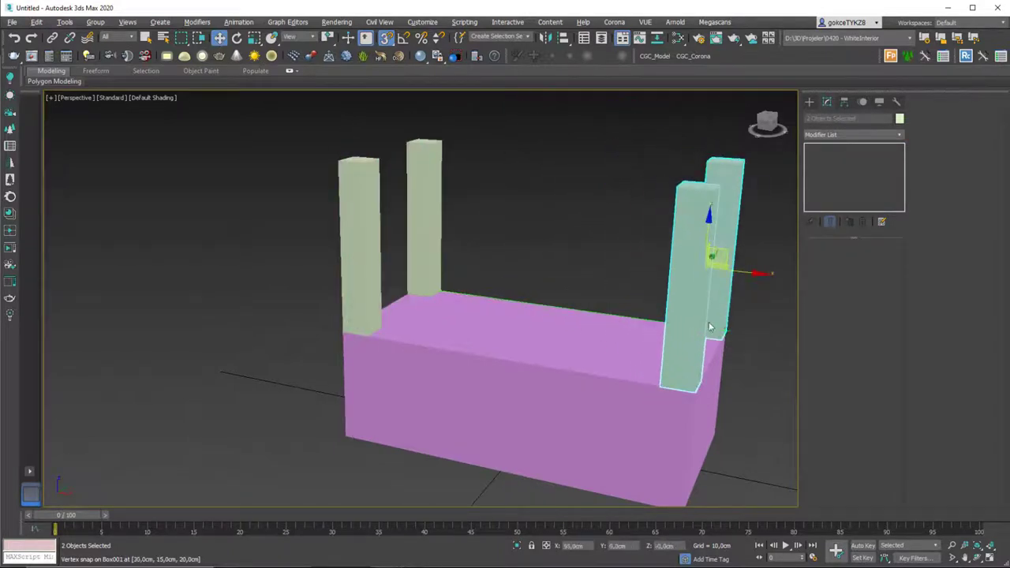
click(497, 340)
scroll(487, 335, down, 3)
mouse_move(466, 325)
alt+middle_down()
mouse_move(504, 333)
mouse_move(454, 310)
mouse_move(560, 292)
alt+middle_up()
click(570, 291)
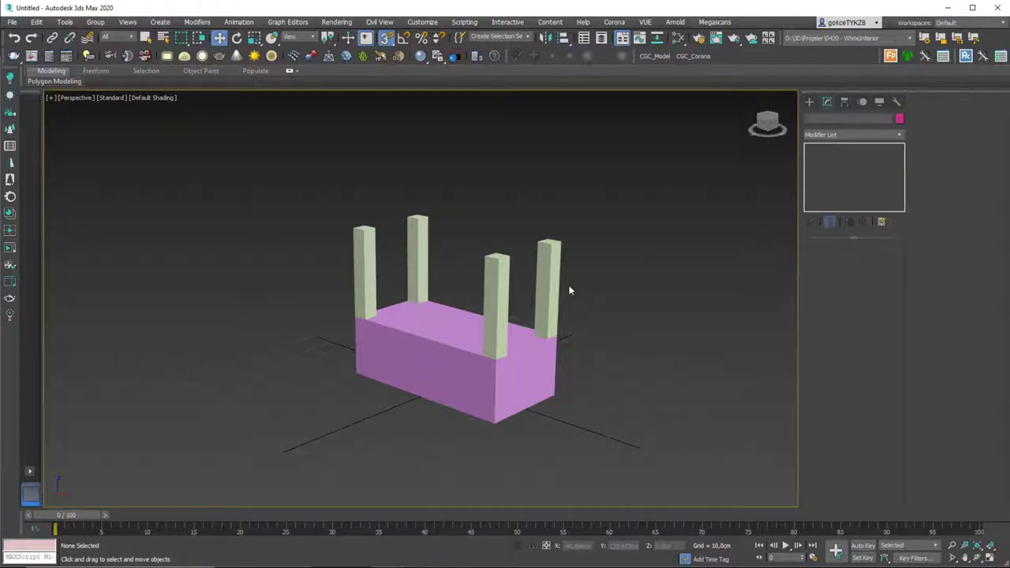
Select the back post at the newly copied end and turn on the selection lock.
scroll(547, 255, up, 2)
alt+middle_drag(445, 280, 606, 186)
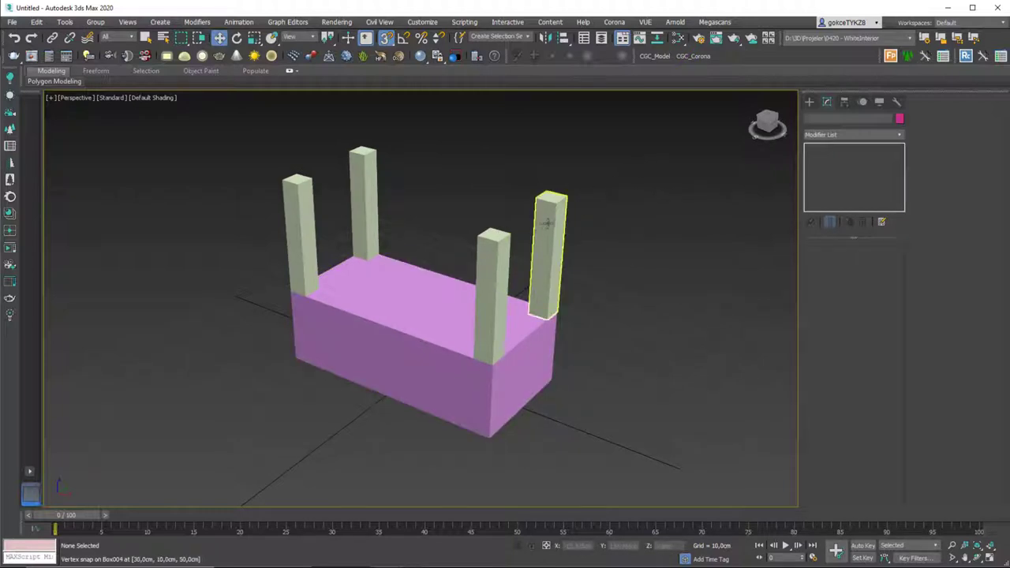
click(546, 226)
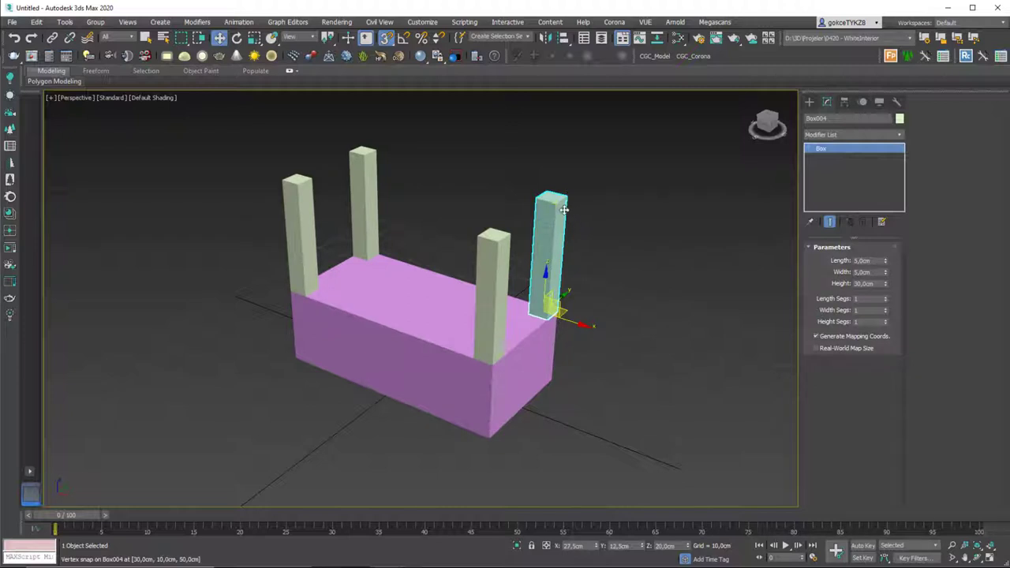
alt+middle_drag(558, 207, 532, 208)
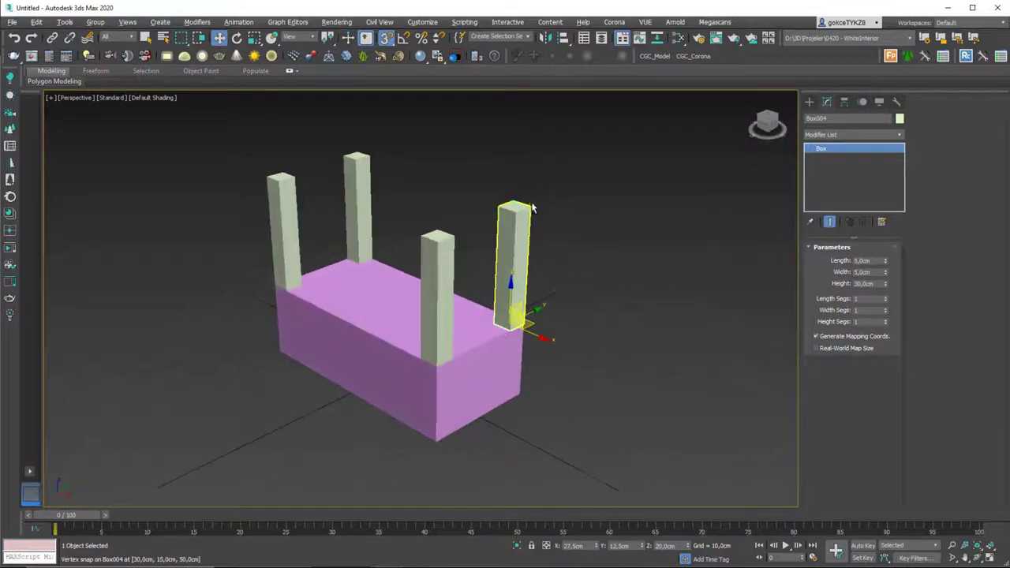
scroll(533, 208, up, 6)
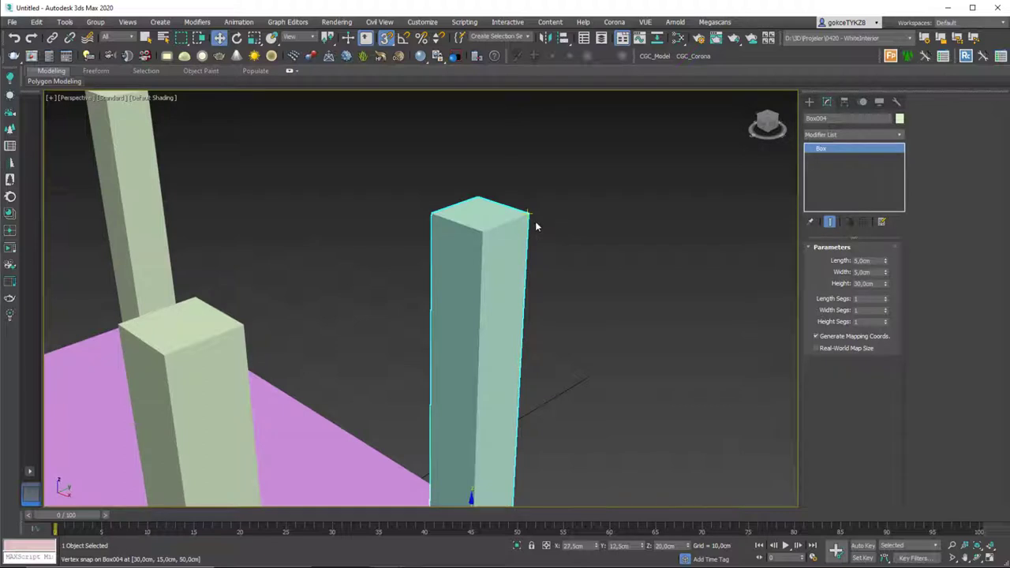
drag(535, 222, 489, 194)
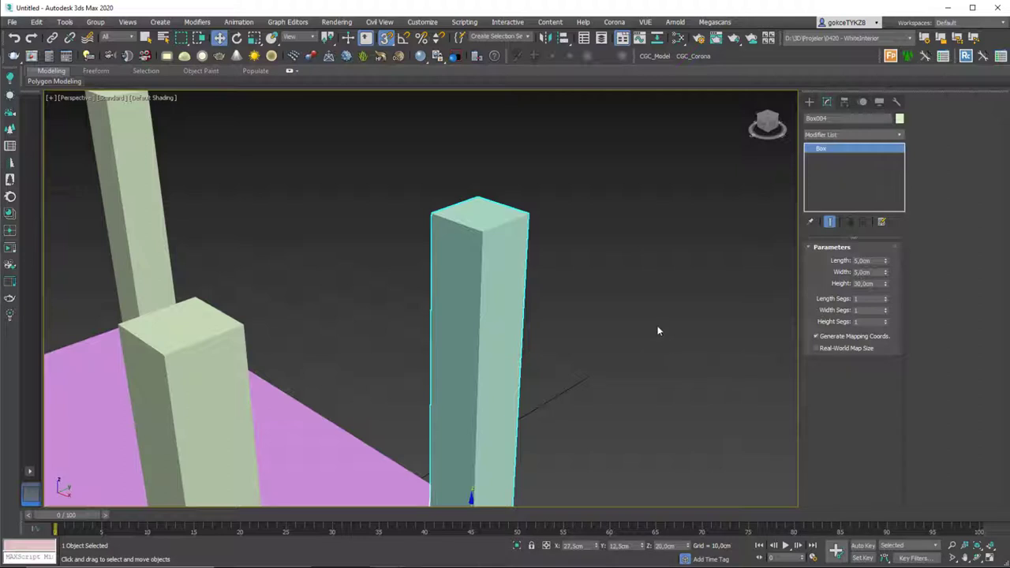
right_click(531, 211)
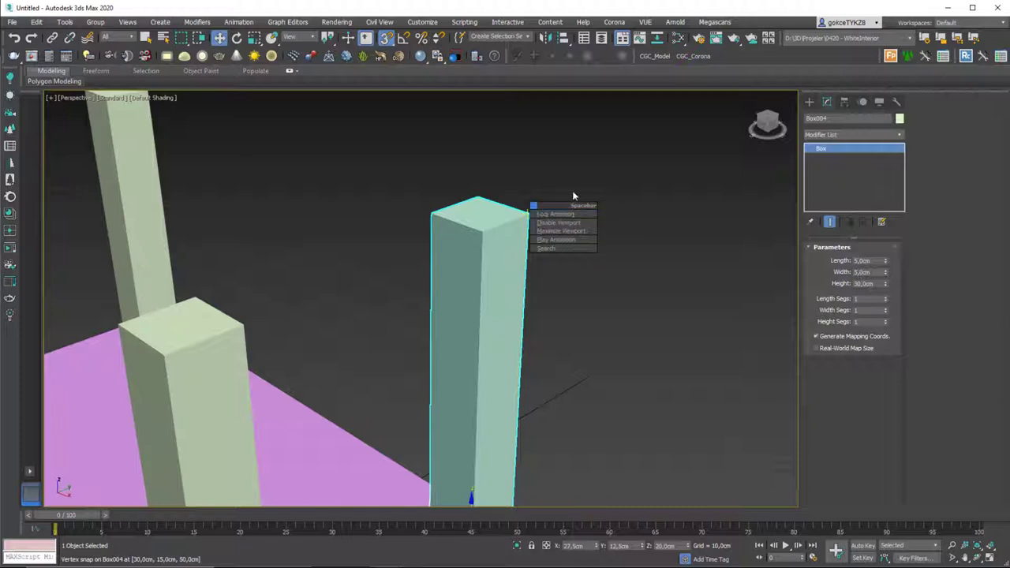
click(533, 546)
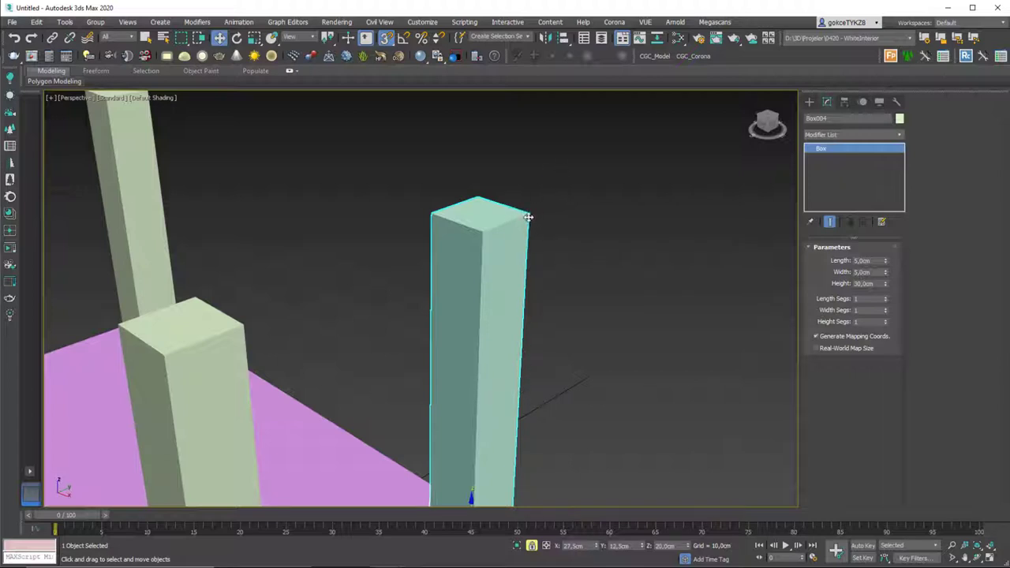
Copy the locked post straight up, snapping the copy's lower corner vertex to the top corner of the post beneath it.
drag(528, 217, 531, 280)
right_click(534, 230)
scroll(528, 285, down, 4)
alt+middle_drag(525, 288, 478, 293)
scroll(526, 248, down, 3)
scroll(500, 327, up, 2)
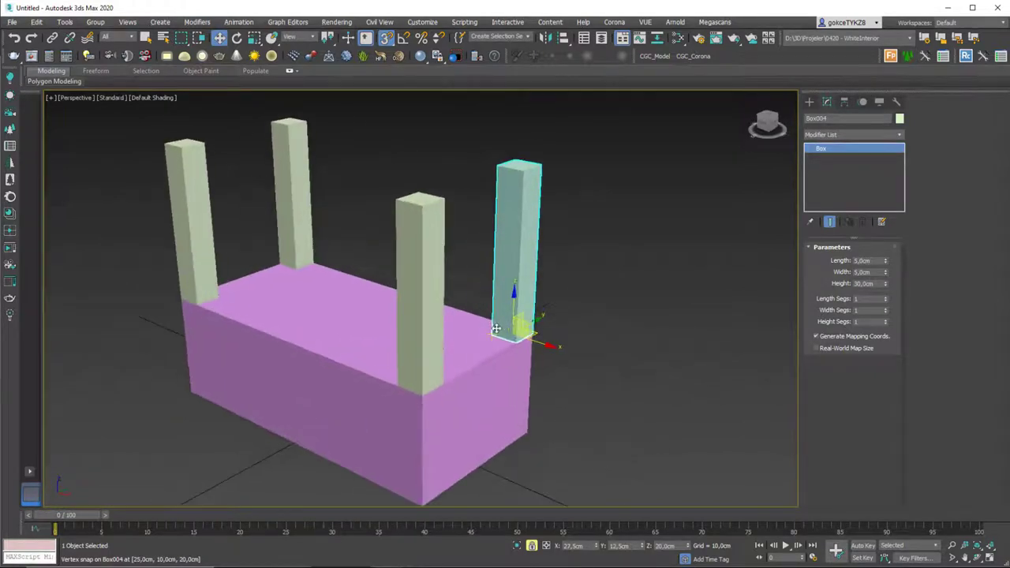
shift+drag(494, 331, 498, 159)
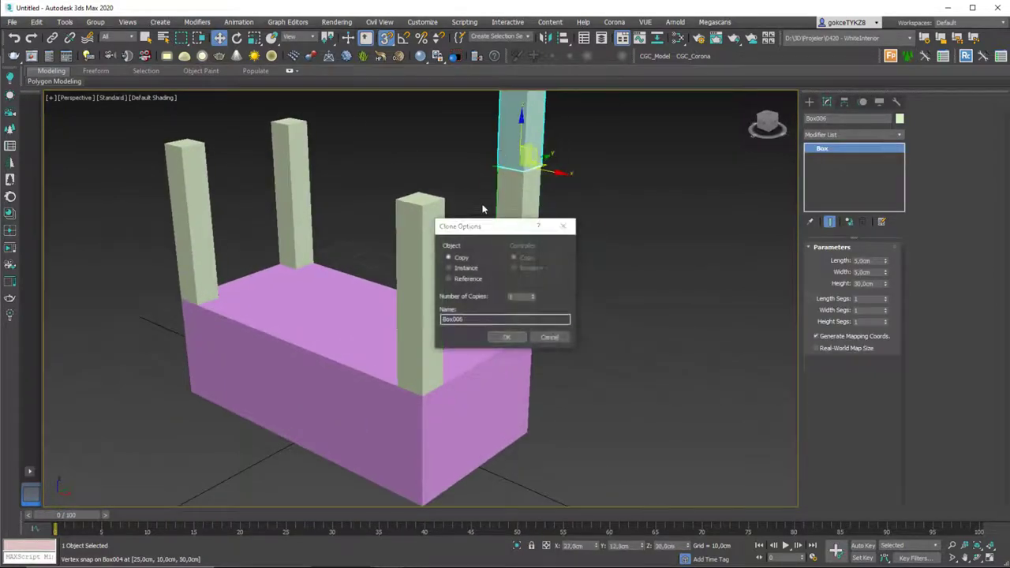
click(508, 340)
Copy the upper post and snap it onto the top of the neighbouring front post at the same end.
middle_drag(502, 237, 505, 333)
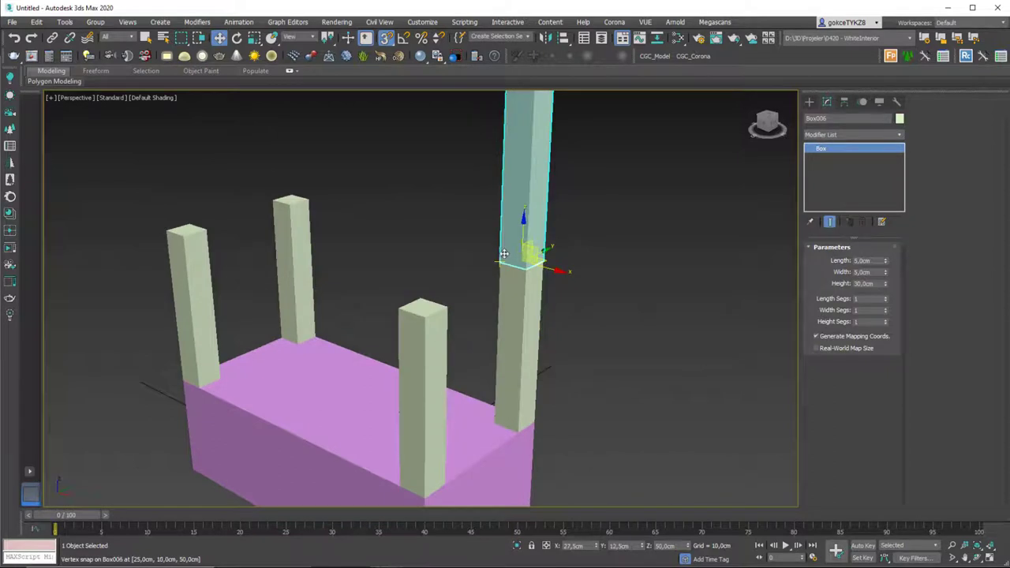
shift+drag(505, 250, 401, 295)
click(508, 337)
Select both upper posts, lock the selection, snap copies onto the two short posts at the opposite end, and clear the selection.
alt+middle_drag(508, 337, 579, 170)
ctrl+click(469, 190)
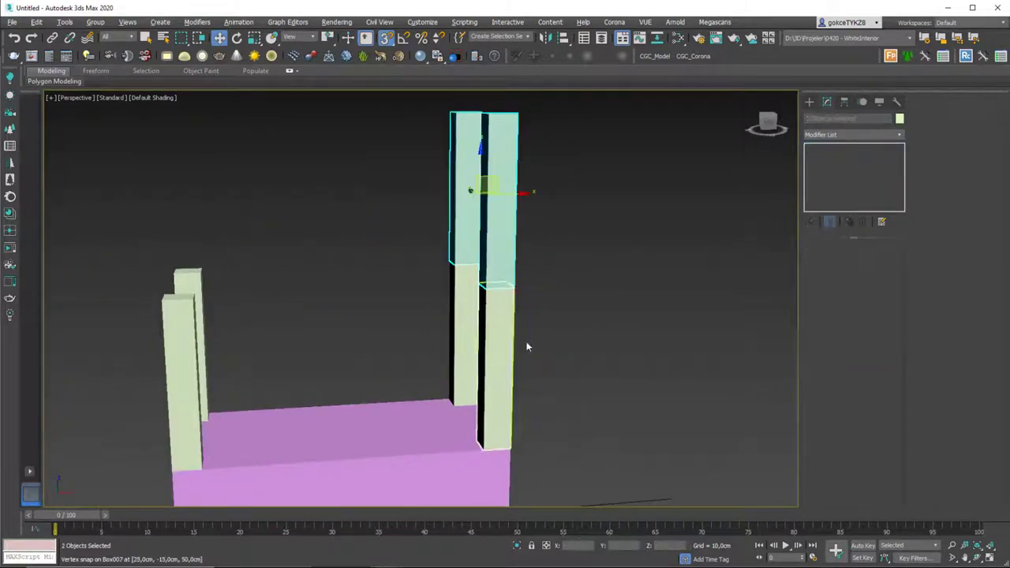
click(532, 545)
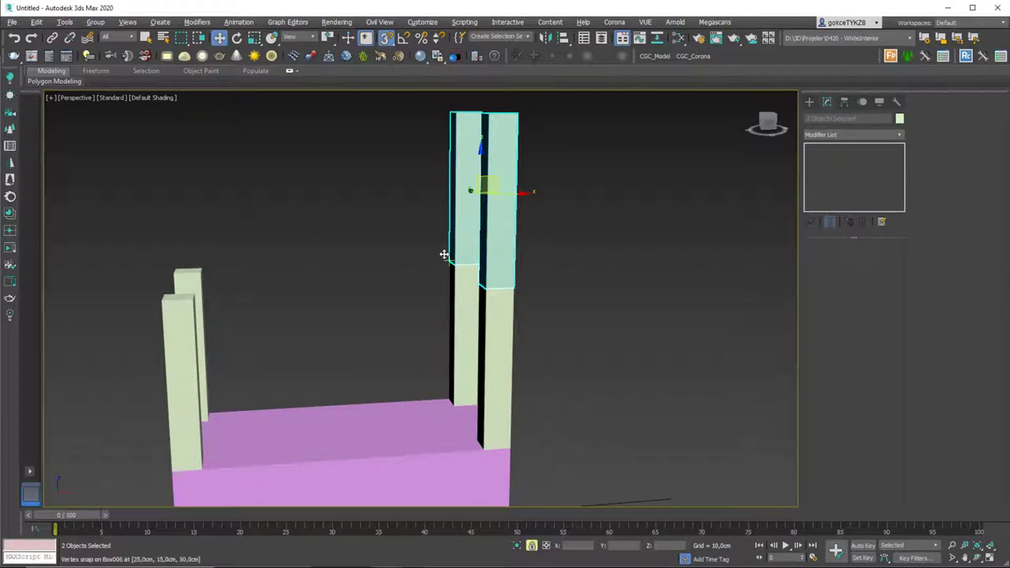
mouse_move(445, 257)
mouse_down()
mouse_move(229, 237)
mouse_move(177, 263)
mouse_up()
click(508, 337)
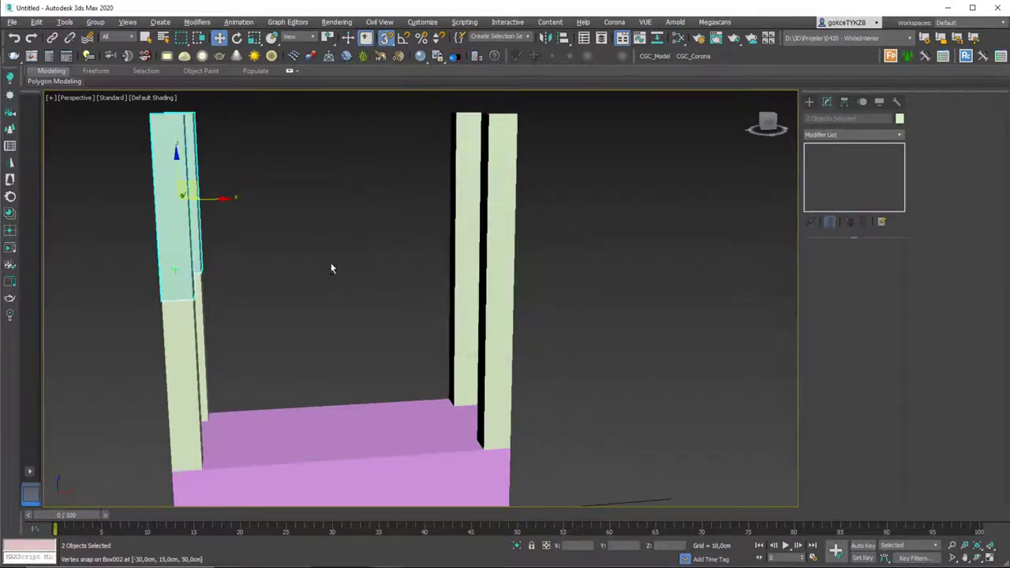
scroll(341, 304, down, 5)
alt+middle_drag(341, 304, 384, 363)
scroll(353, 316, up, 4)
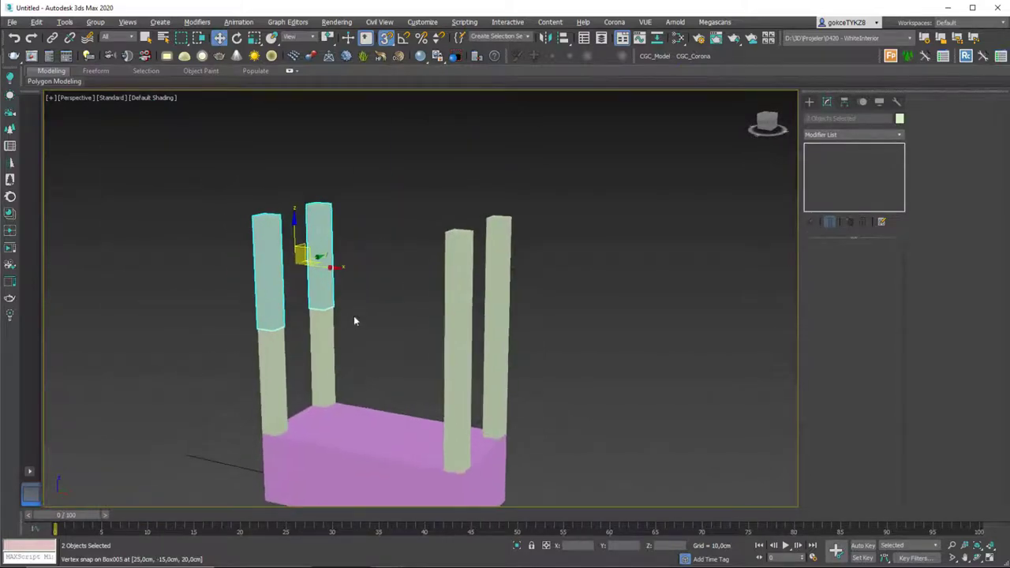
click(355, 316)
alt+middle_drag(489, 308, 489, 284)
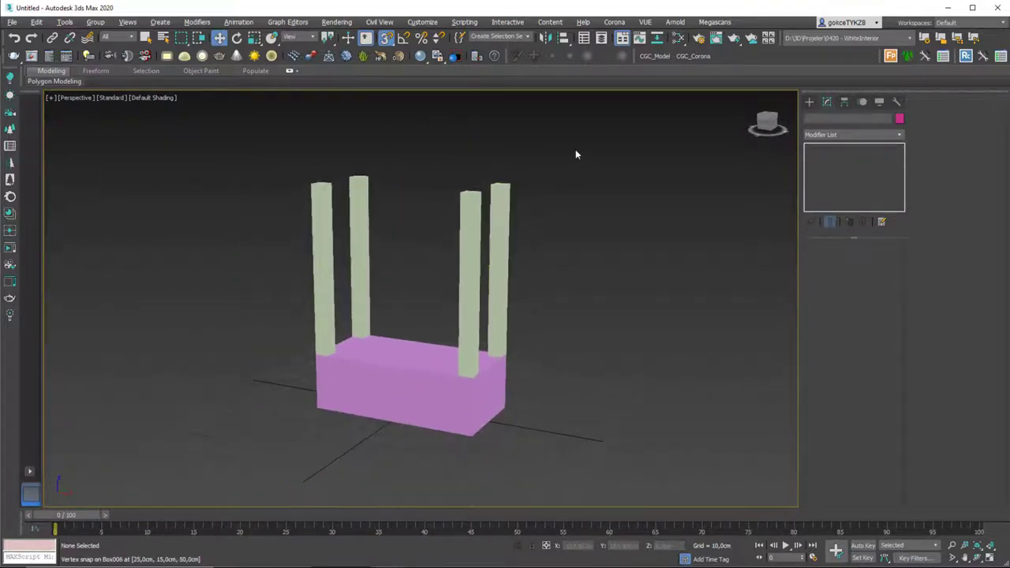
Delete every box and post in the scene, and set the snap type to Grid Points only.
drag(572, 146, 231, 412)
key(Delete)
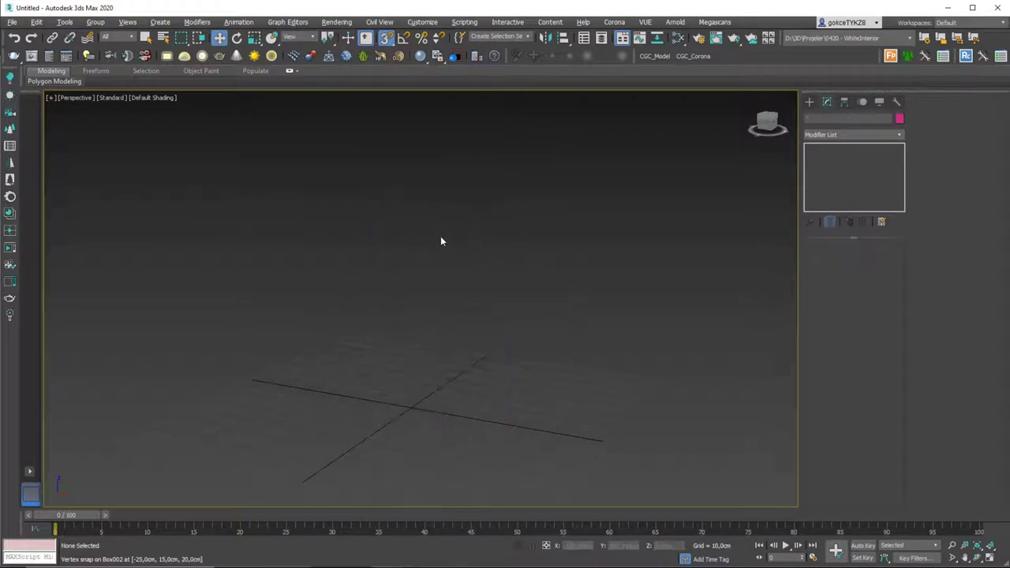
alt+middle_drag(440, 235, 479, 231)
right_click(386, 39)
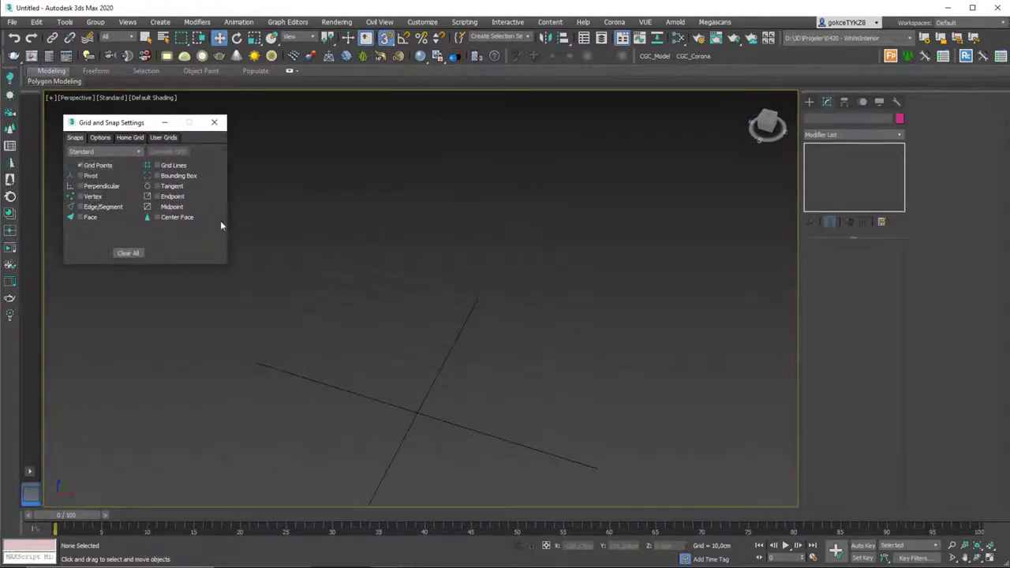
In the Top view, draw a closed L-shaped line on the grid points from the origin, 90 cm wide and 50 cm high.
click(809, 102)
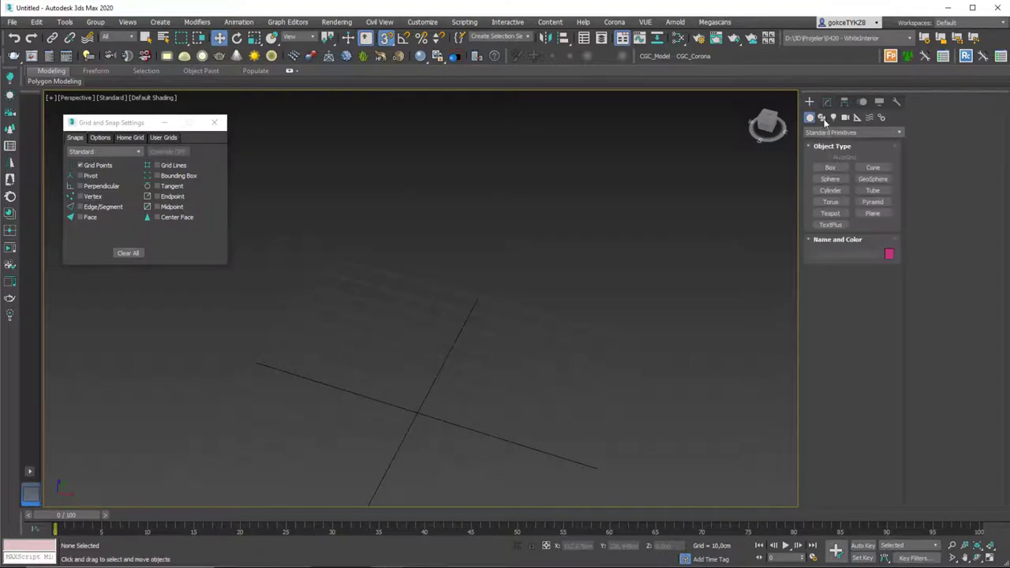
click(821, 118)
key(t)
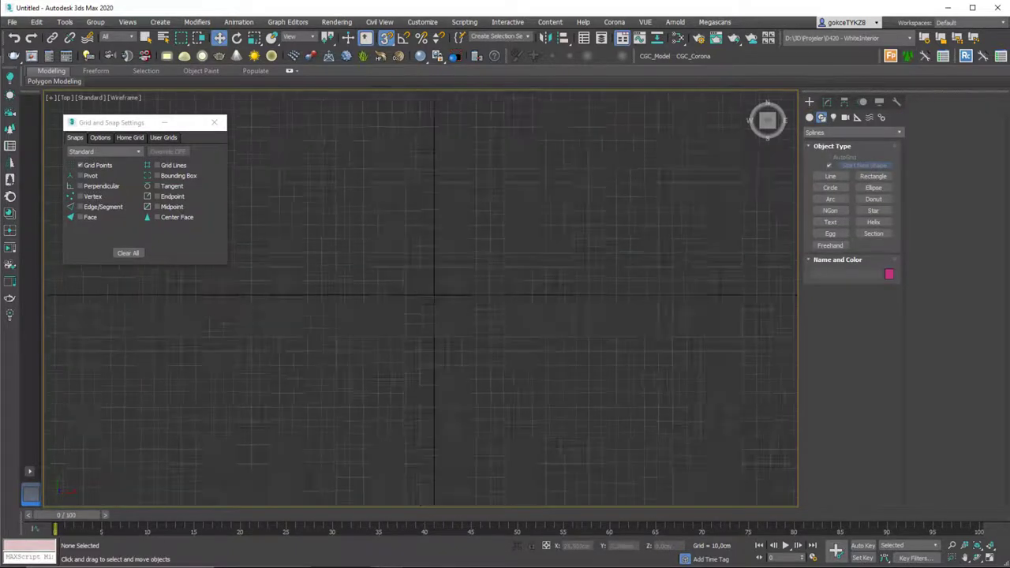
click(831, 176)
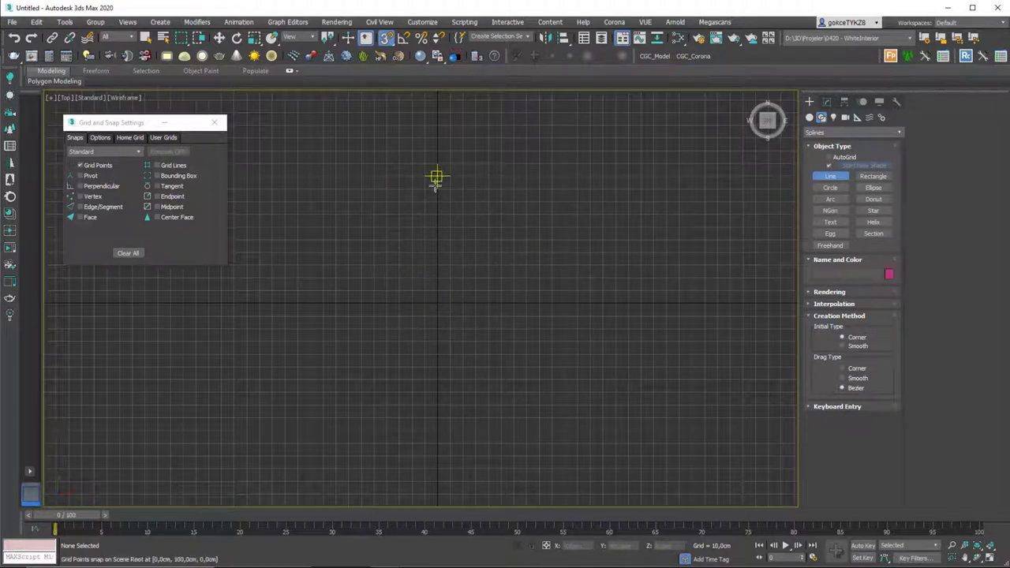
scroll(490, 308, up, 3)
scroll(434, 278, up, 1)
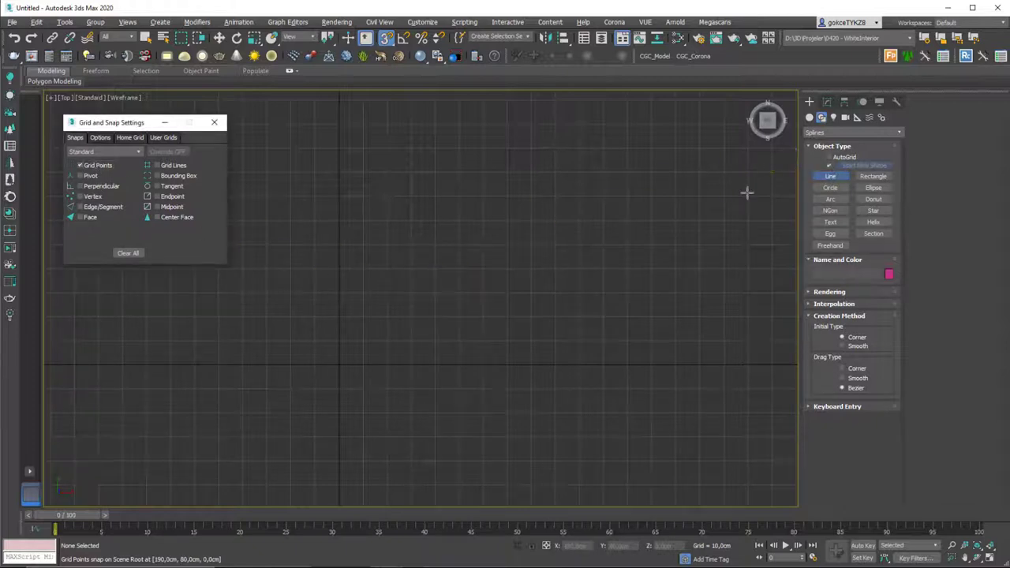
click(338, 365)
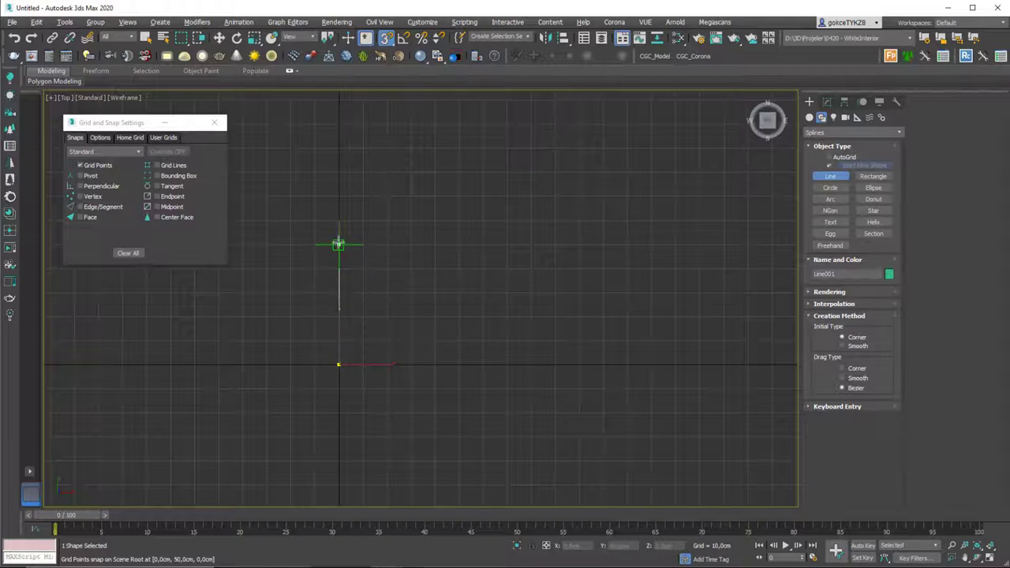
click(338, 244)
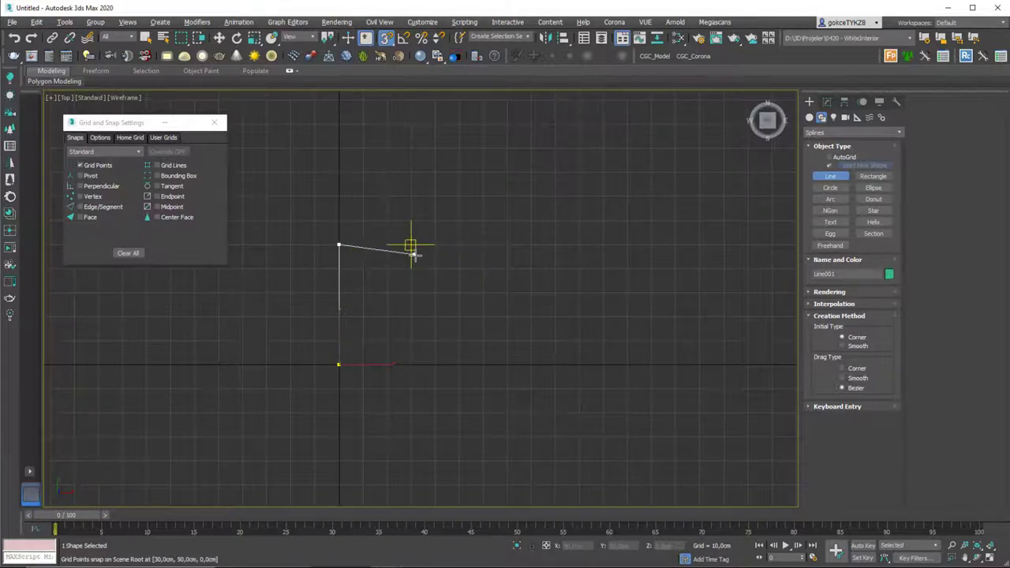
click(458, 245)
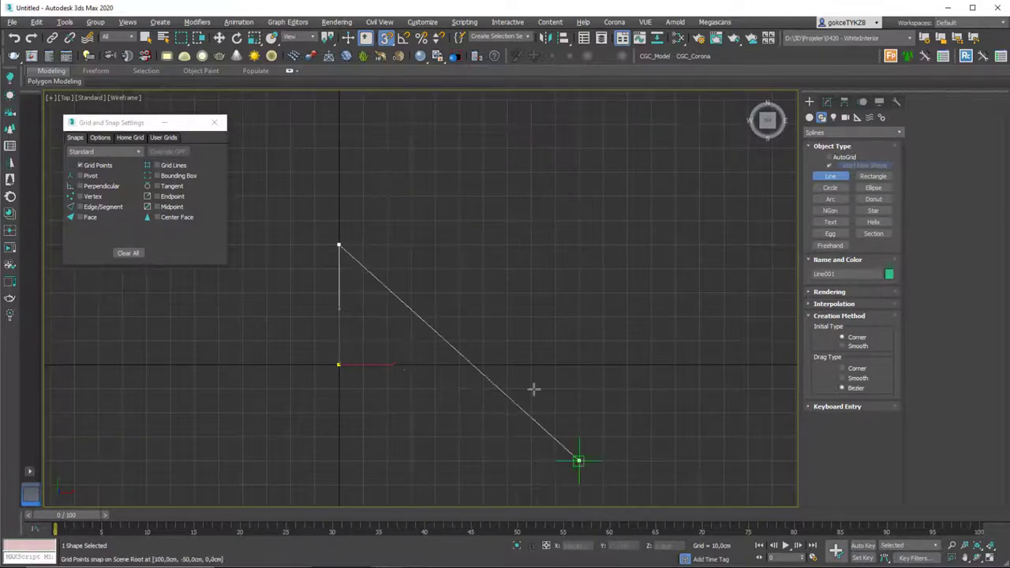
click(459, 245)
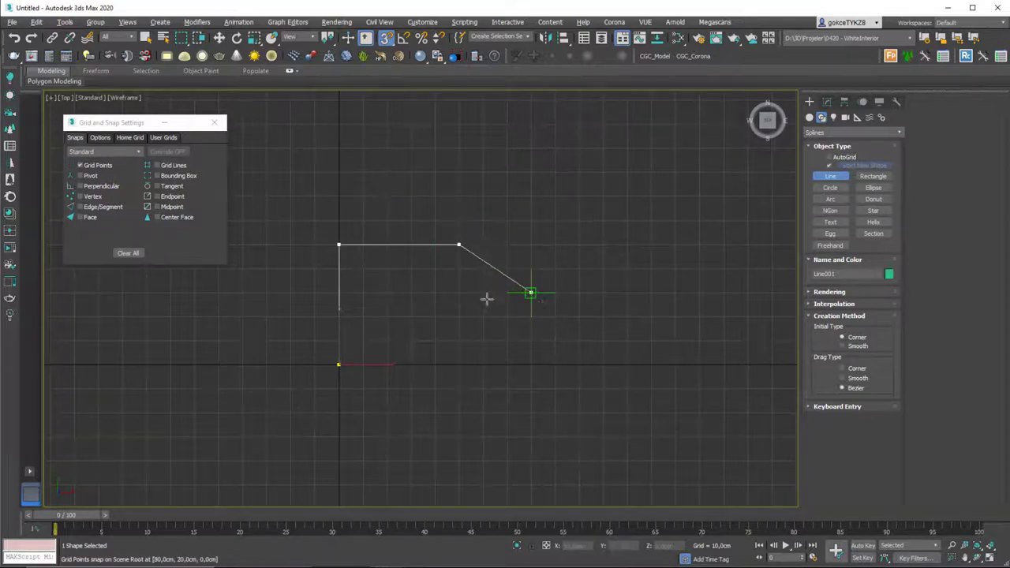
click(459, 292)
click(554, 293)
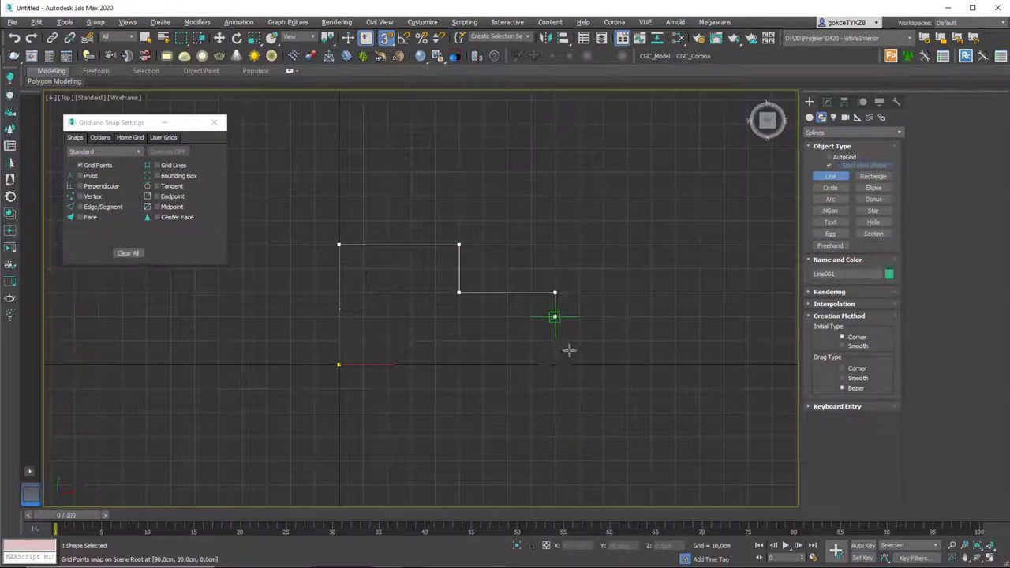
click(555, 364)
click(339, 365)
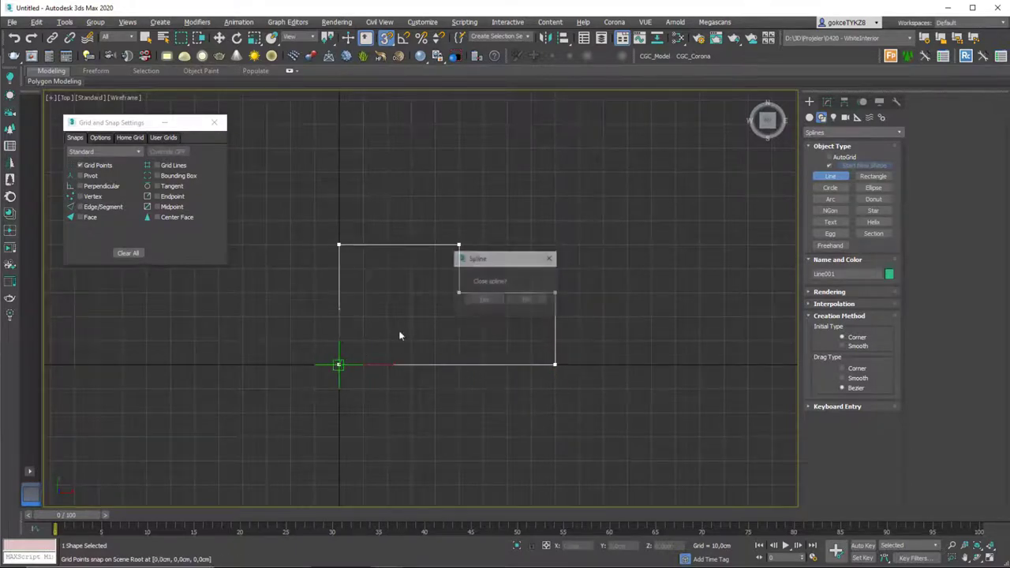
click(491, 298)
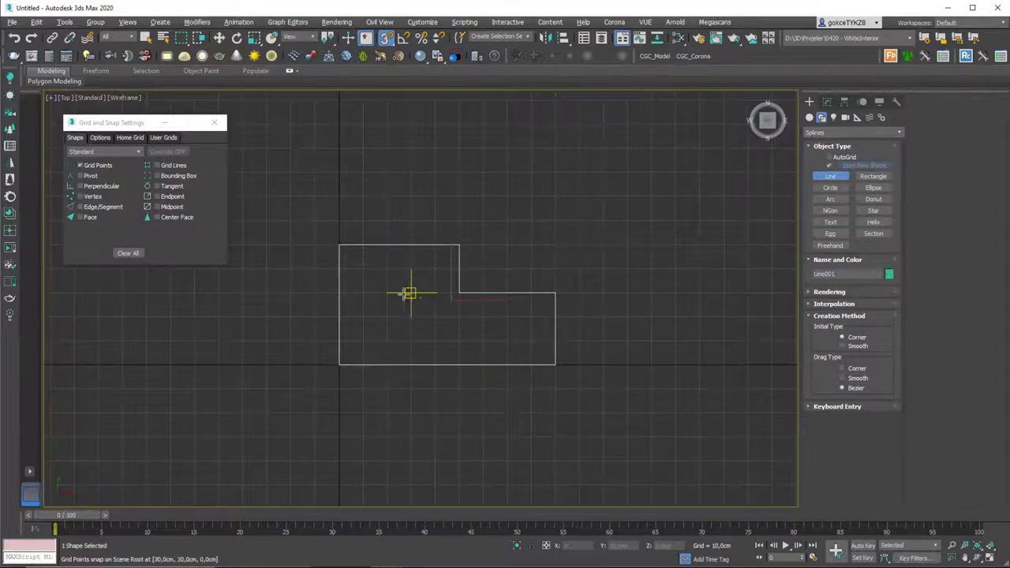
Leave the Line tool and delete the small L-shaped line.
scroll(457, 298, down, 8)
middle_drag(478, 296, 399, 326)
scroll(420, 322, down, 1)
key(w)
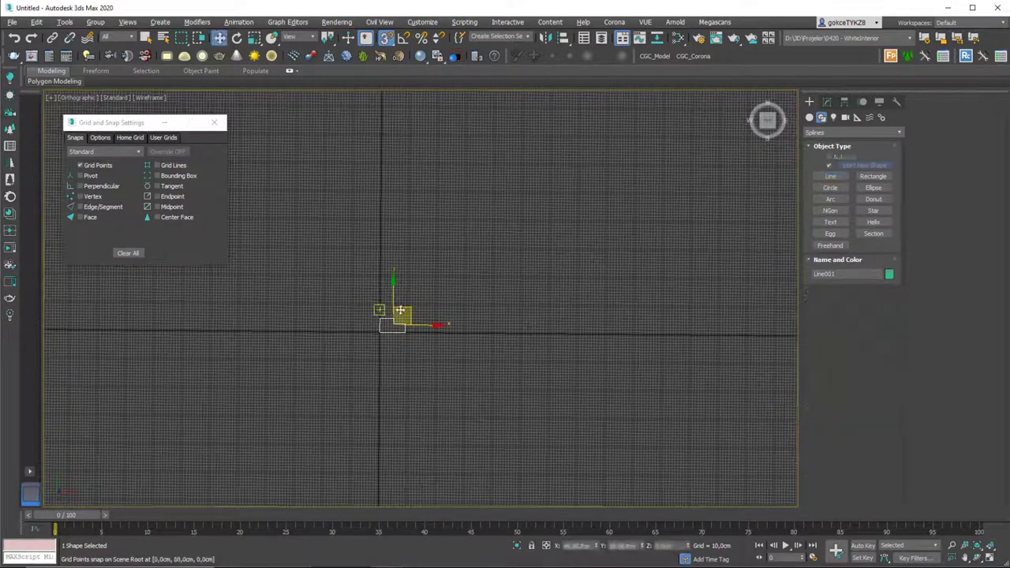
key(Delete)
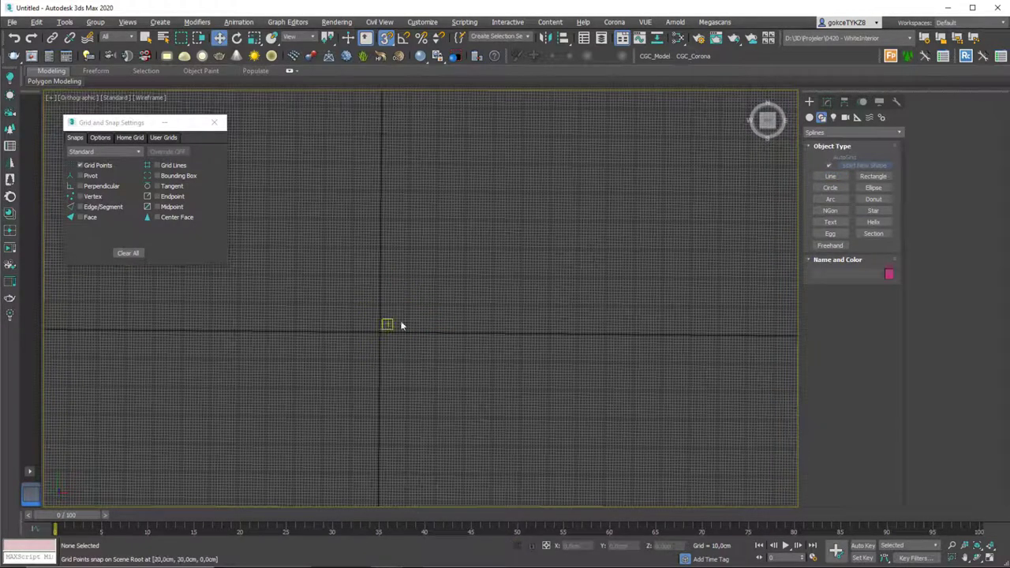
In the Top view, start a new line at the origin and snap its second vertex 1000 cm straight up the Y axis.
click(828, 176)
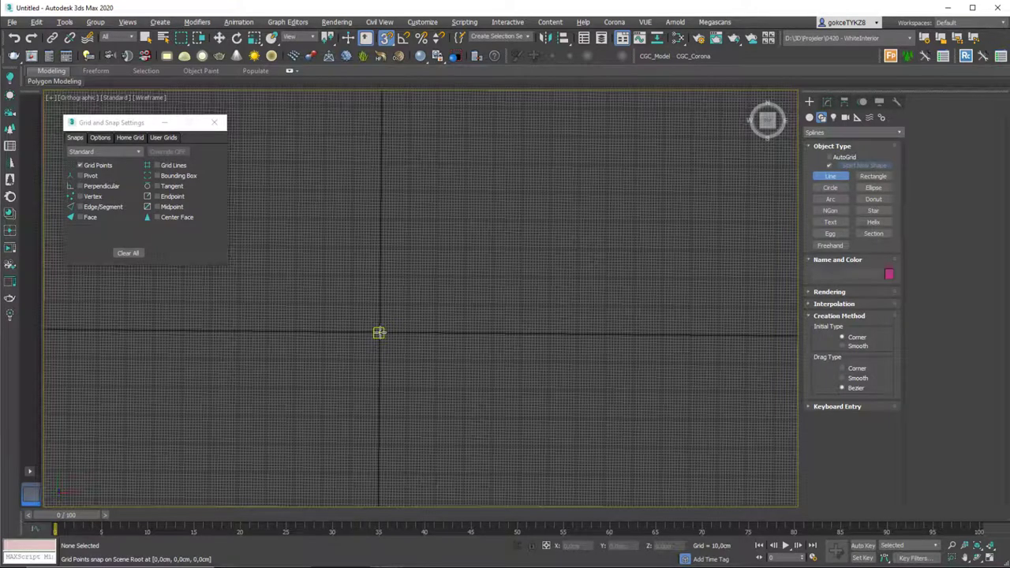
click(378, 332)
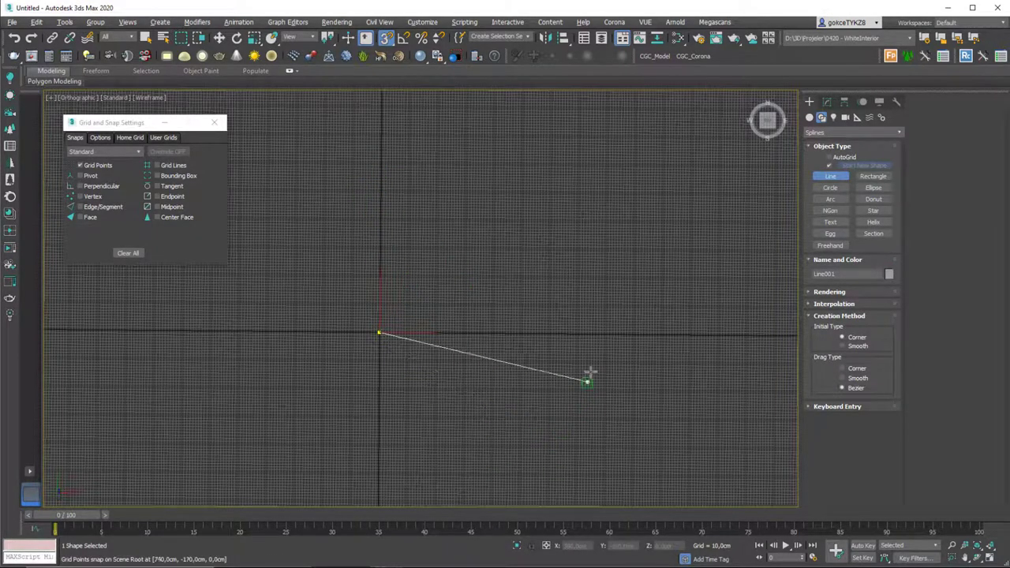
key(t)
scroll(437, 256, down, 3)
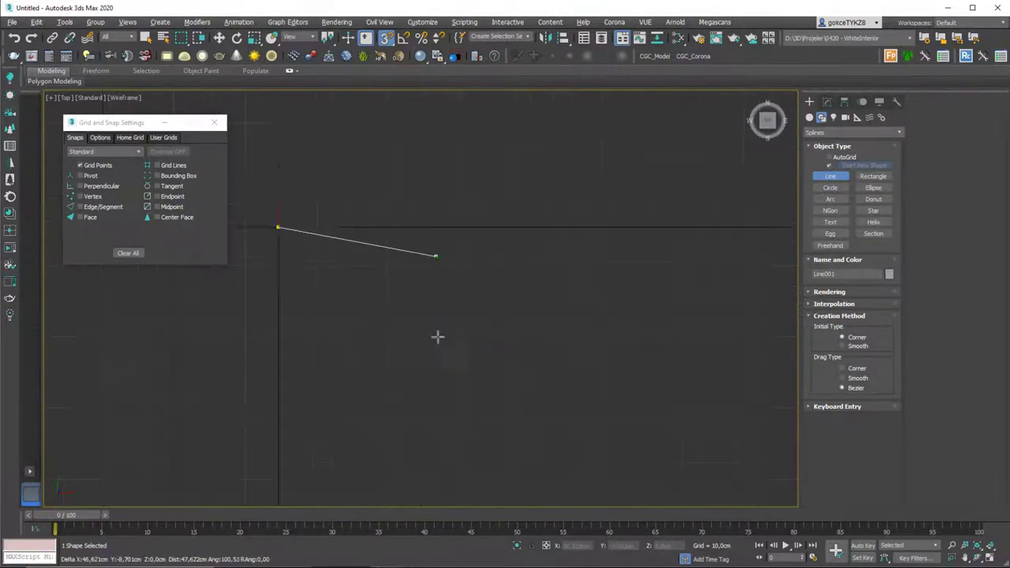
scroll(466, 359, down, 5)
scroll(374, 356, down, 4)
scroll(390, 339, up, 4)
middle_drag(383, 309, 356, 321)
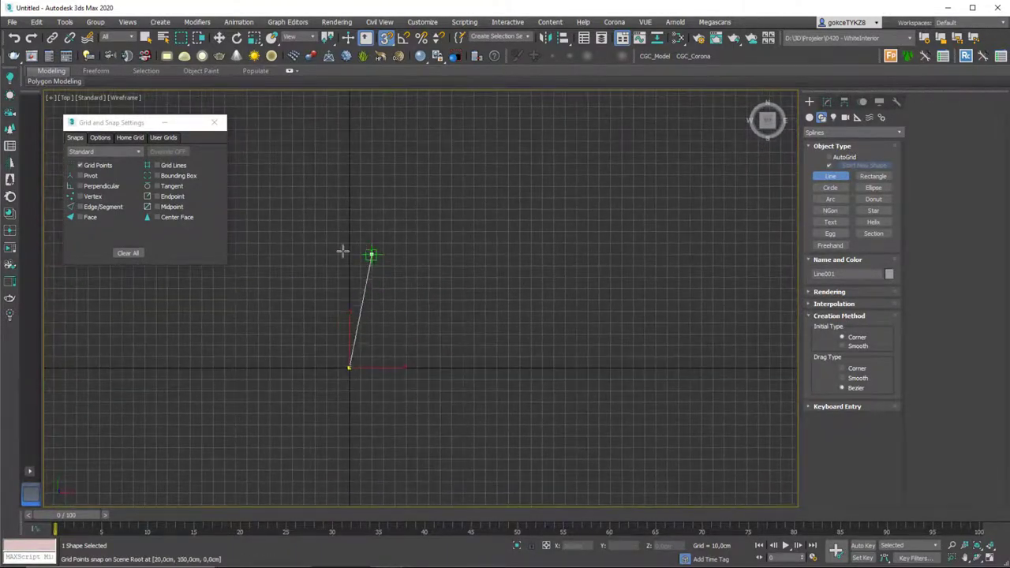
scroll(379, 306, down, 5)
middle_drag(440, 242, 383, 345)
scroll(380, 330, down, 2)
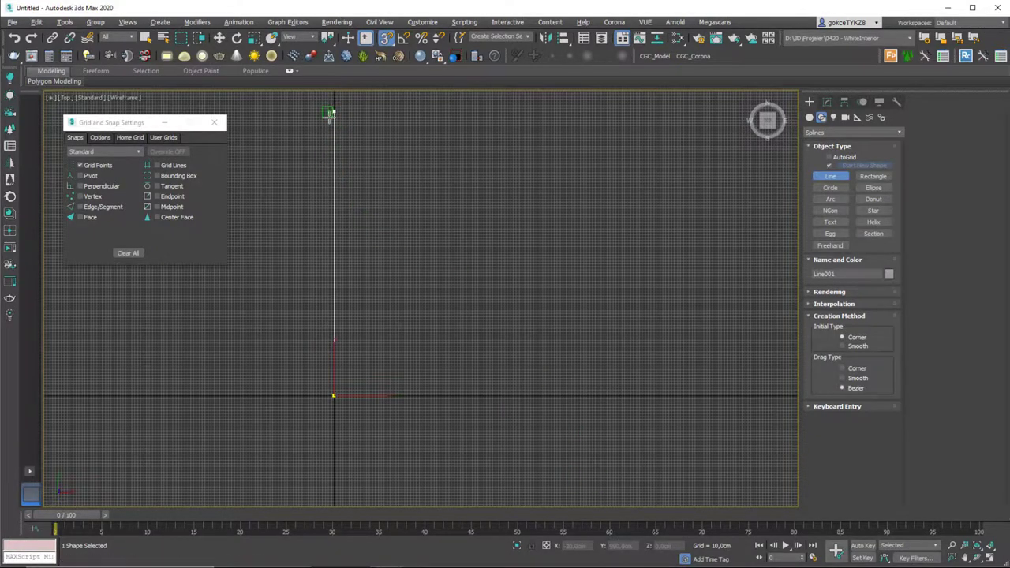
middle_drag(330, 113, 320, 213)
scroll(319, 214, down, 2)
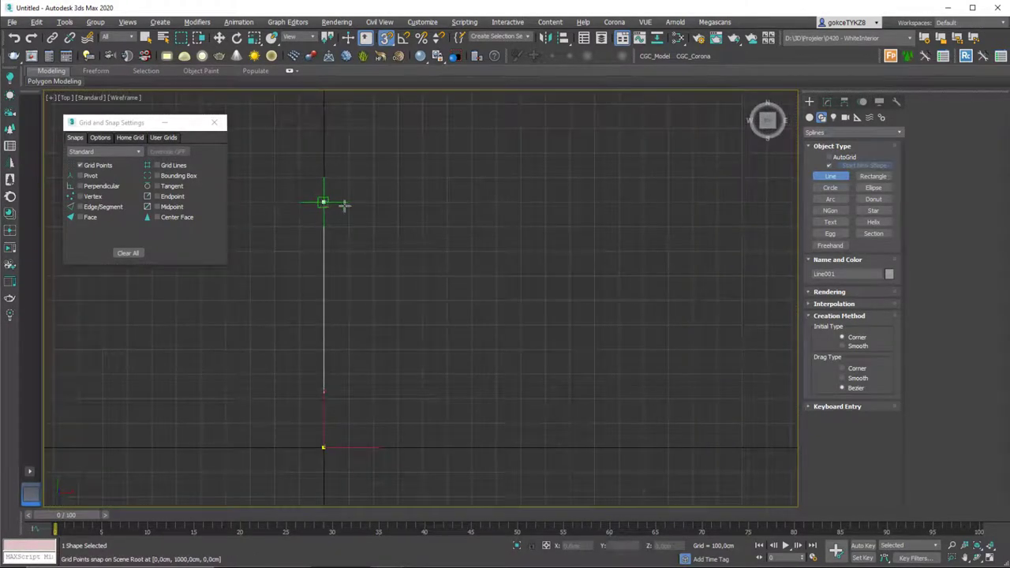
scroll(371, 291, down, 5)
scroll(372, 292, up, 3)
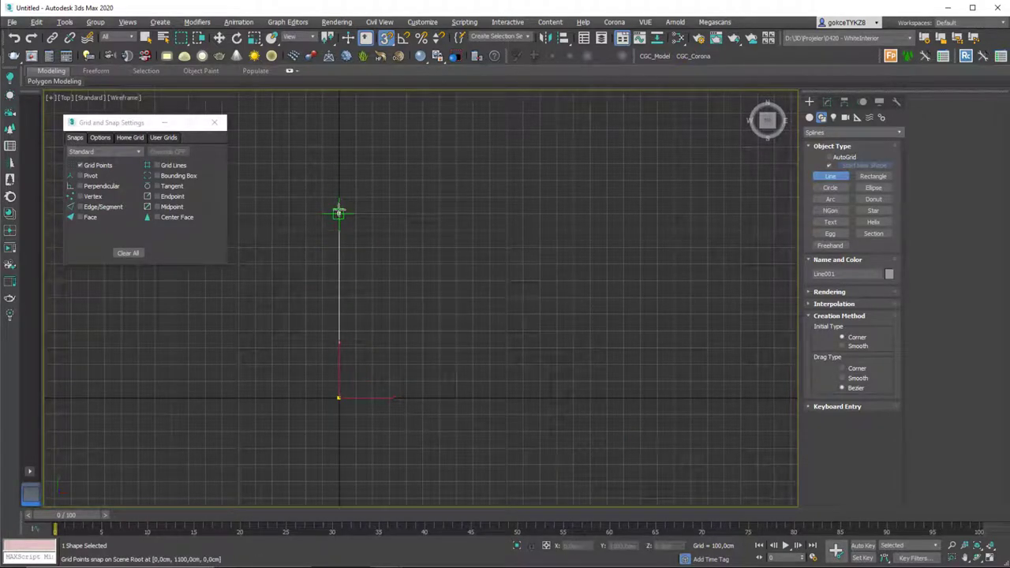
click(339, 229)
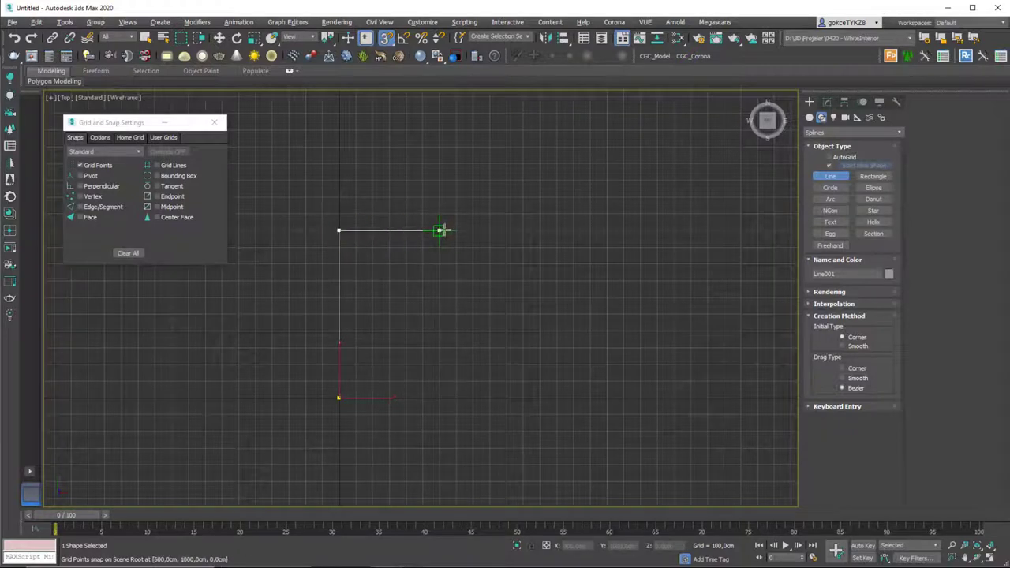
Continue the line through grid points (500, 1000), (500, 500), (1000, 500) and (1000, 0) cm, and close the spline at the origin.
click(422, 230)
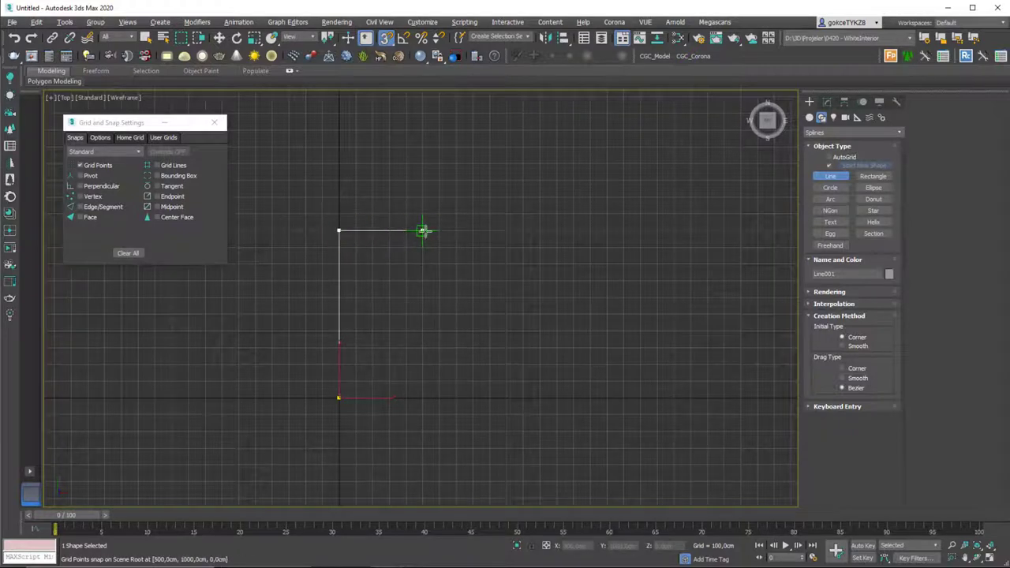
click(422, 313)
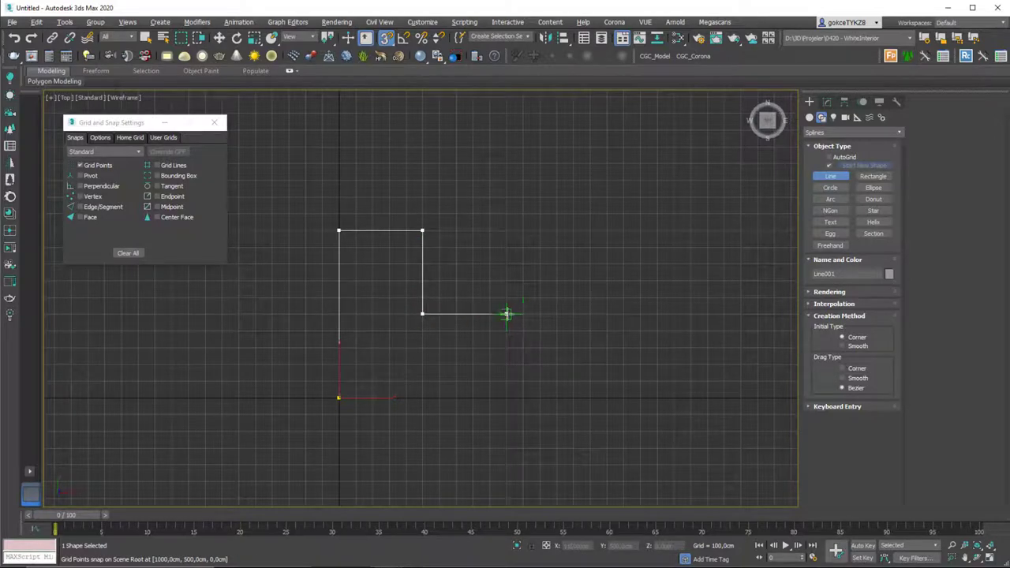
click(506, 313)
click(506, 397)
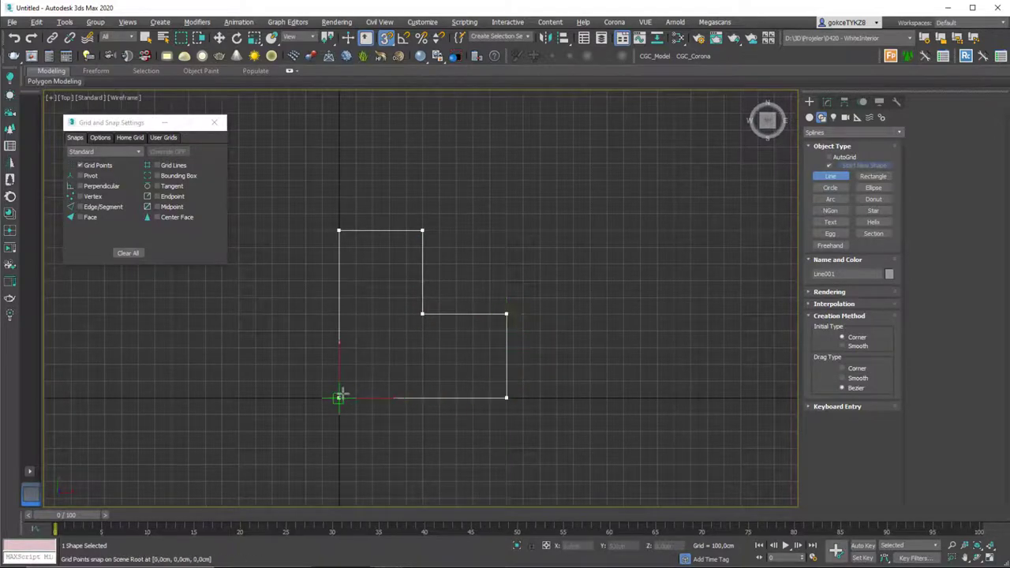
click(338, 397)
click(484, 299)
Leave the Line tool and examine the large L-shaped outline and grid spacing up close and from an angled view.
scroll(421, 300, up, 3)
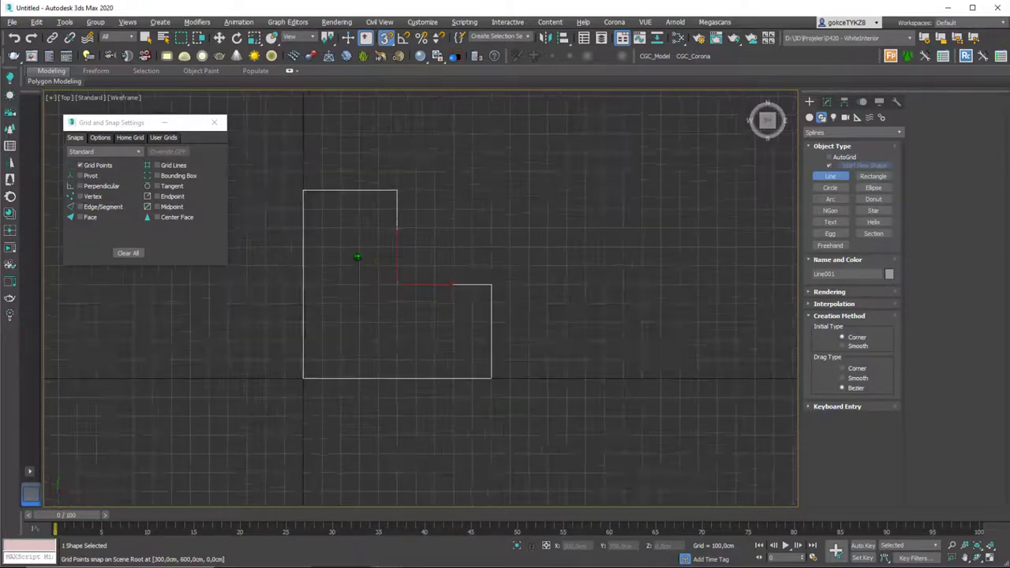
scroll(400, 214, up, 2)
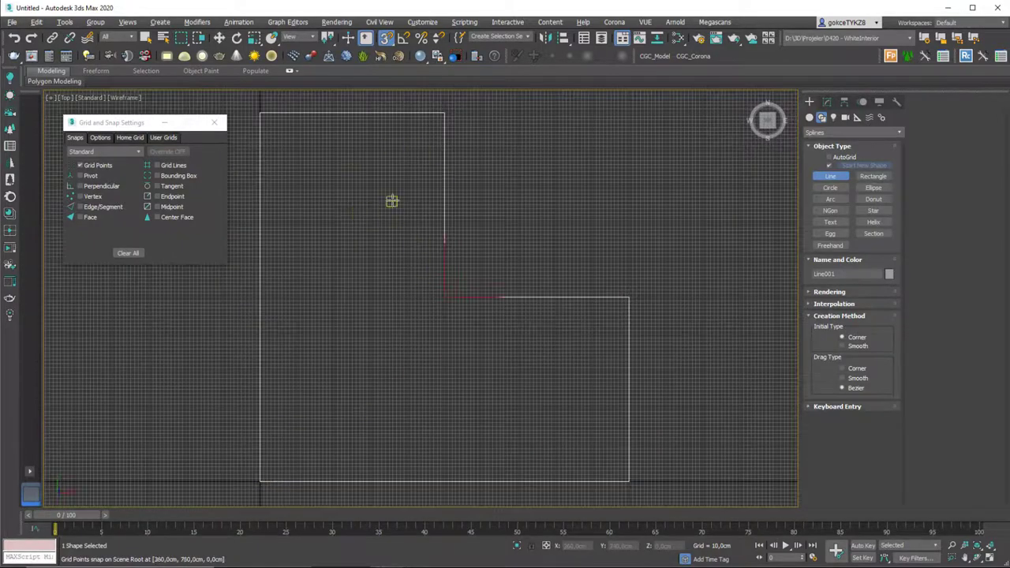
key(w)
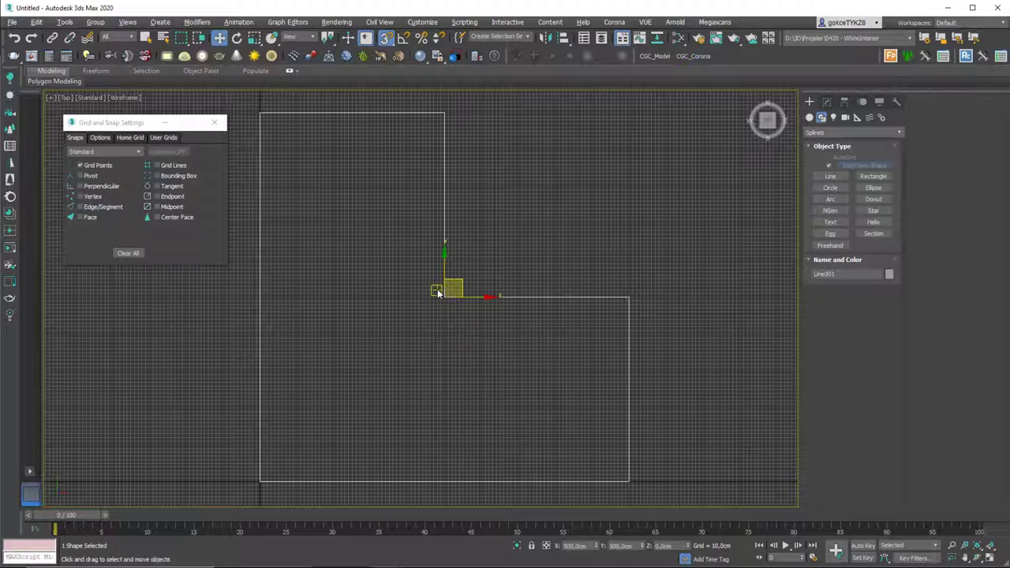
scroll(371, 272, down, 3)
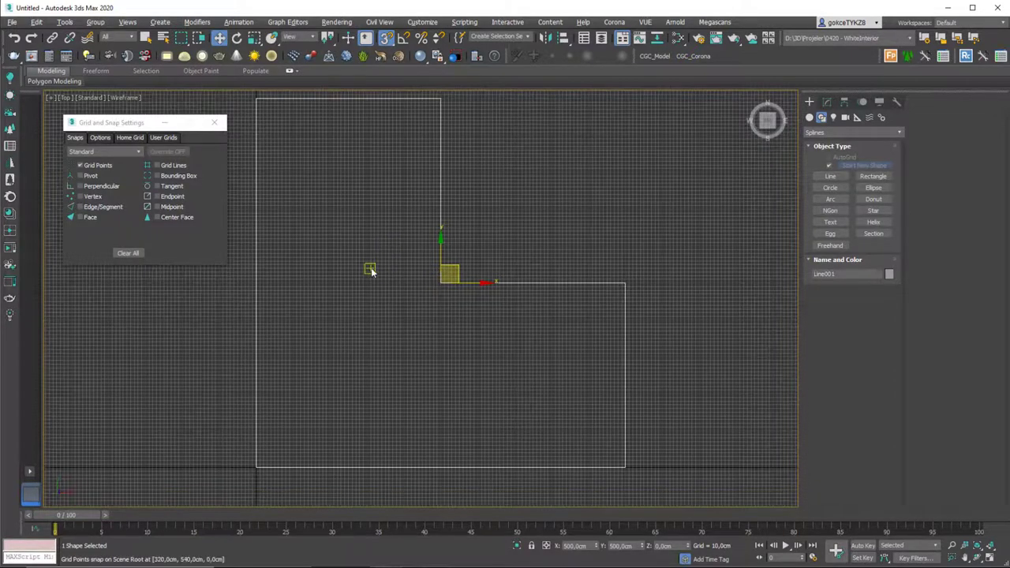
alt+middle_drag(363, 284, 347, 228)
click(454, 214)
click(468, 256)
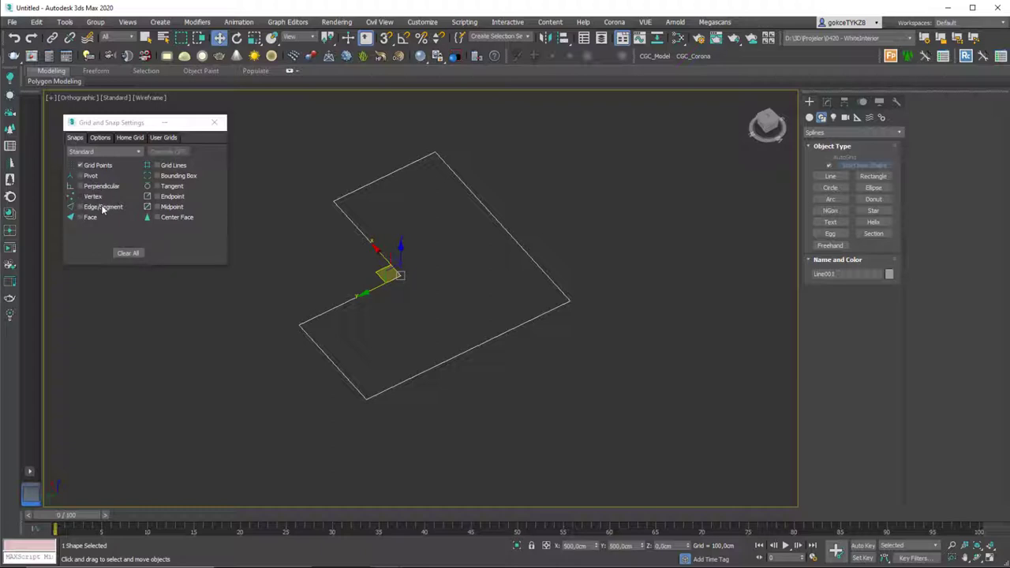
Enable Edge/Segment snapping alongside Grid Points in the snap settings, leaving Perpendicular off.
key(t)
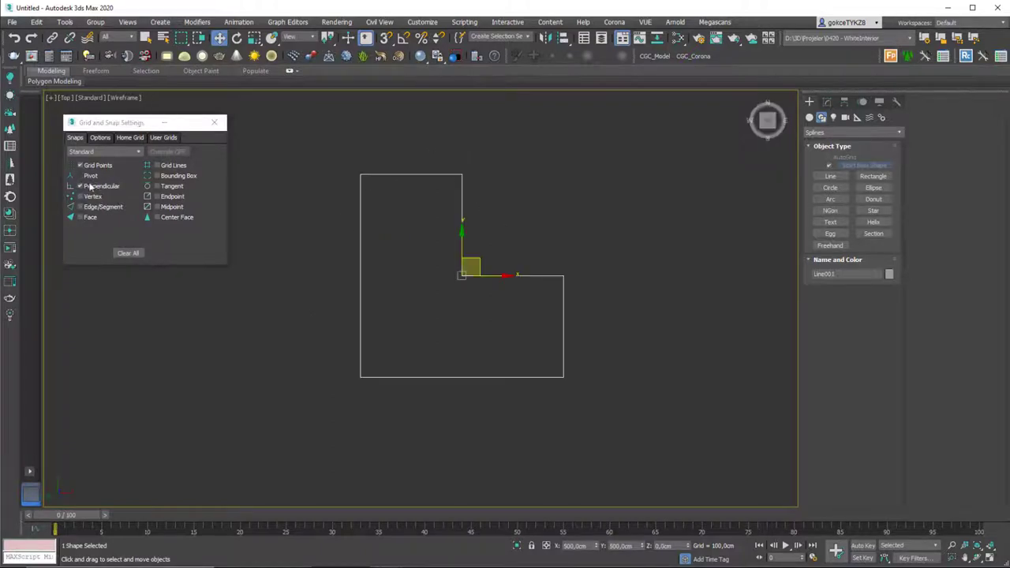
click(89, 185)
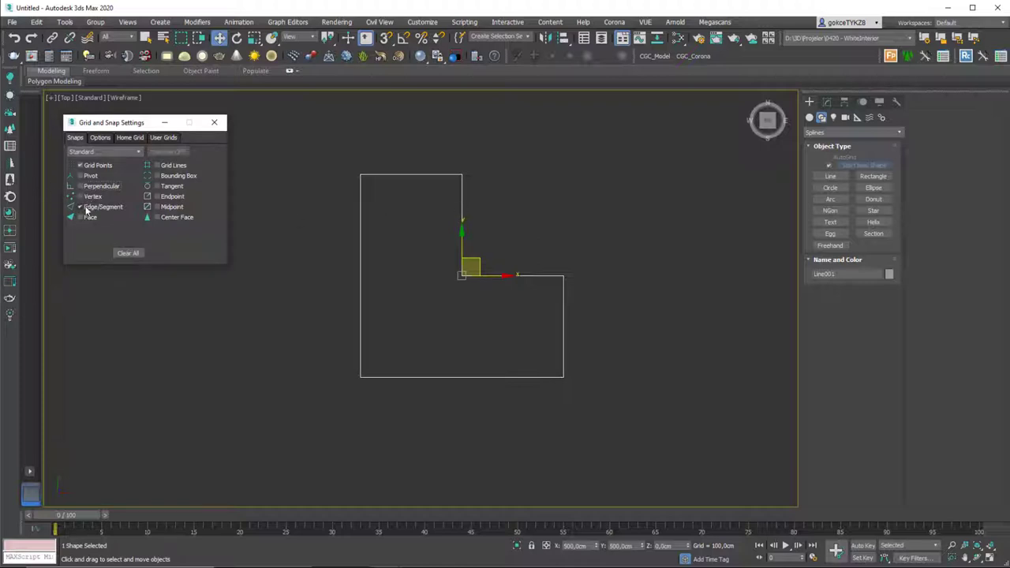
click(829, 177)
right_click(473, 203)
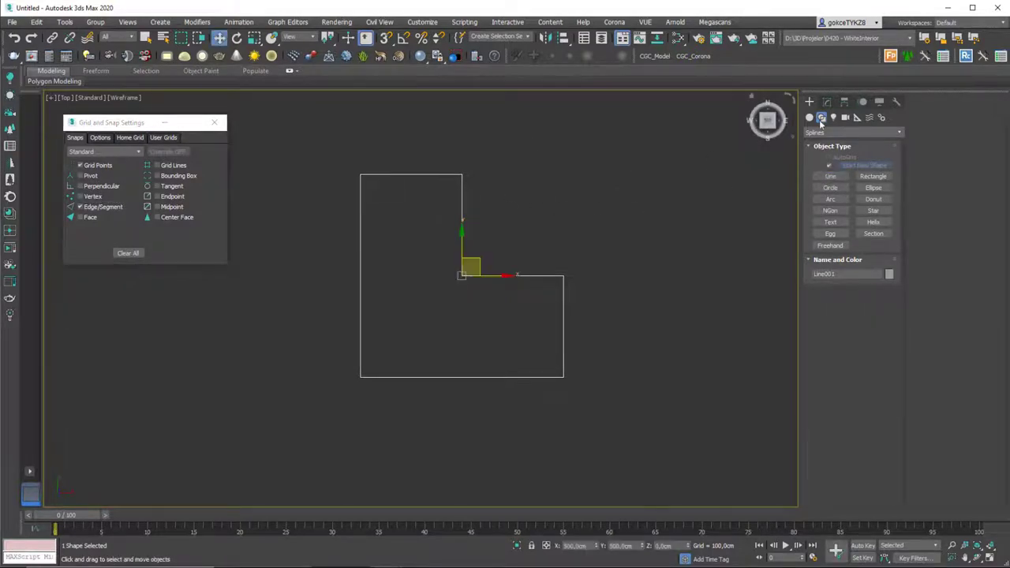
Create a box beside the L-shaped outline, about 397 cm long, 513 cm wide and 298 cm high.
click(809, 116)
click(830, 167)
drag(571, 191, 673, 268)
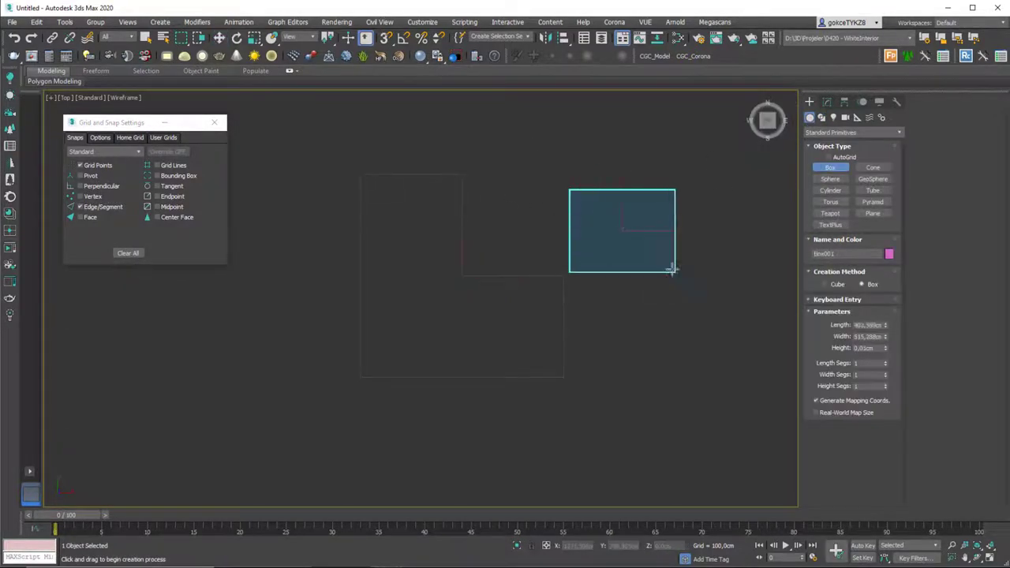
click(659, 208)
right_click(660, 208)
drag(0, 0, 0, 0)
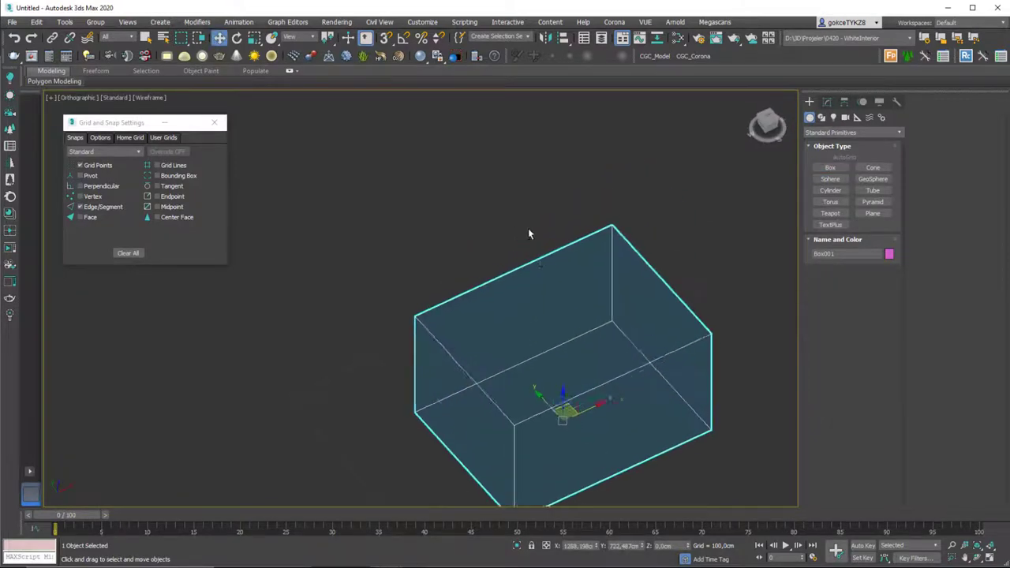
click(826, 101)
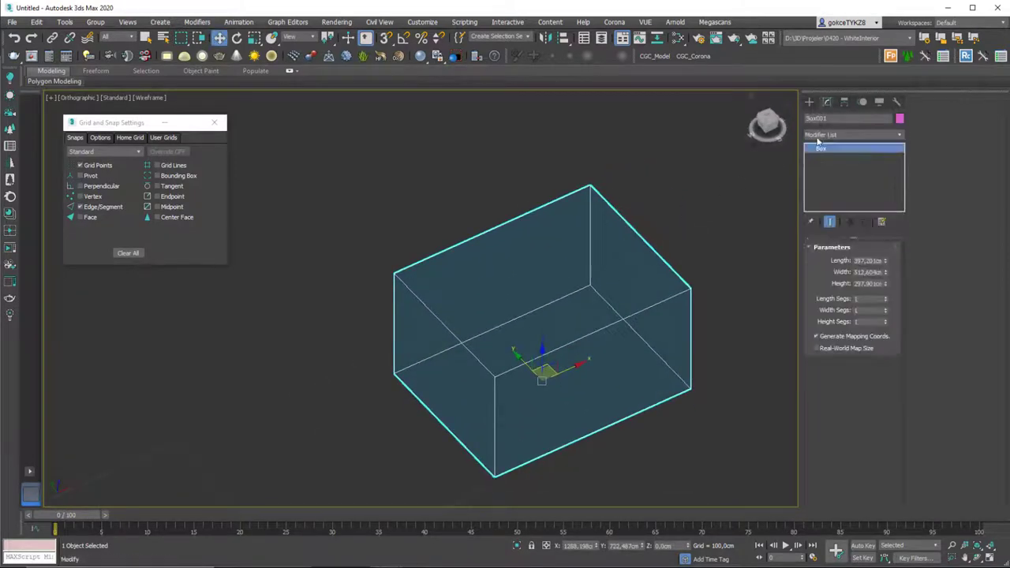
With snapping on and shaded display, create a second box from the large box's top edge, about 131 × 261 × 135 cm.
click(810, 102)
click(830, 167)
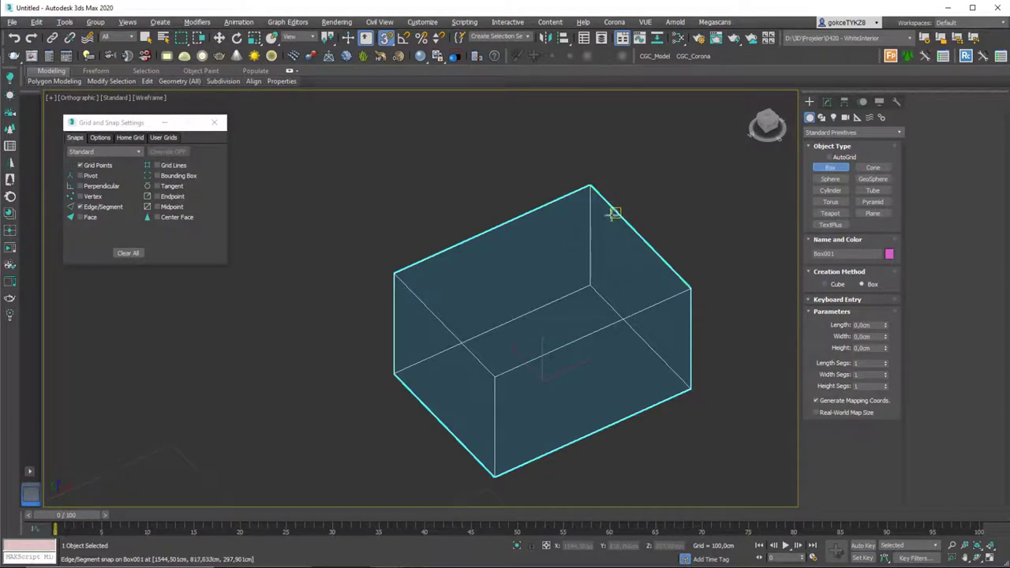
key(F3)
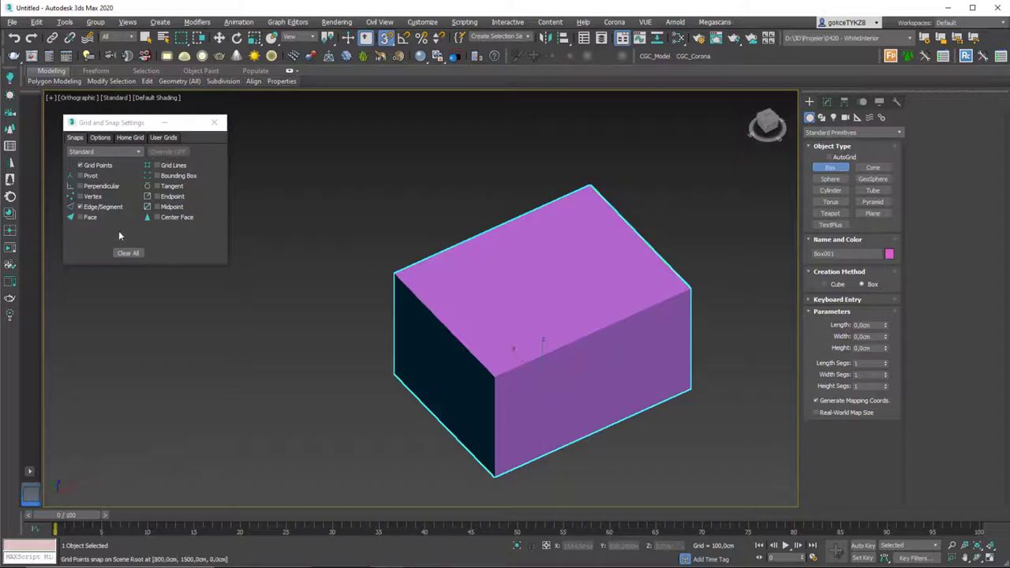
click(828, 168)
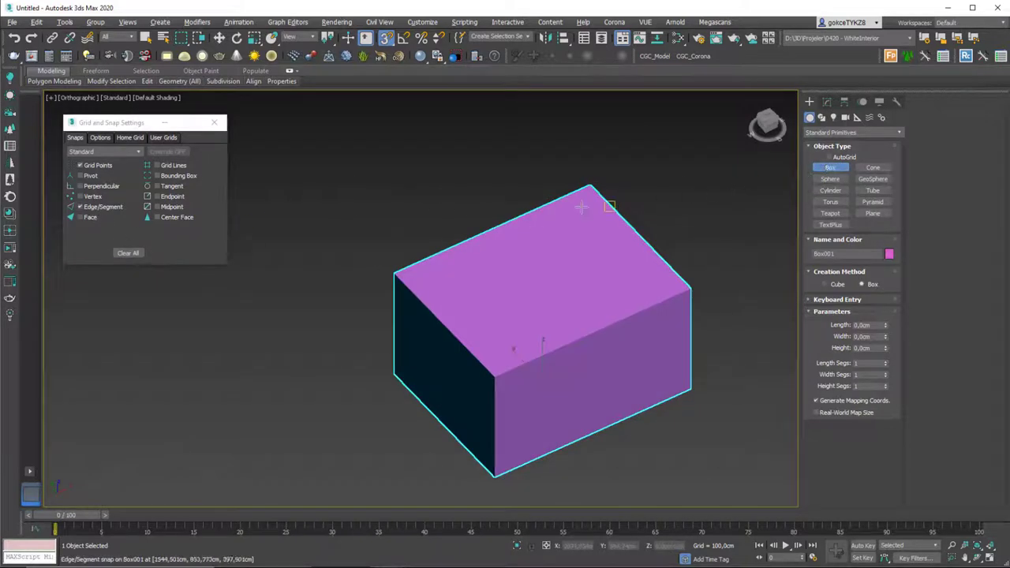
drag(613, 210, 564, 392)
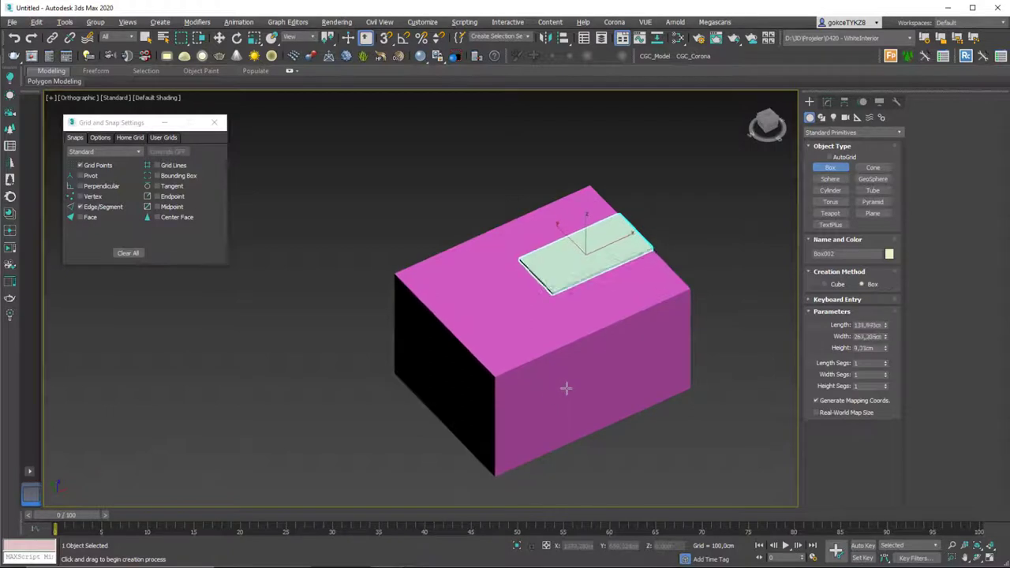
click(558, 322)
alt+middle_drag(558, 322, 581, 270)
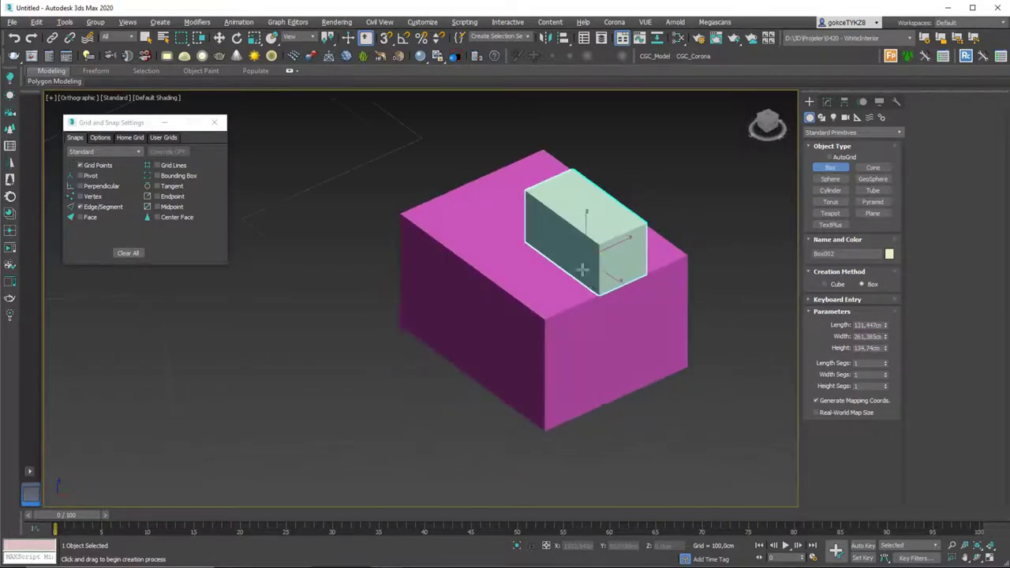
key(w)
alt+middle_drag(526, 392, 479, 310)
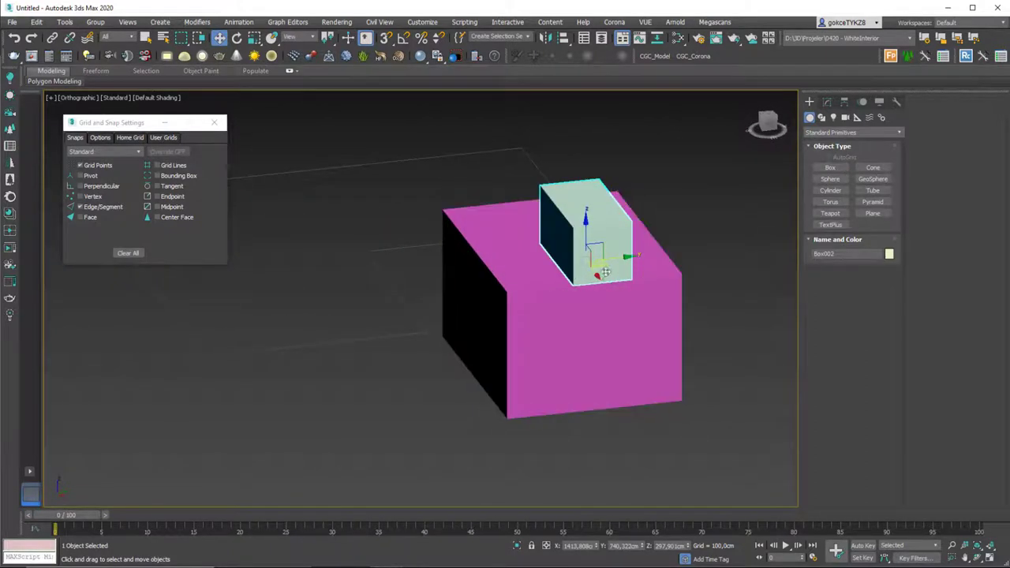
alt+middle_drag(555, 275, 554, 270)
scroll(587, 263, down, 2)
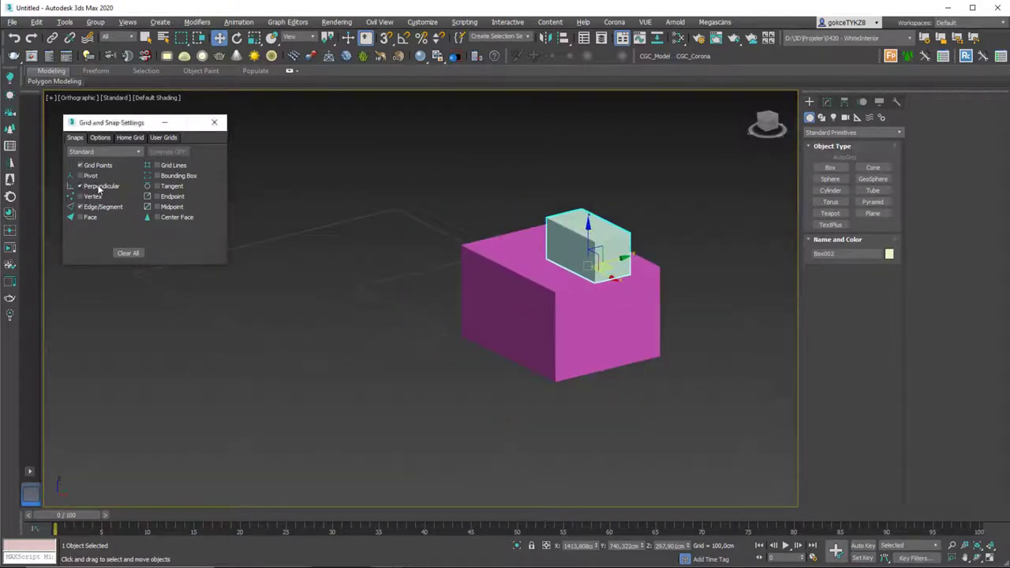
Make Perpendicular the only active snap type and switch to creating splines.
click(821, 118)
alt+middle_drag(347, 307, 379, 362)
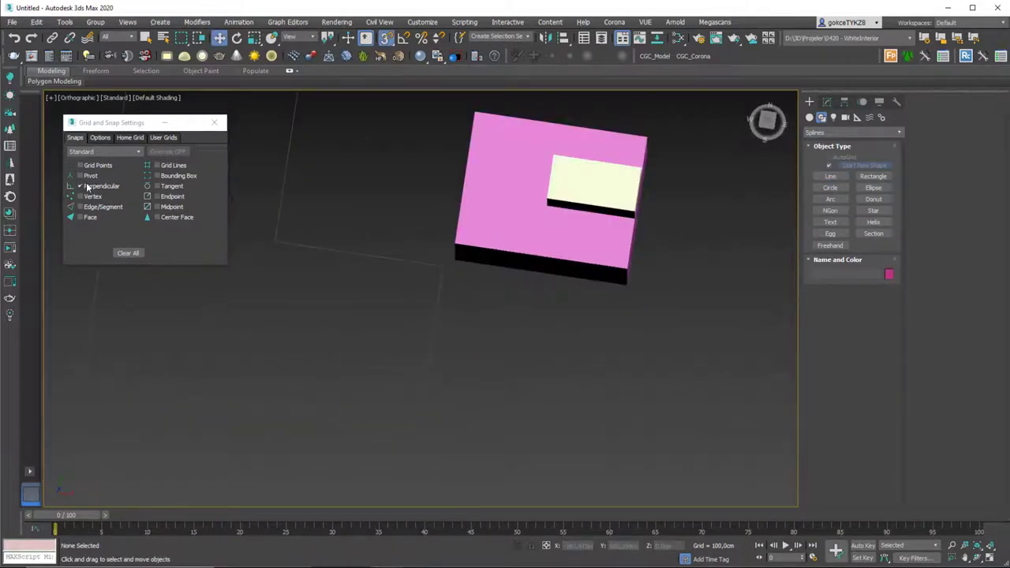
click(79, 187)
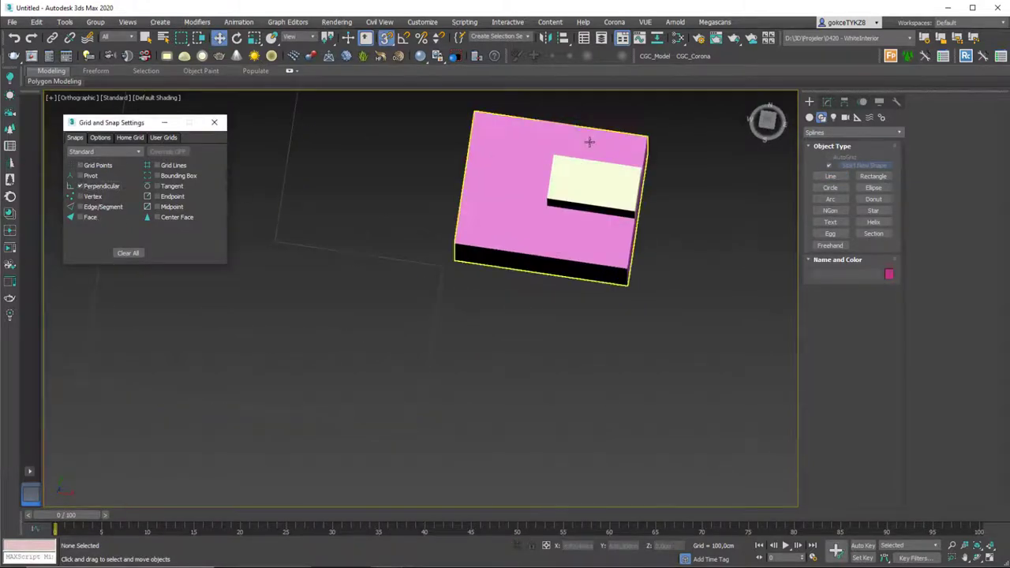
In the Top view, draw a line about 308 cm long from inside the L-shaped outline, snapped perpendicular to its upper edge.
click(830, 176)
middle_drag(348, 310, 412, 322)
key(t)
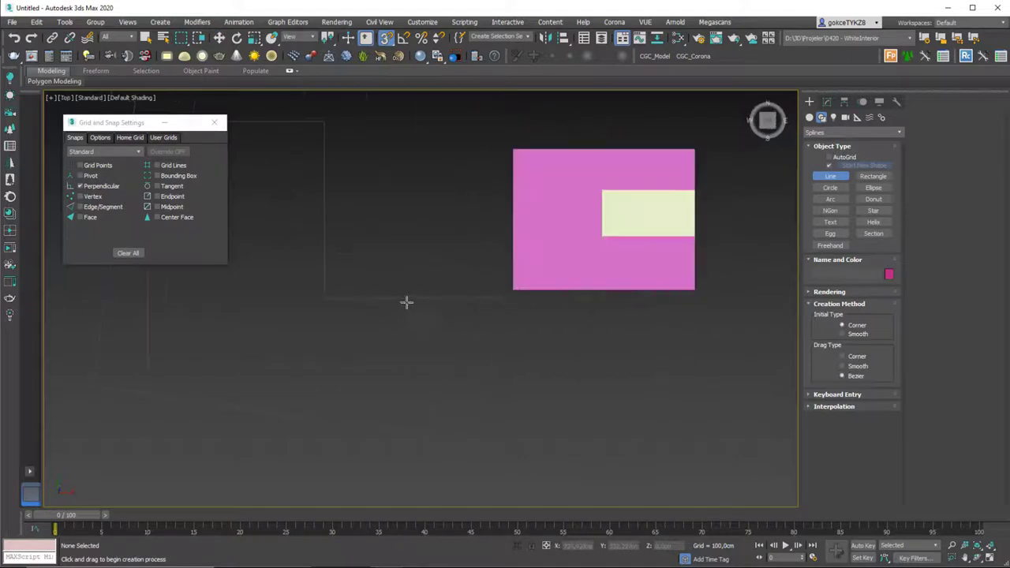
scroll(470, 325, down, 2)
scroll(359, 239, up, 2)
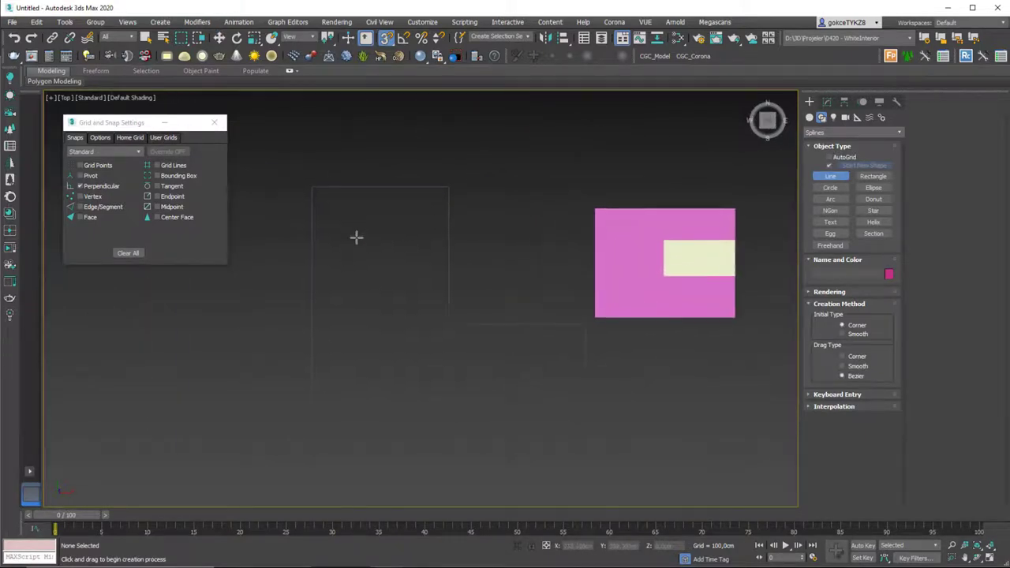
click(349, 273)
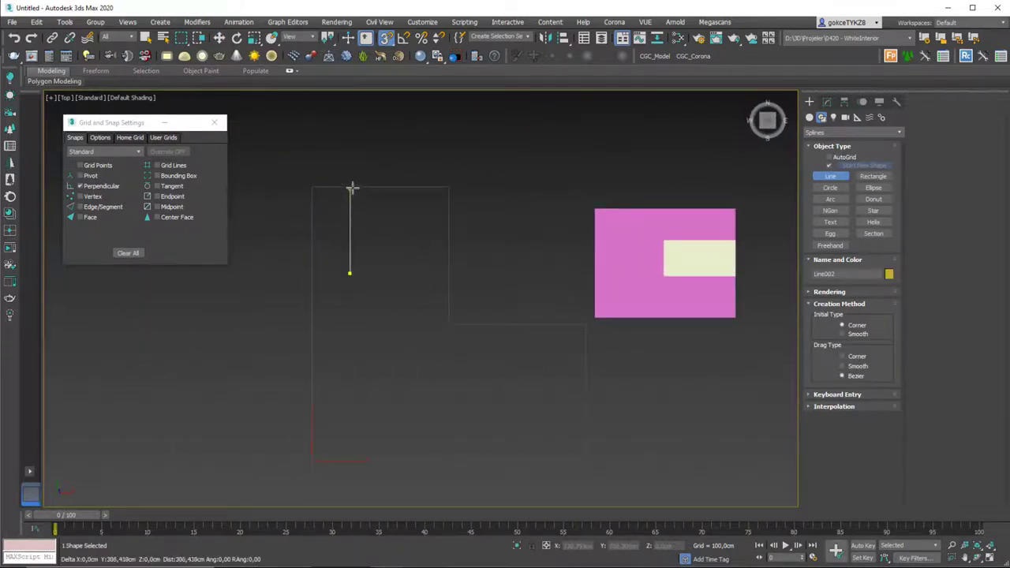
click(350, 188)
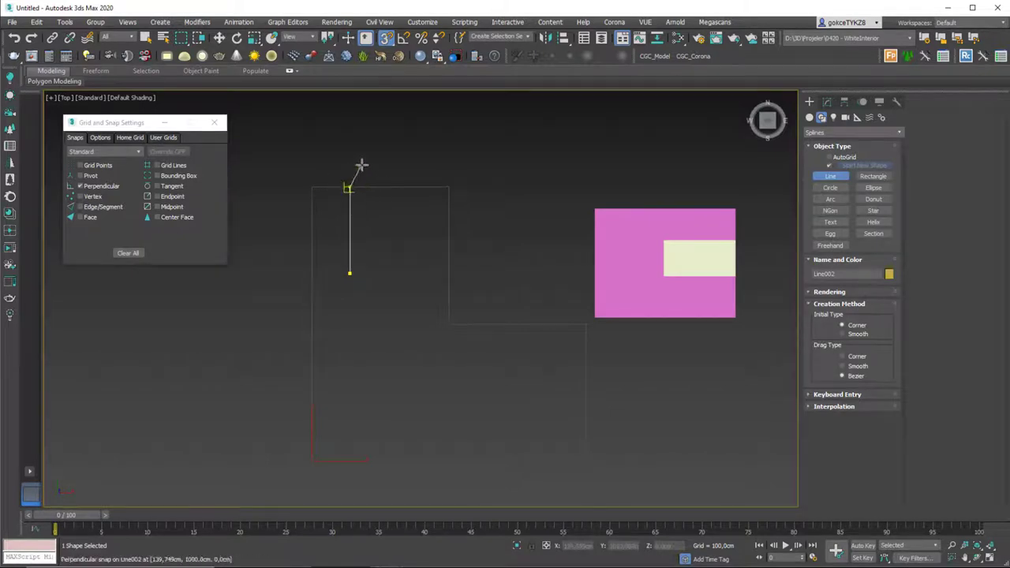
right_click(361, 165)
right_click(348, 194)
click(348, 188)
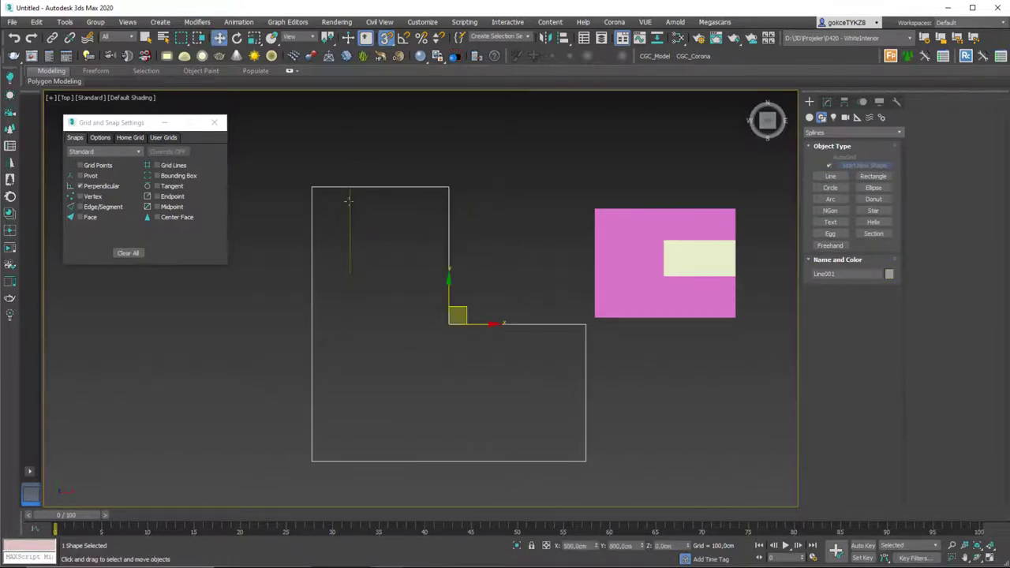
scroll(349, 174, up, 2)
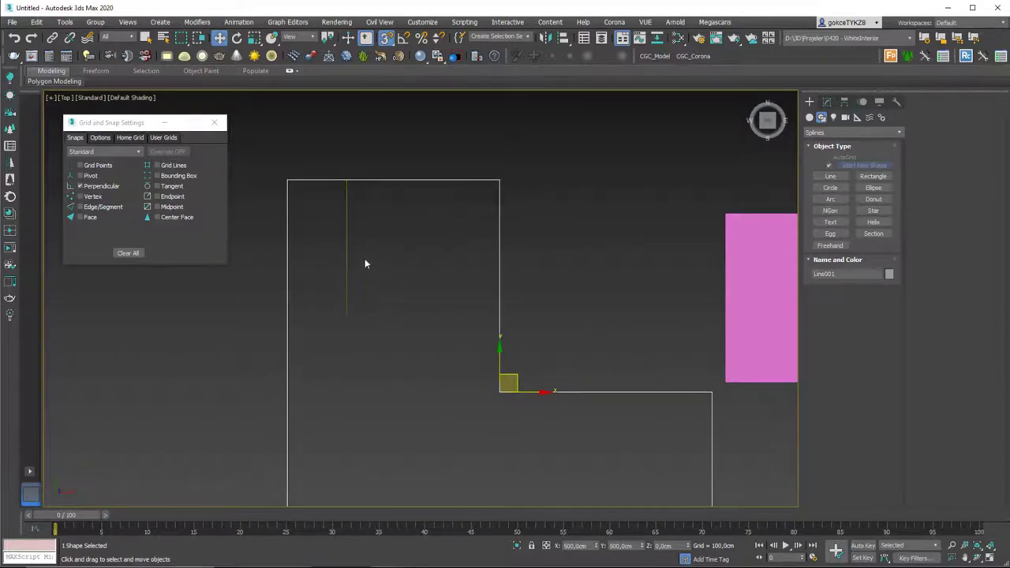
Enable Face snapping alongside Perpendicular and bring the boxes into an angled view.
click(87, 217)
middle_drag(615, 270, 519, 245)
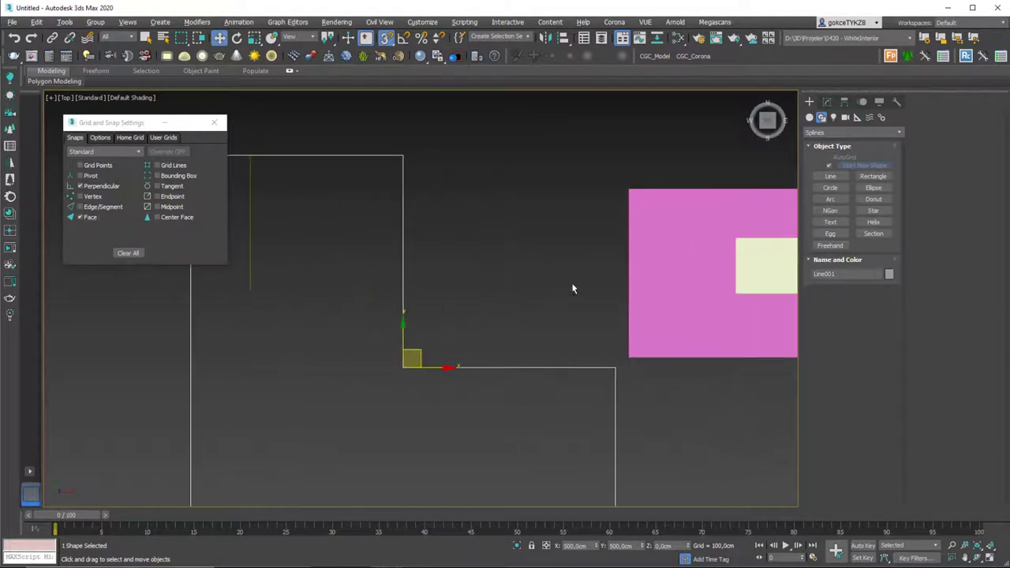
alt+middle_drag(572, 286, 585, 344)
scroll(586, 272, up, 1)
alt+middle_drag(586, 271, 584, 251)
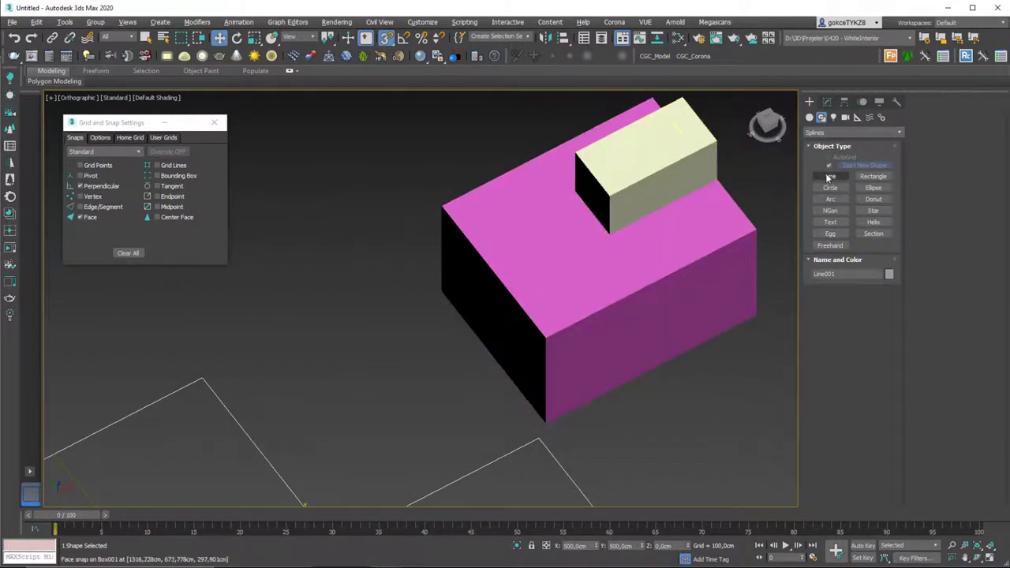
Create a small box snapped onto the large box's top face, next to the existing upper box.
click(821, 117)
click(830, 167)
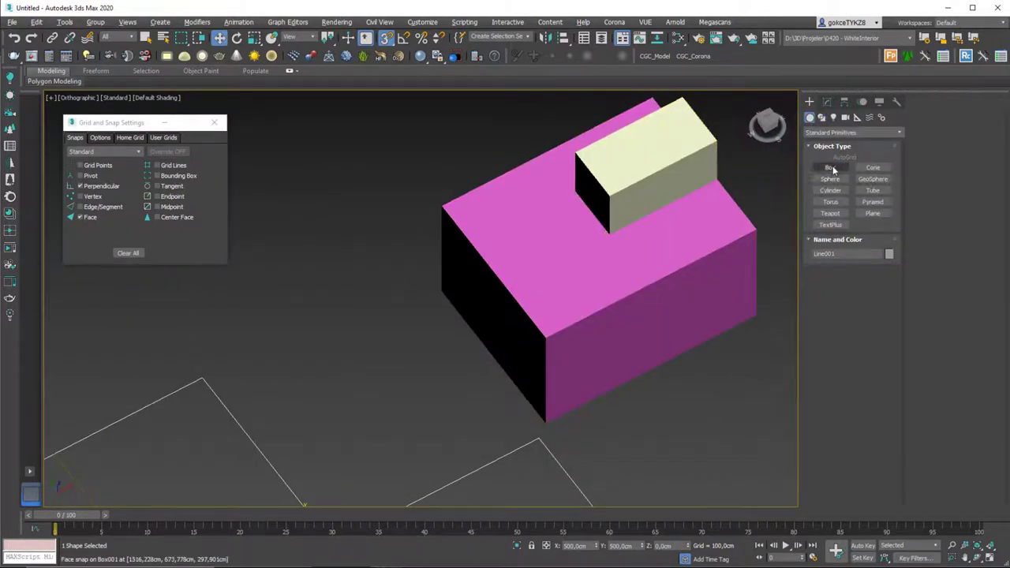
drag(534, 185, 533, 244)
click(528, 196)
key(w)
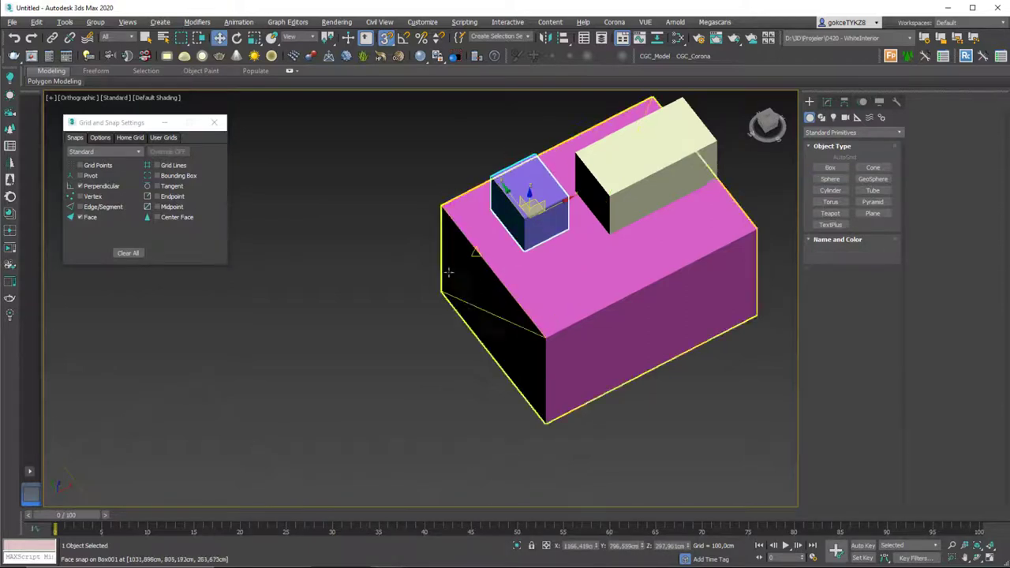
alt+middle_drag(459, 272, 520, 254)
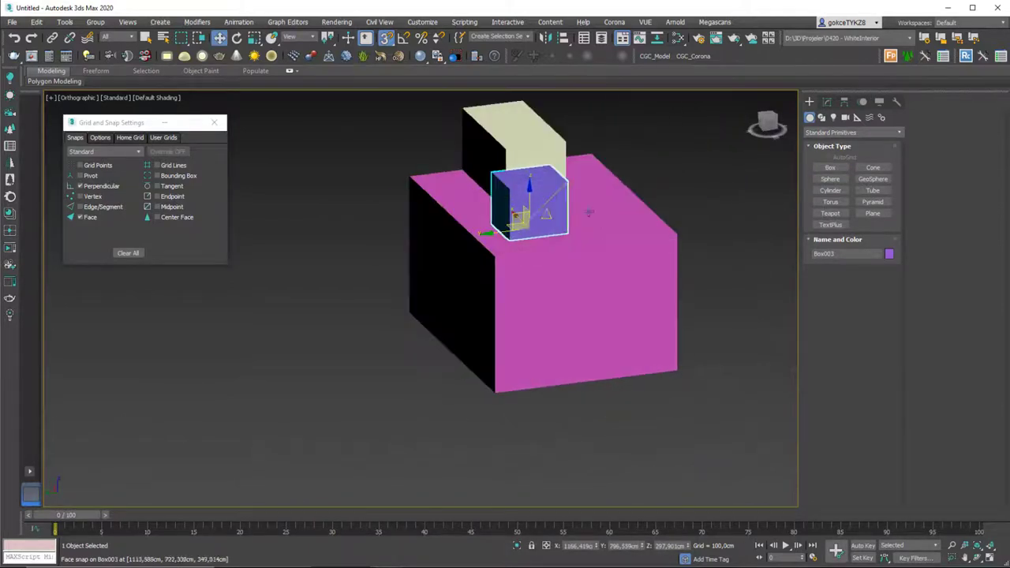
click(827, 102)
click(809, 101)
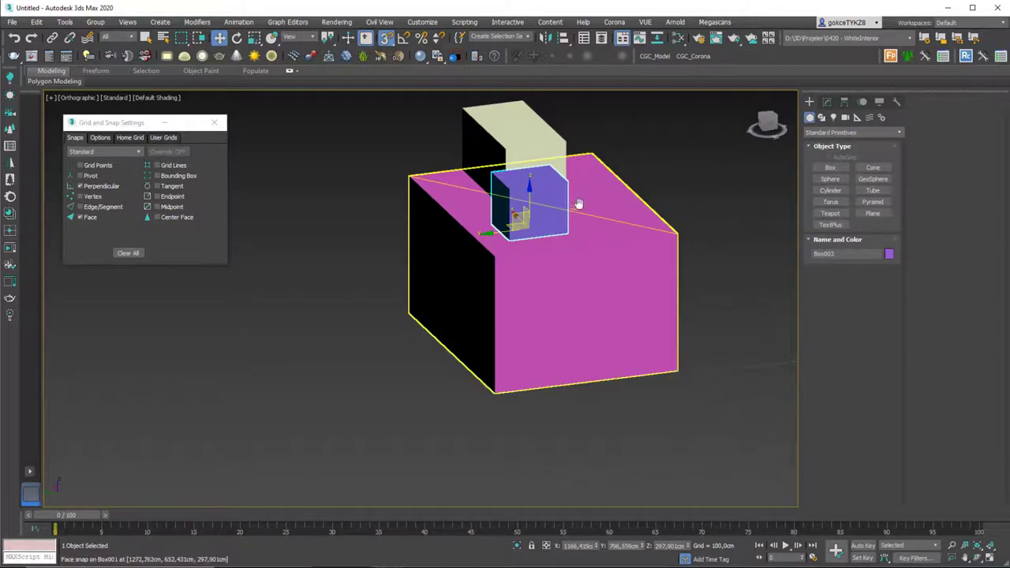
middle_drag(579, 205, 583, 205)
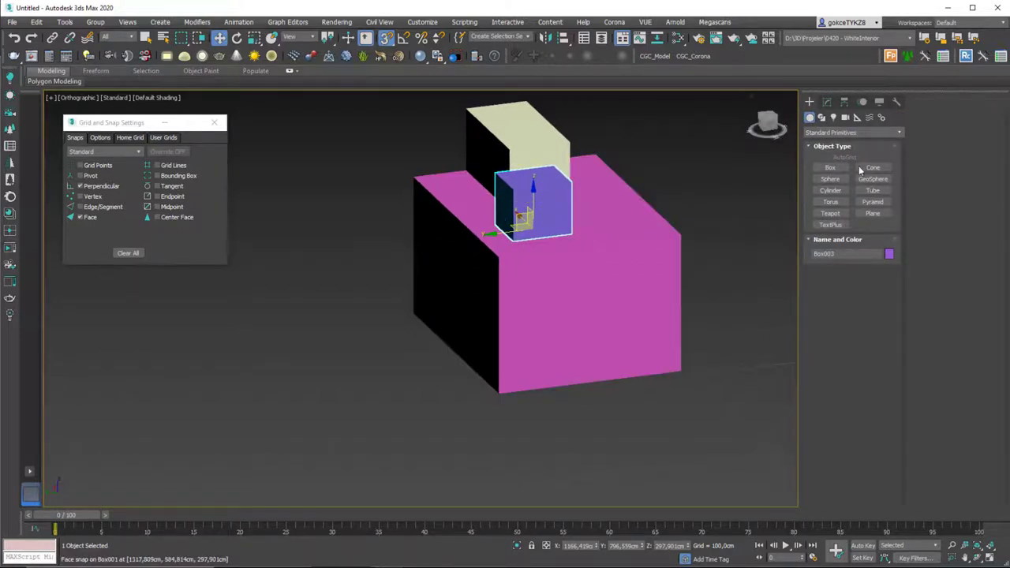
Replace the Face and Perpendicular snaps with Grid Lines and try the snapping across the ground grid.
click(90, 218)
click(111, 186)
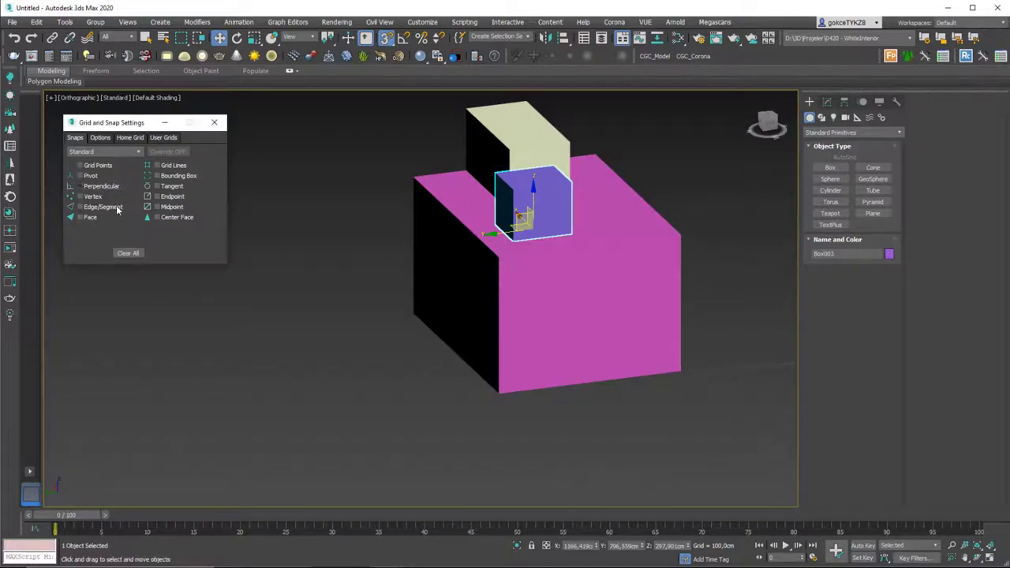
click(173, 167)
alt+middle_drag(624, 228, 553, 291)
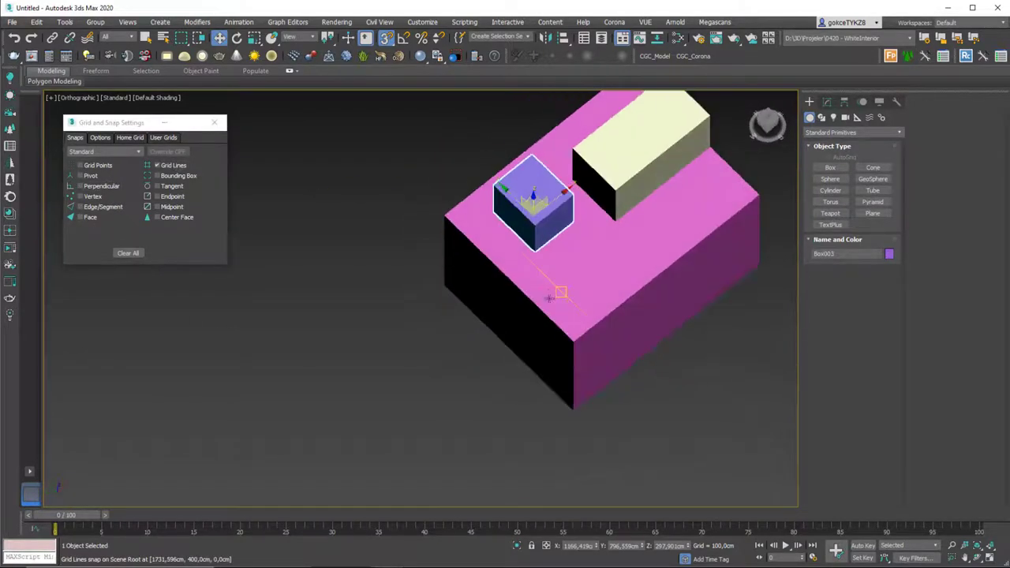
scroll(550, 290, down, 7)
middle_drag(569, 372, 564, 334)
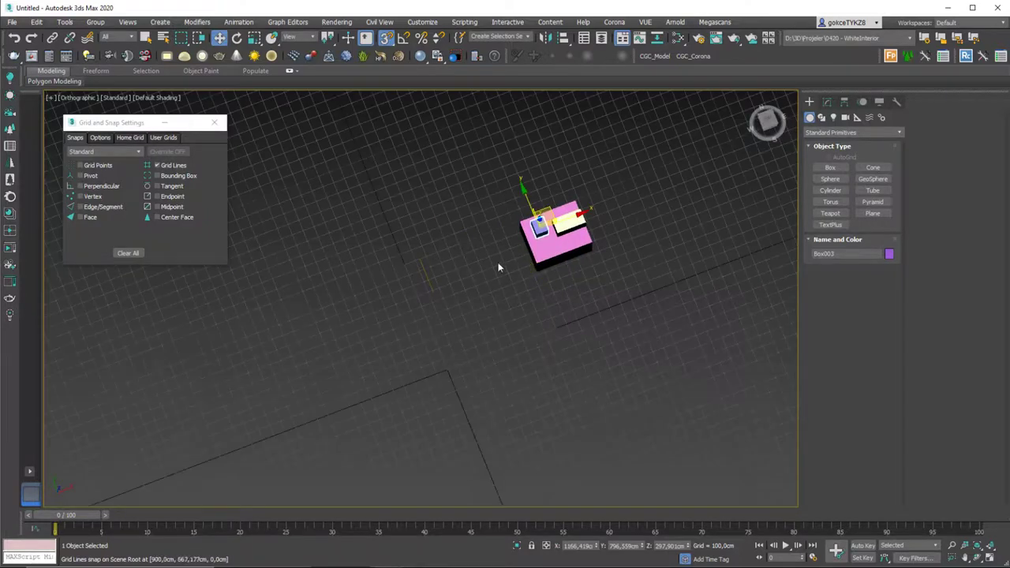
scroll(449, 226, up, 10)
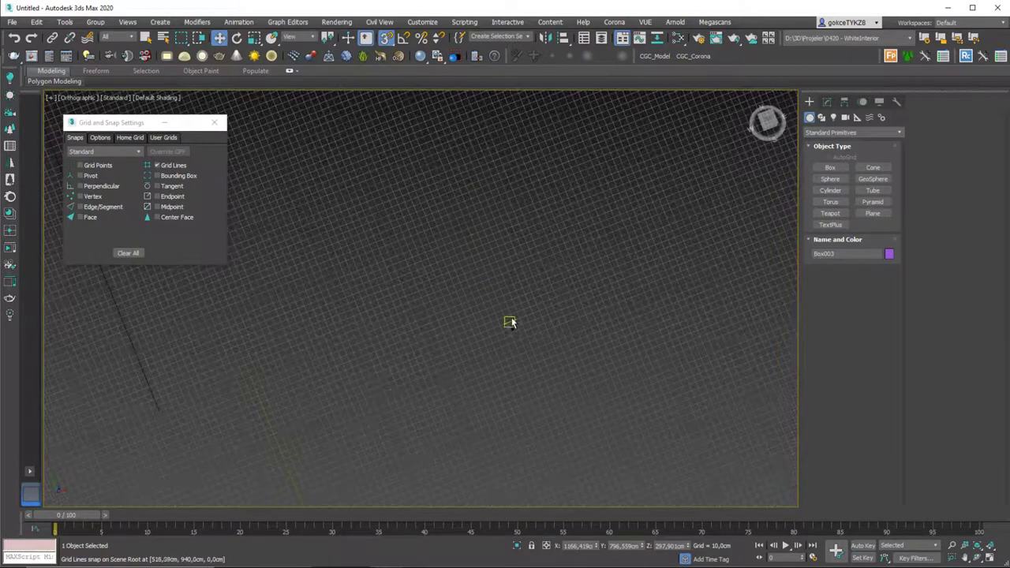
scroll(493, 273, up, 3)
scroll(492, 276, up, 3)
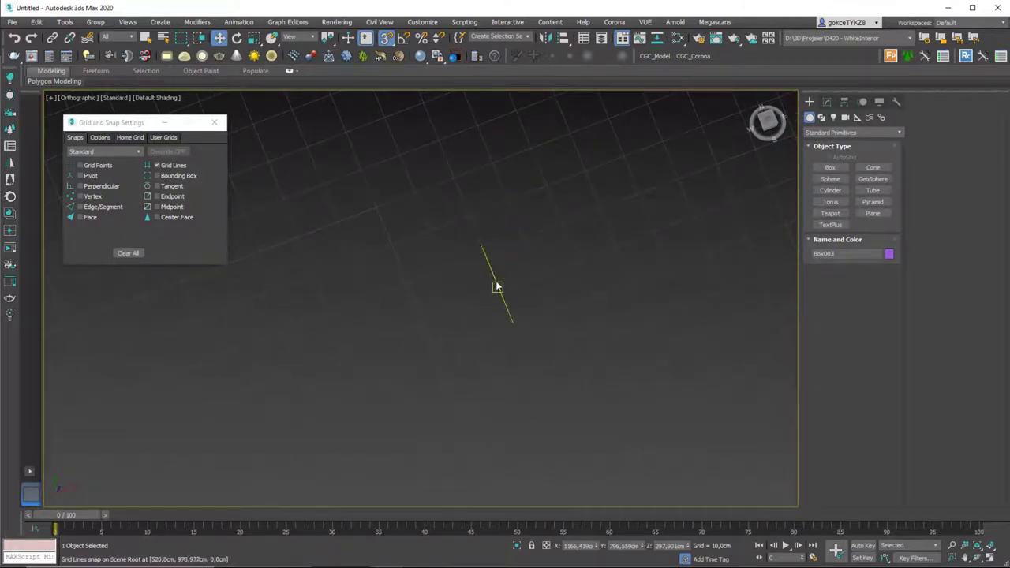
Replace the Grid Lines snap with Bounding Box and try it on the large box's corners.
click(159, 166)
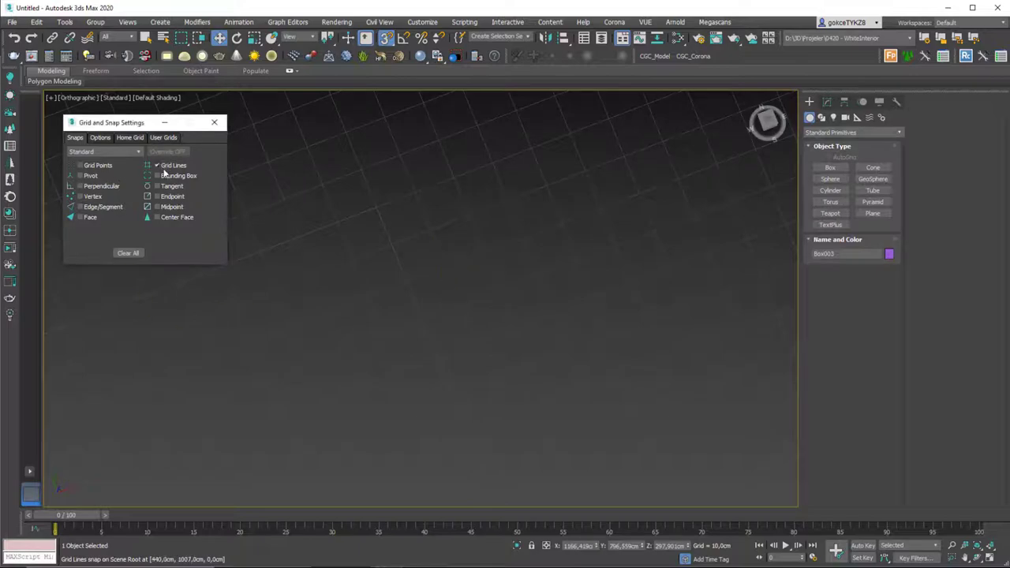
click(163, 176)
scroll(431, 305, down, 5)
scroll(432, 305, down, 5)
alt+middle_drag(552, 298, 517, 206)
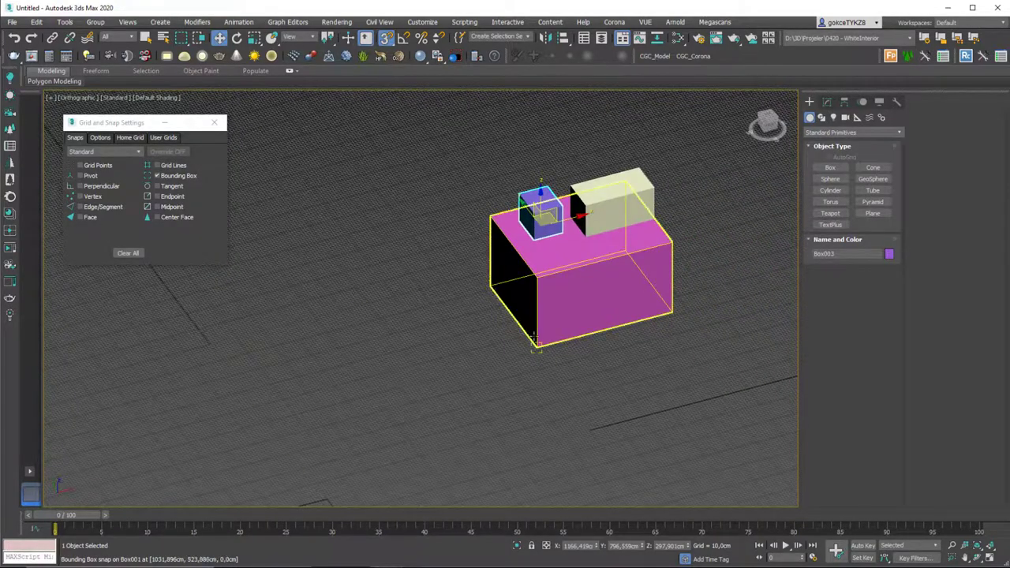
Replace the Bounding Box snap with Tangent and try it around the boxes.
click(178, 176)
click(175, 187)
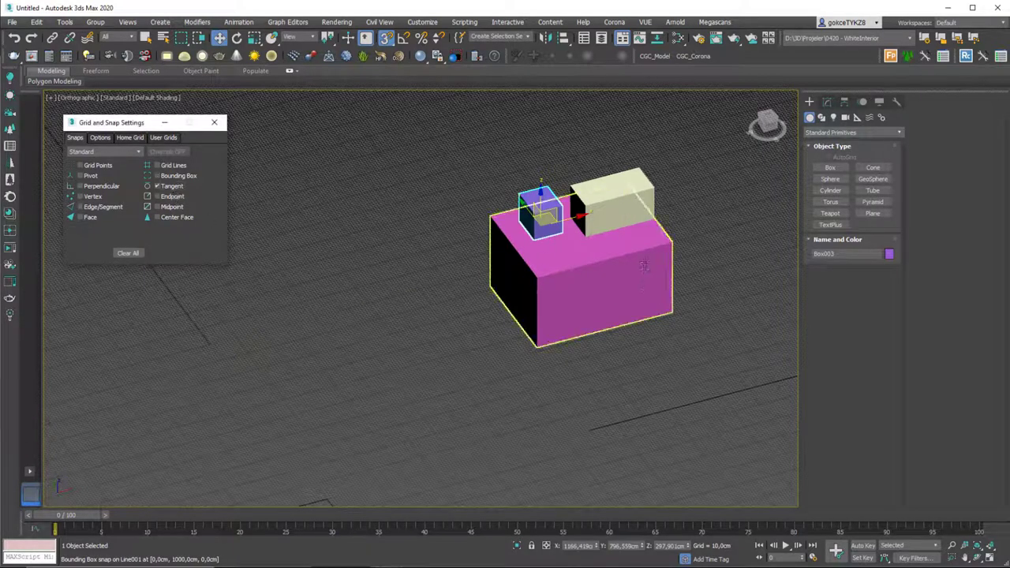
alt+middle_drag(519, 273, 478, 314)
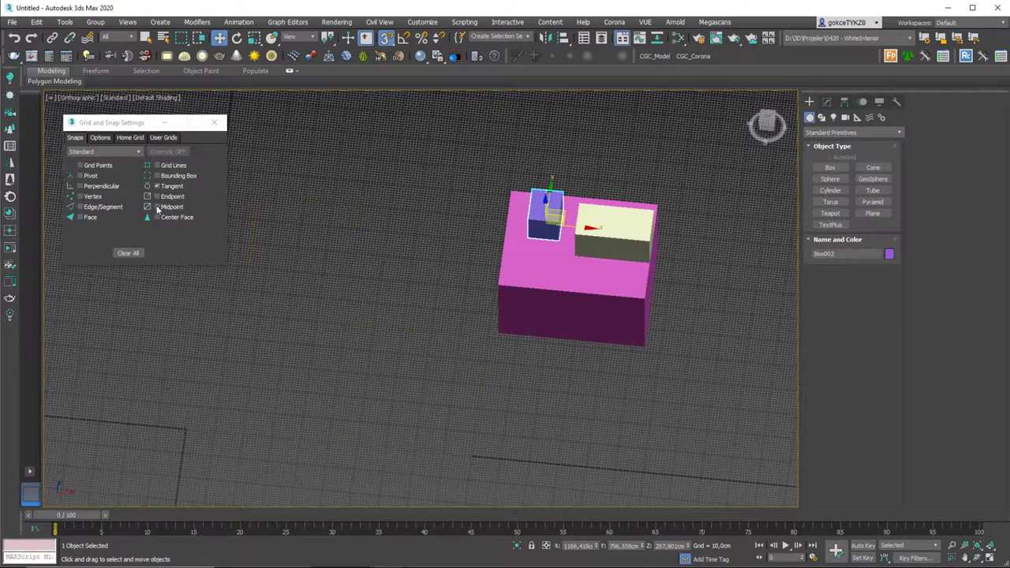
Replace the Tangent snap with Endpoint, leaving Midpoint off.
click(172, 187)
click(169, 206)
click(172, 197)
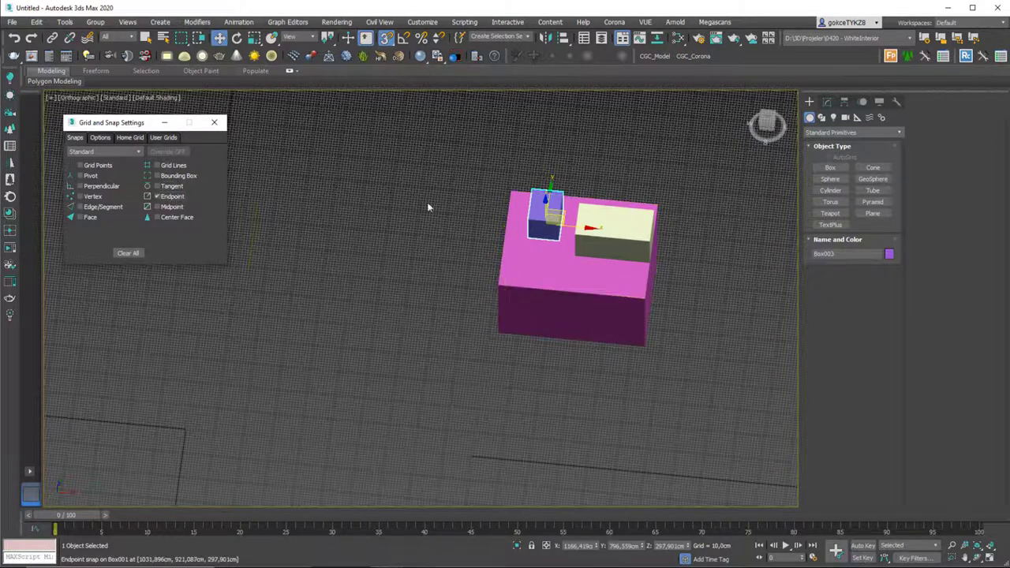
Replace the Endpoint snap with Midpoint to try it, and switch to the Center Face snap.
click(173, 206)
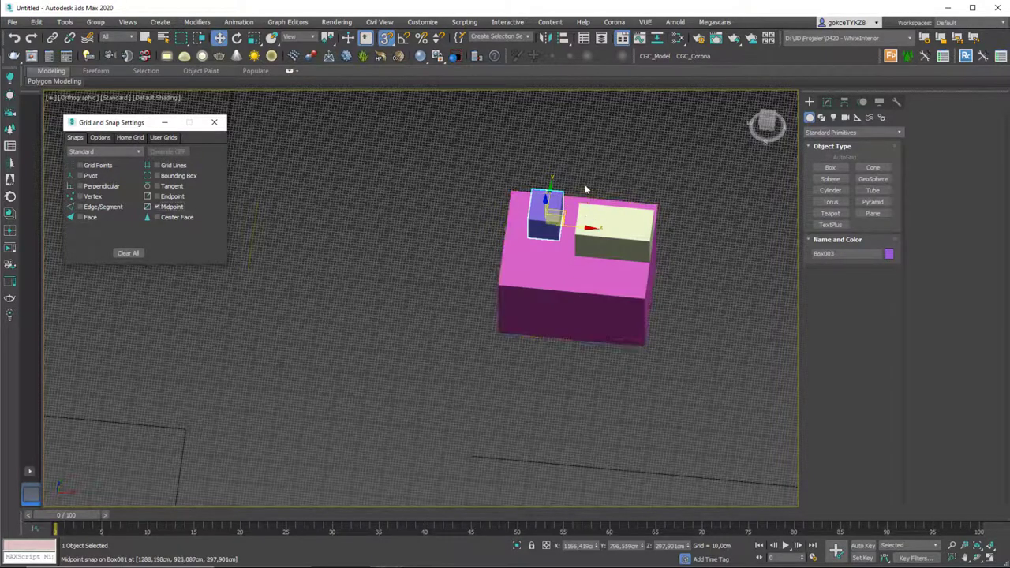
click(167, 207)
click(170, 218)
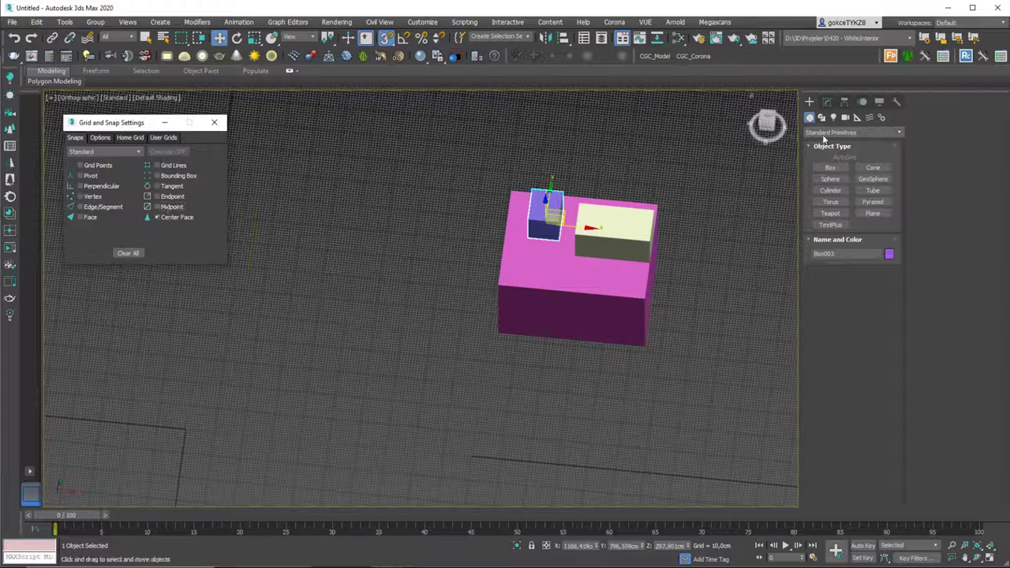
Try starting a new box on the large box's top using the Center Face snap.
click(830, 168)
mouse_move(597, 266)
mouse_down()
mouse_move(613, 324)
mouse_move(601, 272)
mouse_up()
right_click(597, 273)
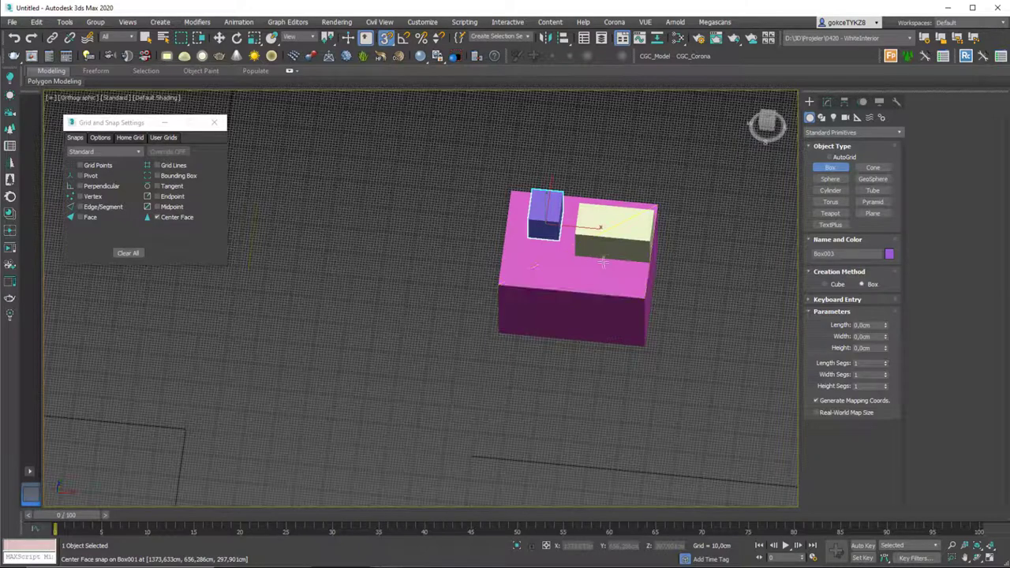
key(w)
Delete all the boxes and lines in the scene and switch the viewport to Perspective.
scroll(556, 301, down, 3)
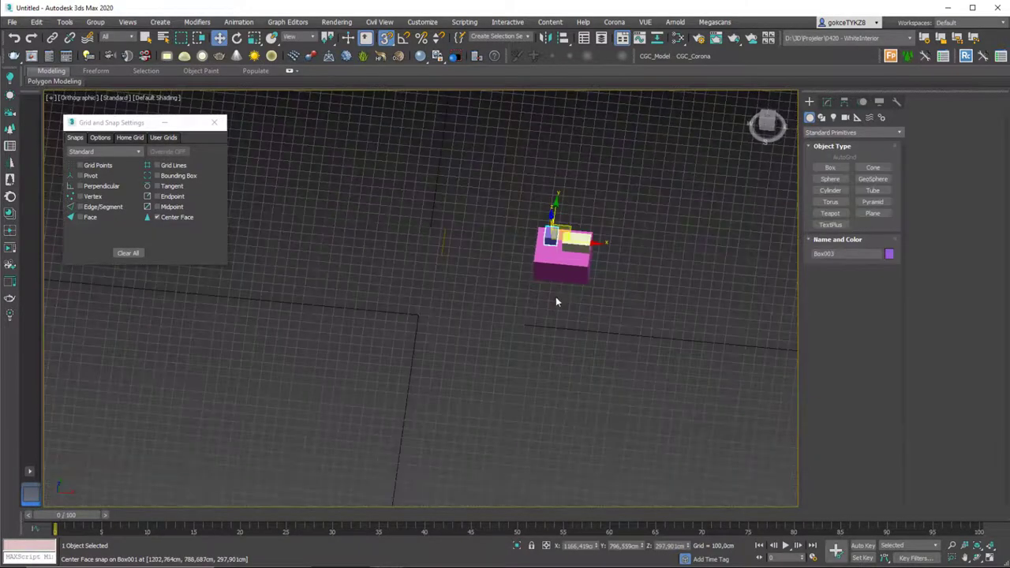
alt+middle_drag(555, 301, 591, 274)
drag(654, 164, 326, 366)
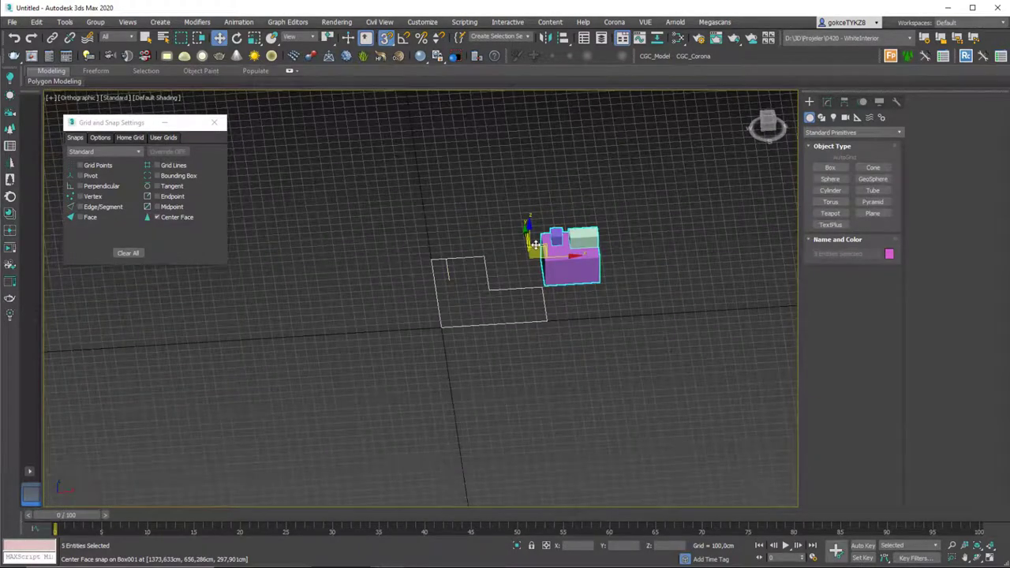
key(Delete)
key(p)
key(z)
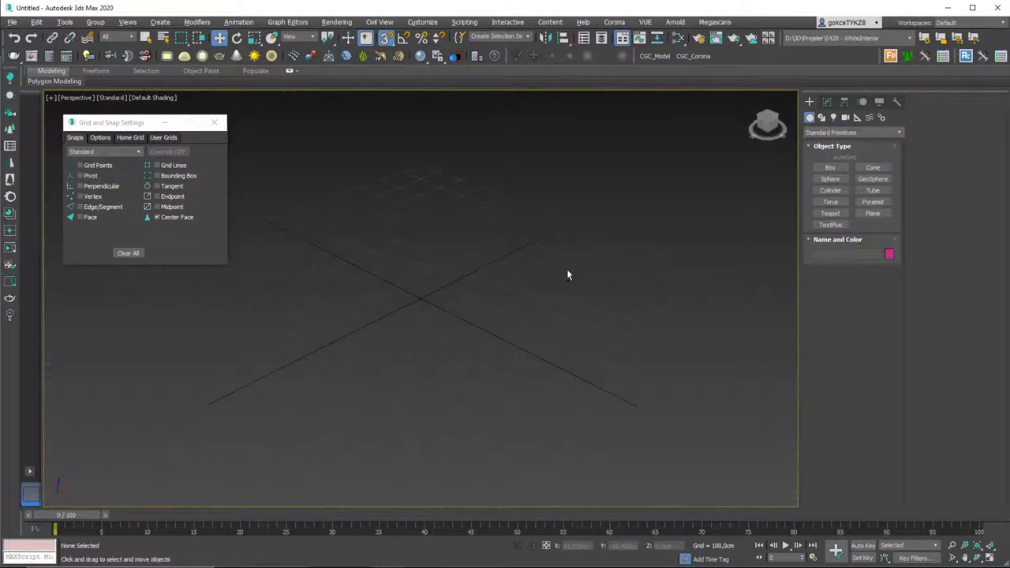
alt+middle_drag(566, 276, 543, 277)
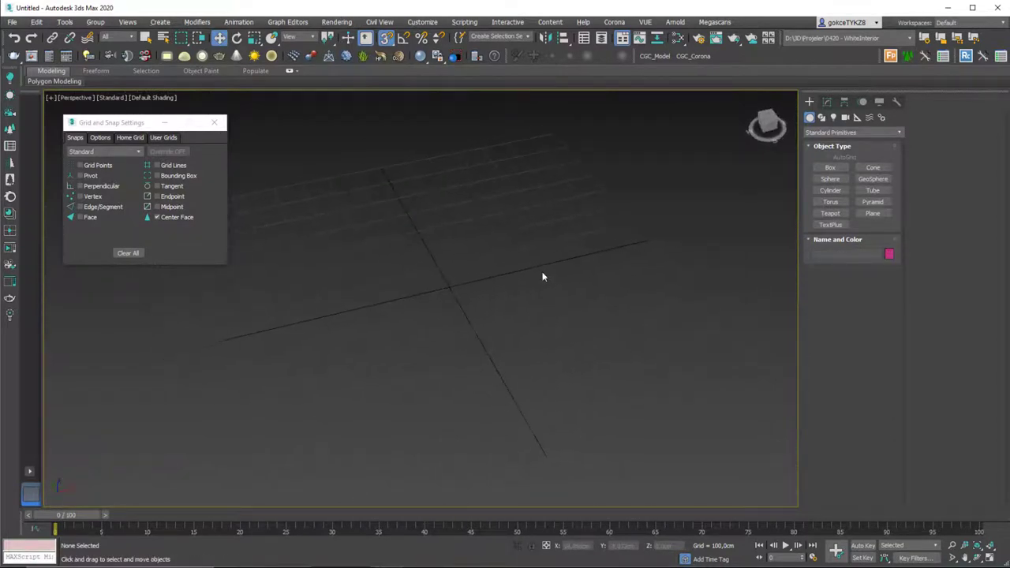
Replace the 3D snap with Angle Snap and open the snap options at the angle value.
click(214, 122)
click(388, 39)
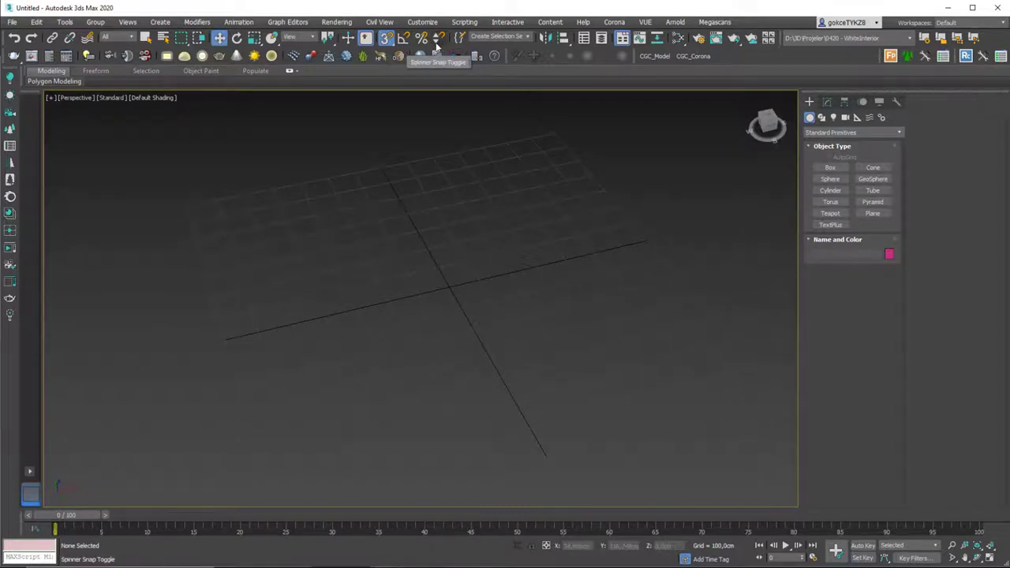
click(386, 39)
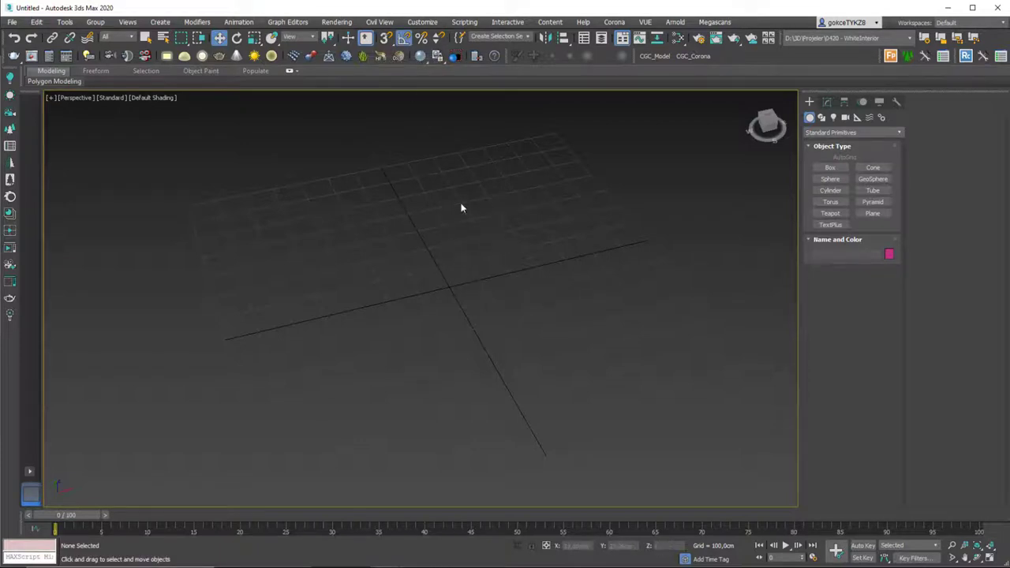
right_click(403, 37)
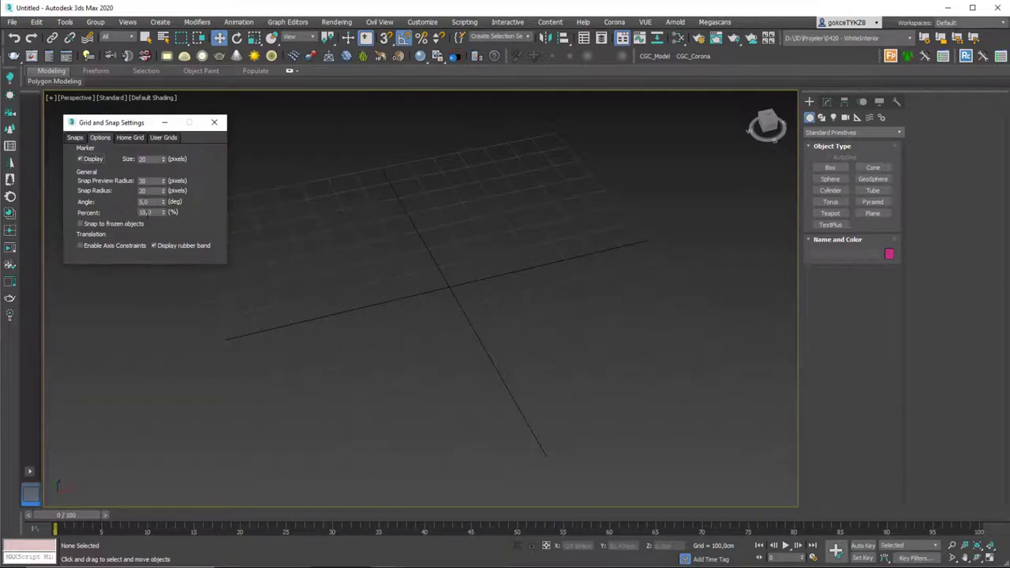
drag(156, 212, 110, 226)
double_click(159, 202)
Draw a long, low box across the ground grid.
click(830, 168)
drag(483, 249, 254, 325)
click(263, 301)
key(w)
Rotate the long box around its vertical axis in 5-degree snap increments to -90 degrees.
key(e)
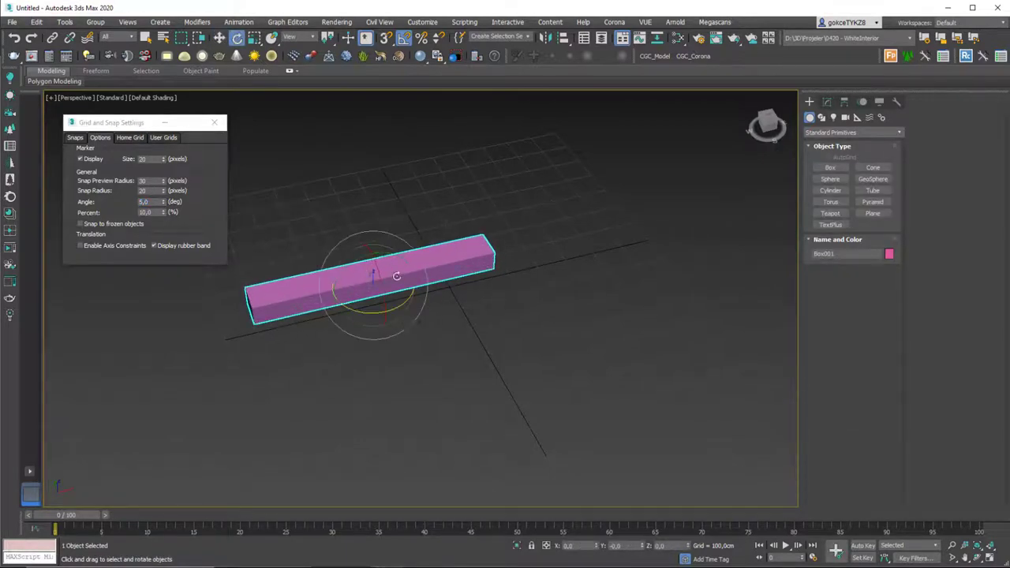
mouse_move(400, 311)
mouse_down()
mouse_move(389, 312)
mouse_move(402, 302)
mouse_move(388, 309)
mouse_up()
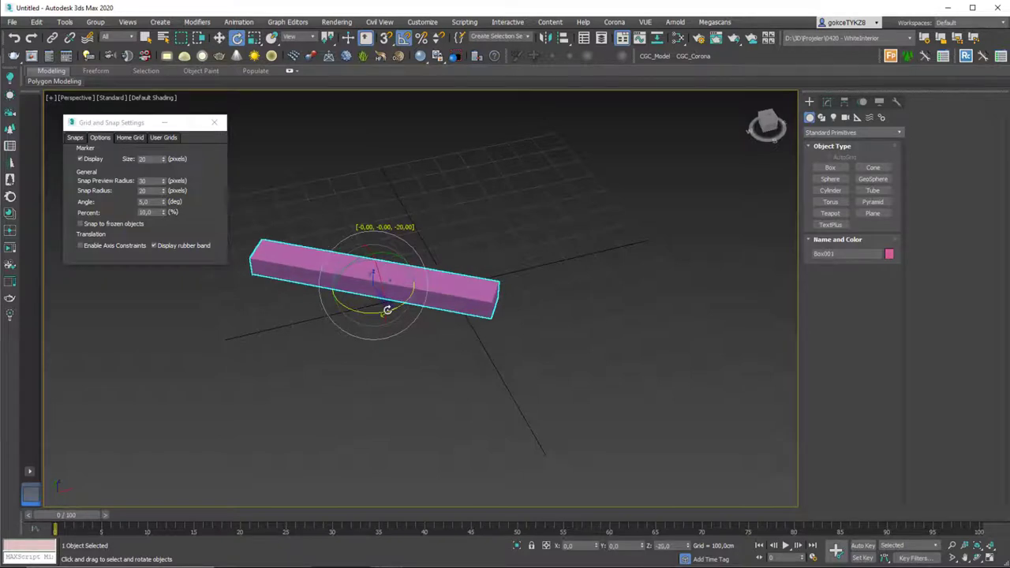
drag(388, 309, 345, 365)
key(ctrl+z)
key(ctrl+z)
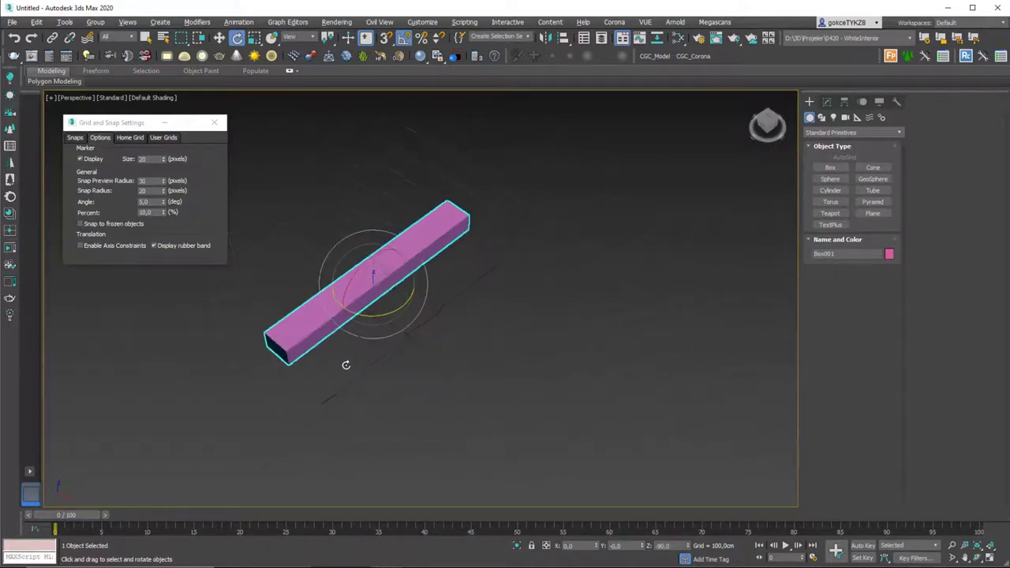
Set the snap angle to 20 degrees and try rotating the box around its vertical axis.
double_click(143, 202)
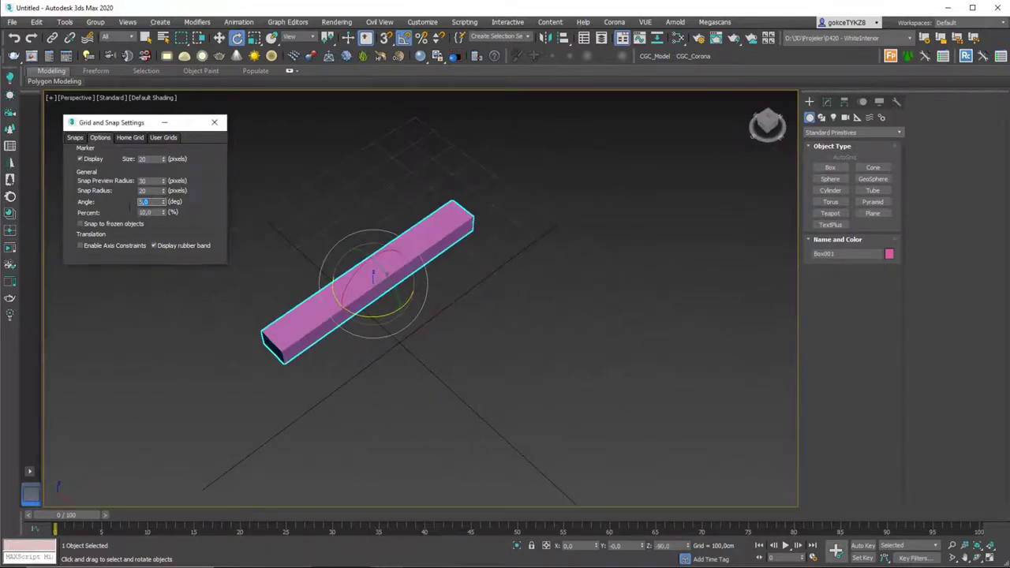
text(29)
middle_drag(371, 330, 374, 323)
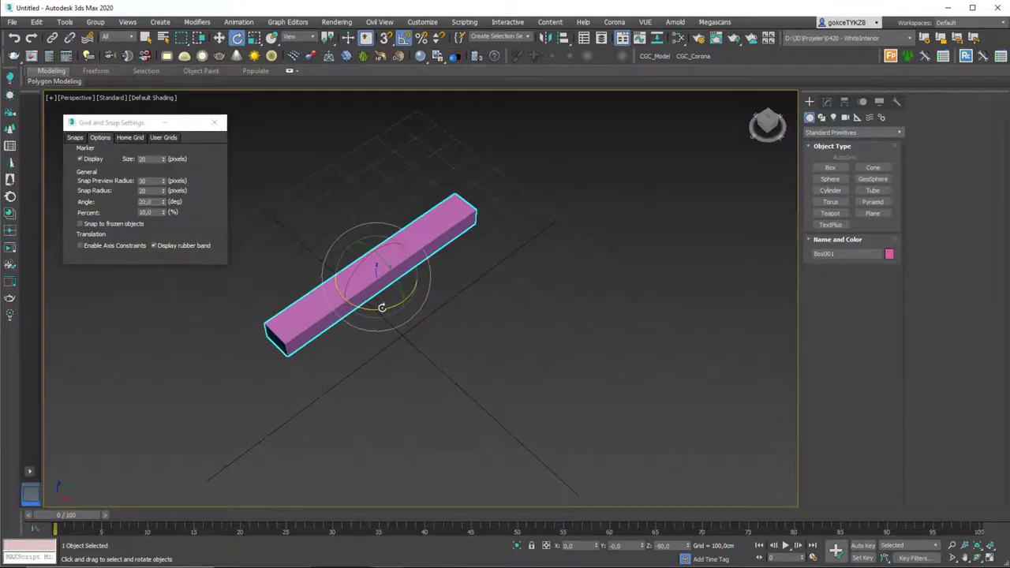
drag(381, 307, 417, 293)
Set the snap angle to 5 degrees.
double_click(149, 202)
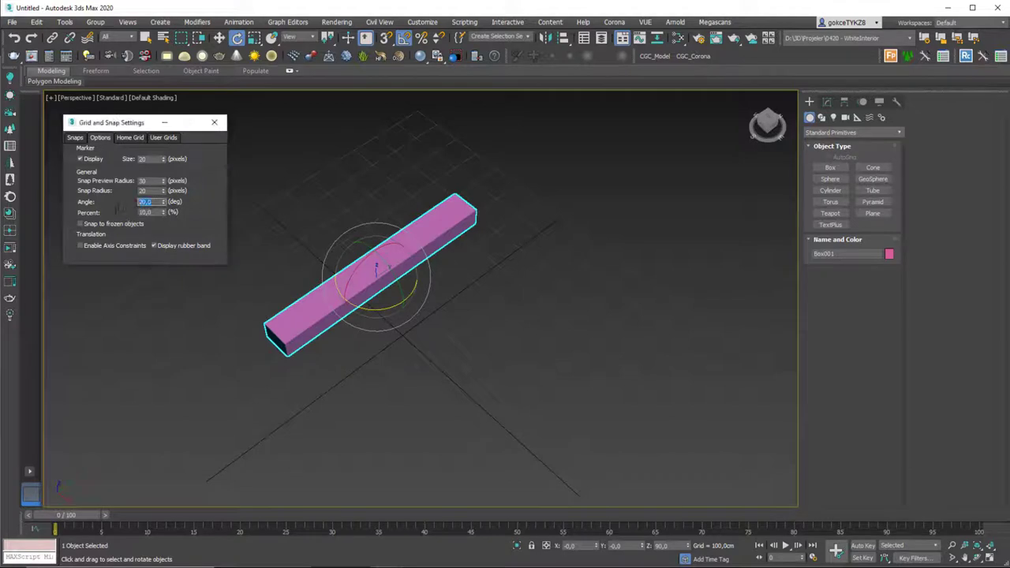
text(5)
middle_drag(377, 225, 376, 205)
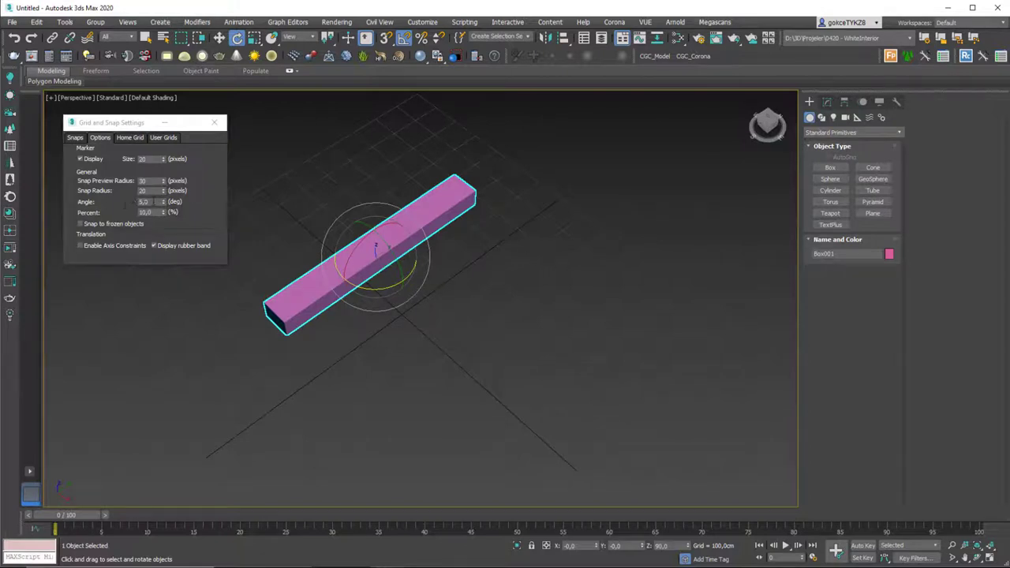
Set the snap angle to 37 degrees and try rotating the box around its vertical axis.
double_click(149, 202)
text(5)
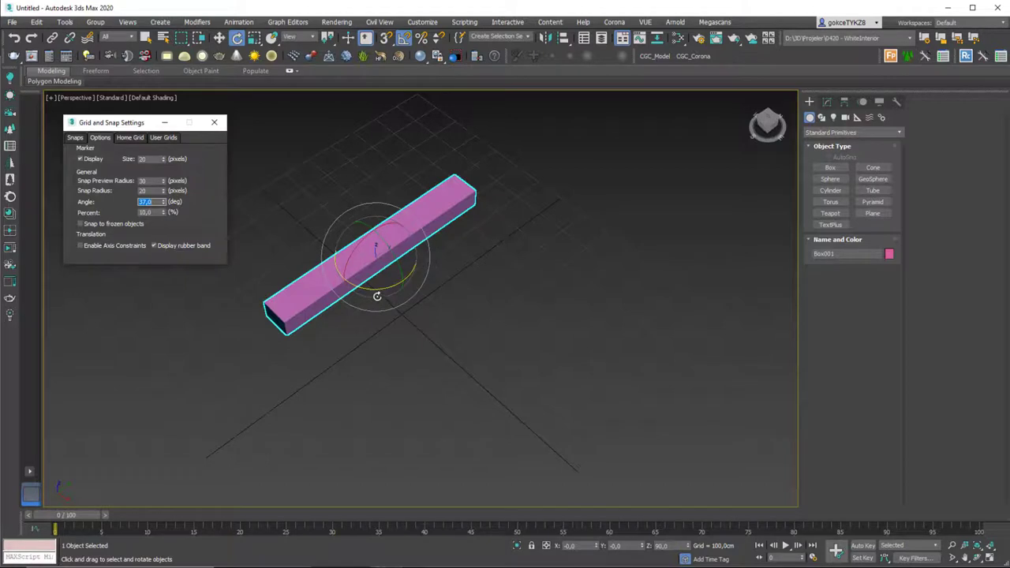
drag(377, 296, 380, 288)
click(397, 345)
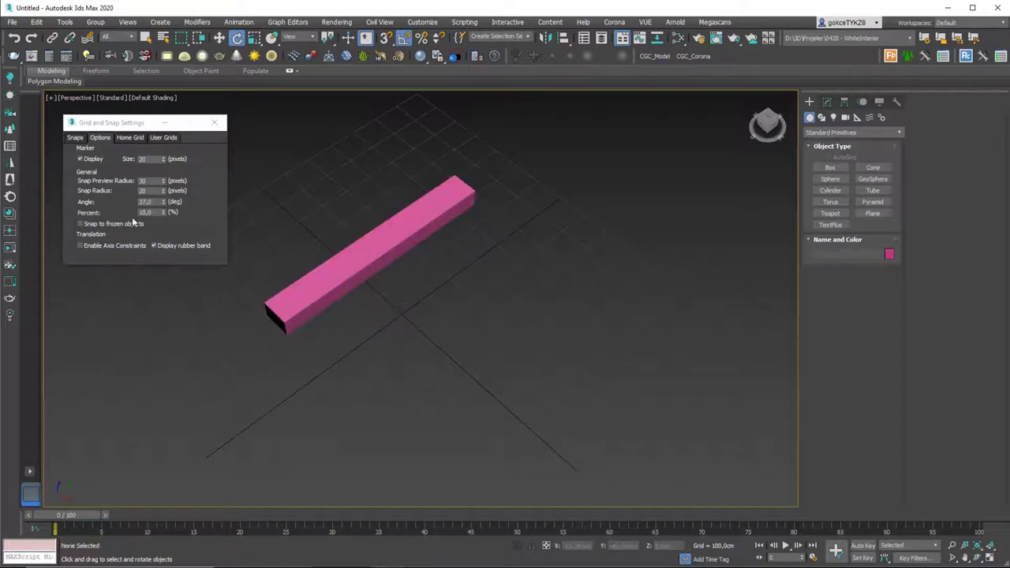
Restore the snap angle to 5 degrees and close the snap settings.
double_click(145, 202)
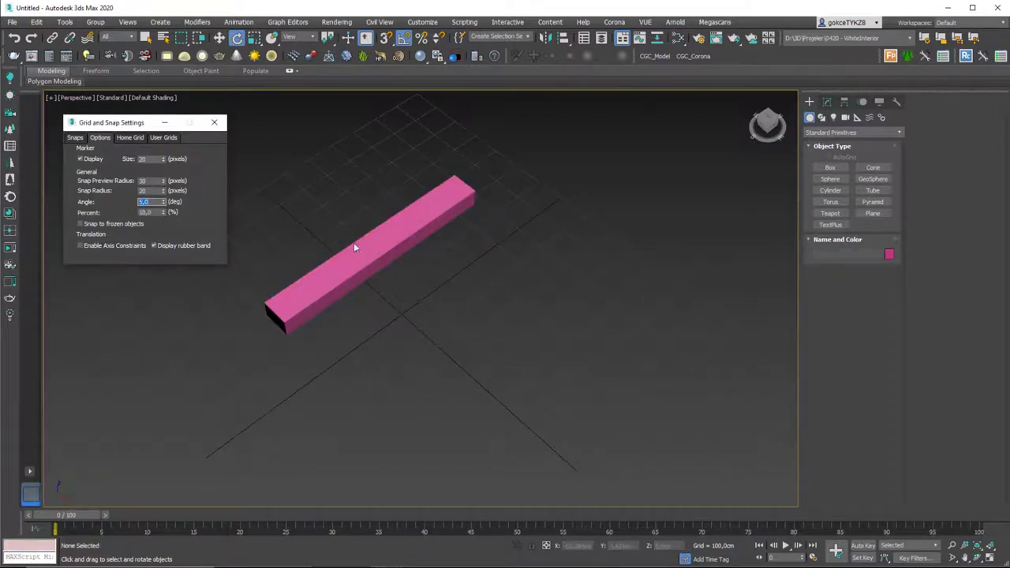
middle_drag(386, 266, 389, 280)
click(214, 124)
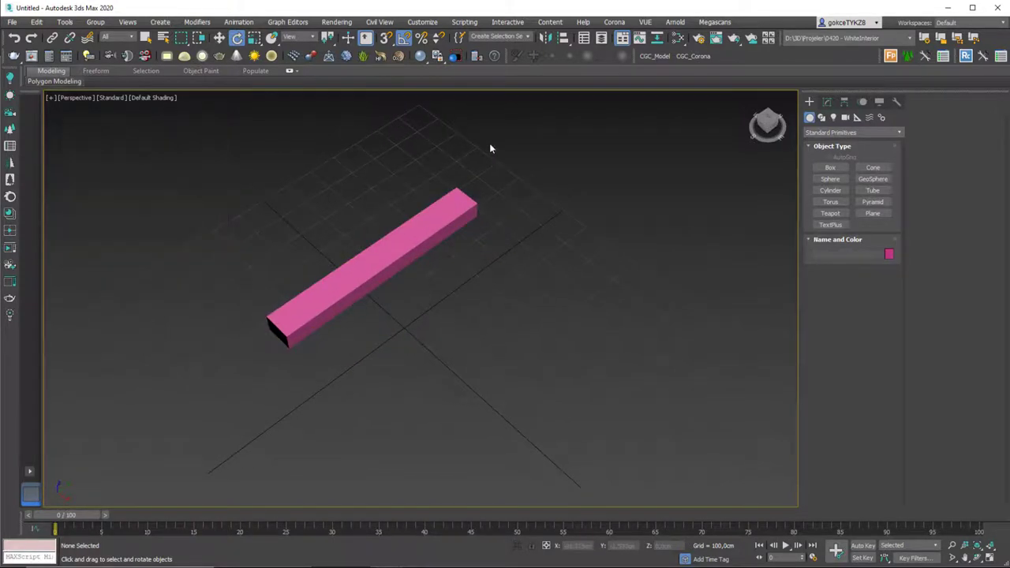
Delete the long box and replace Angle Snap with Percent Snap.
click(408, 261)
key(Delete)
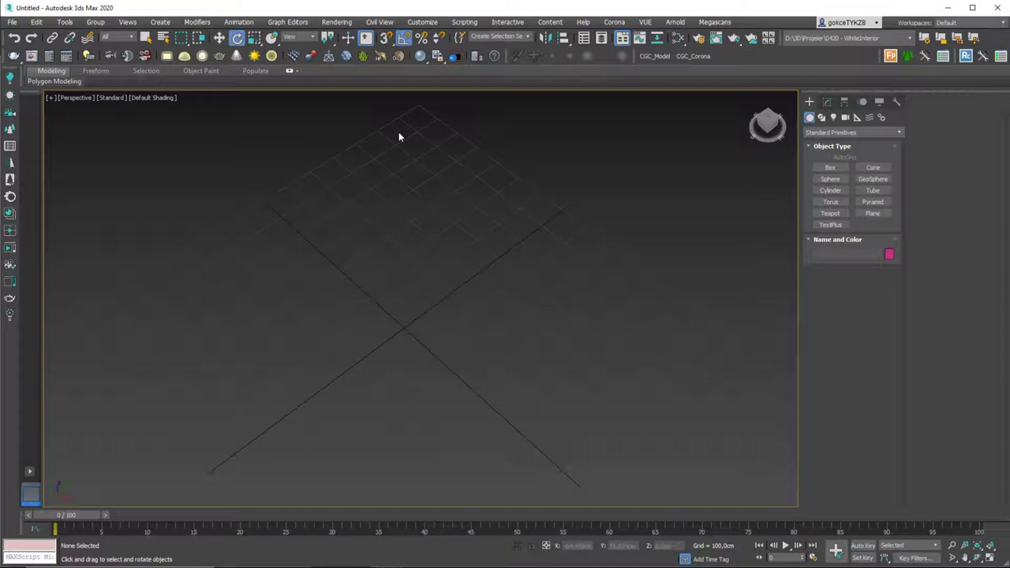
alt+middle_drag(405, 309, 407, 269)
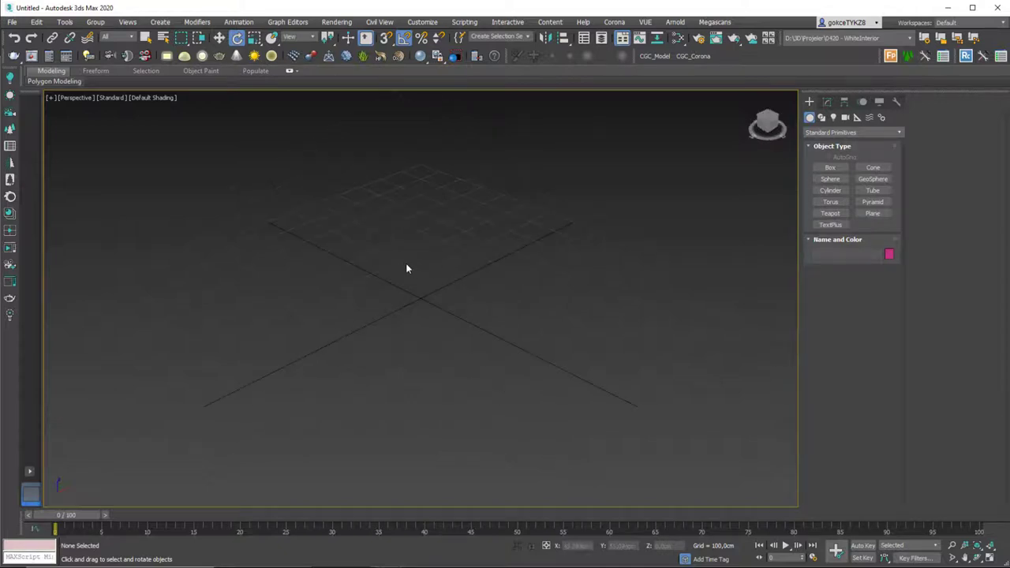
click(404, 39)
click(422, 38)
Draw a new box over the centre of the ground grid.
click(830, 168)
drag(435, 252, 388, 361)
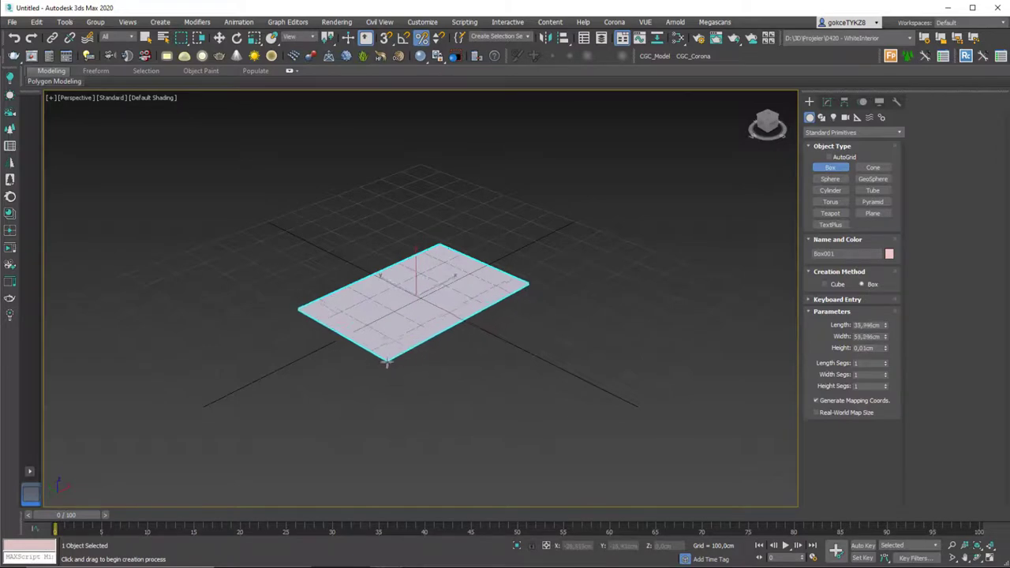
click(379, 255)
key(e)
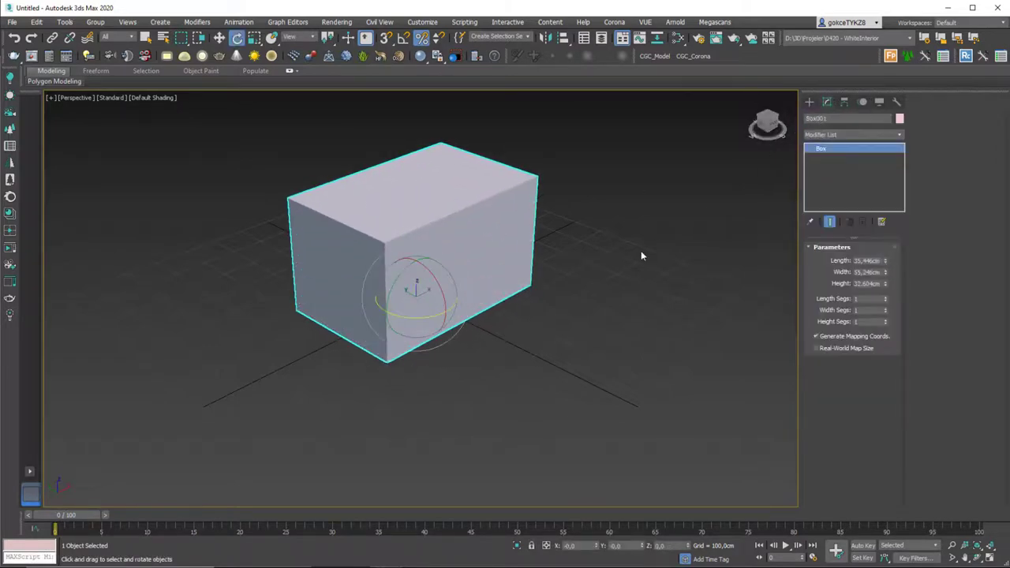
Set the box's length, width and height to 10 cm each.
double_click(871, 260)
text(10)
key(Tab)
text(10)
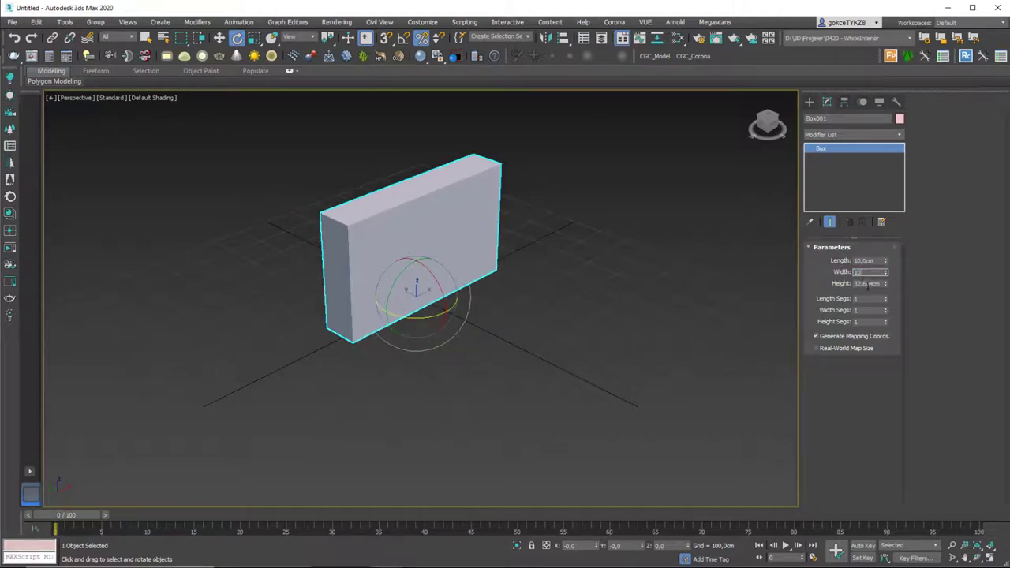
key(Tab)
text(10)
key(Return)
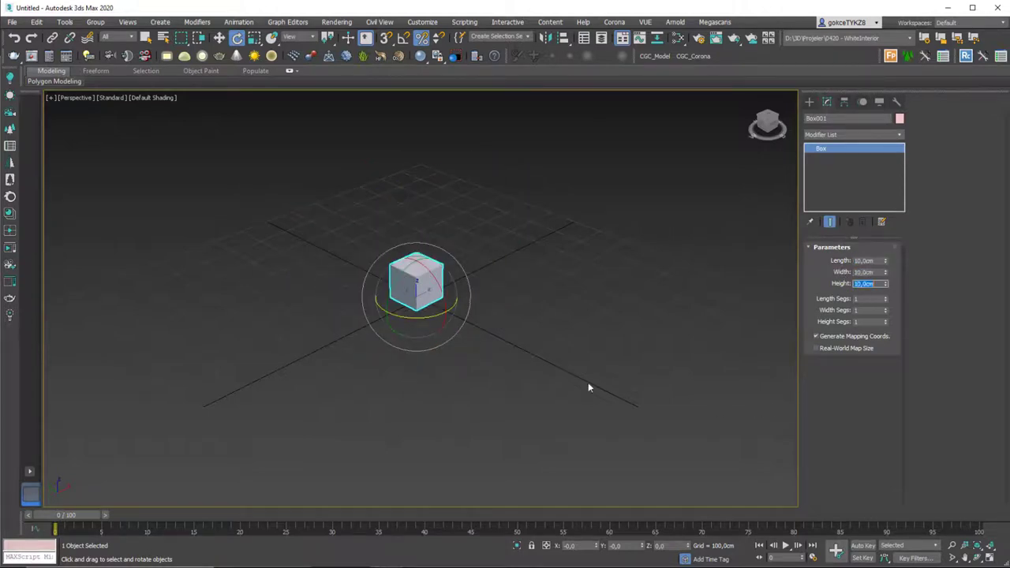
Move the cube to the world origin by zeroing its position coordinates.
key(w)
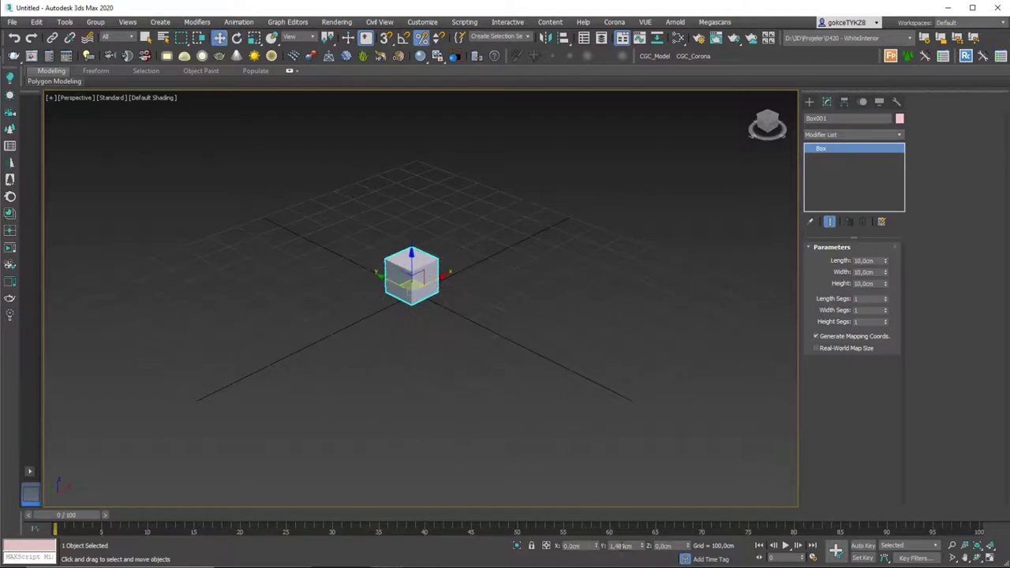
right_click(643, 547)
middle_drag(502, 224, 500, 236)
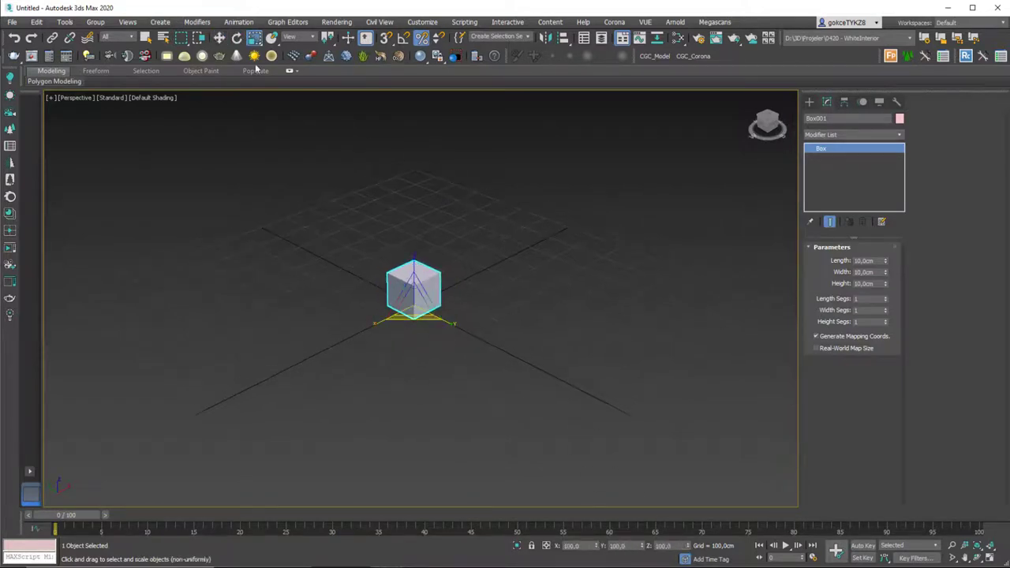
Scale the cube non-uniformly along Z to 200 percent with Percent Snap, undoing the first stretch.
click(254, 38)
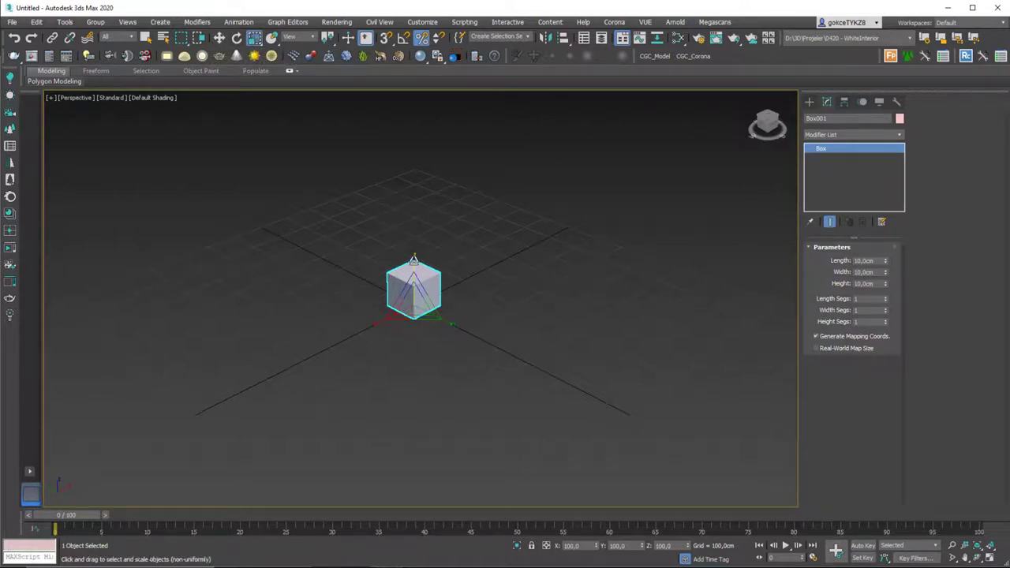
drag(414, 258, 413, 229)
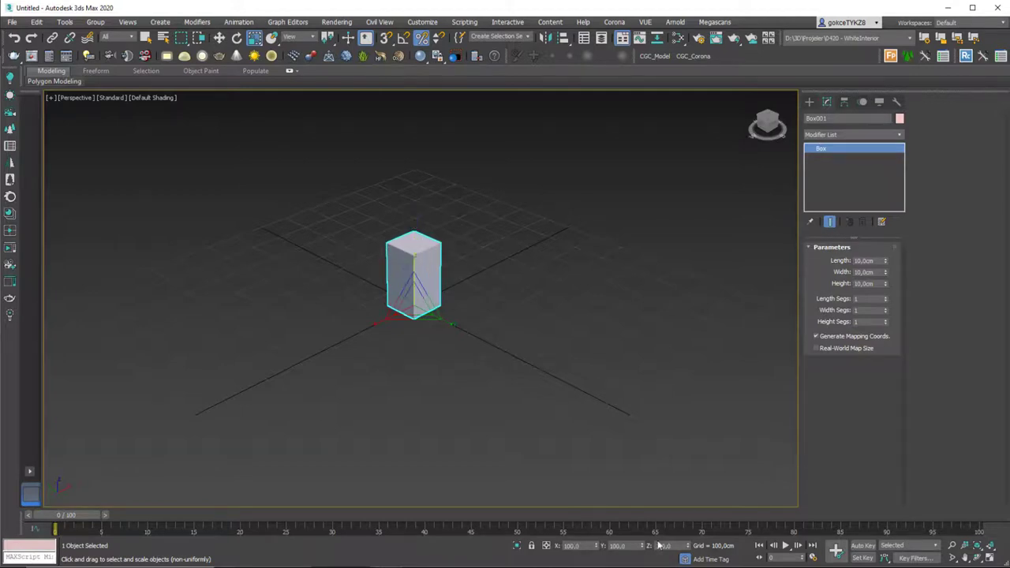
key(ctrl+z)
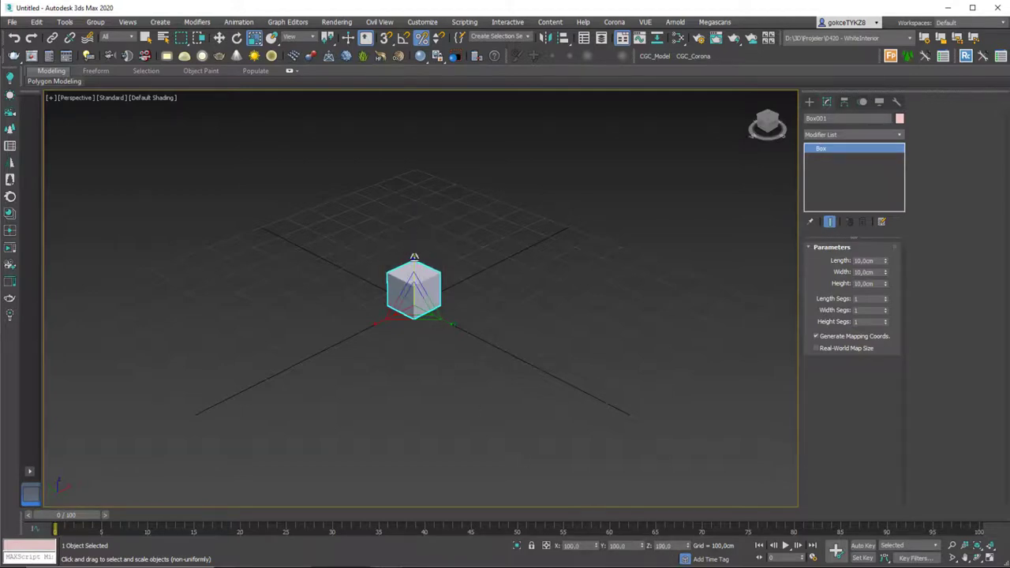
drag(414, 258, 413, 217)
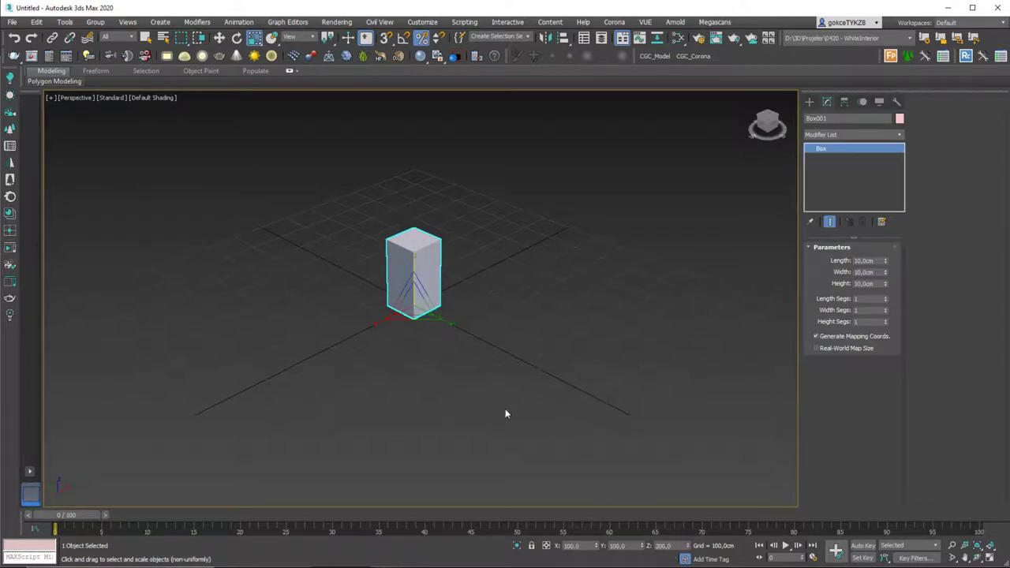
Turn off Percent Snap and stretch the box freely along Z to about 278 percent.
alt+middle_drag(450, 276, 398, 164)
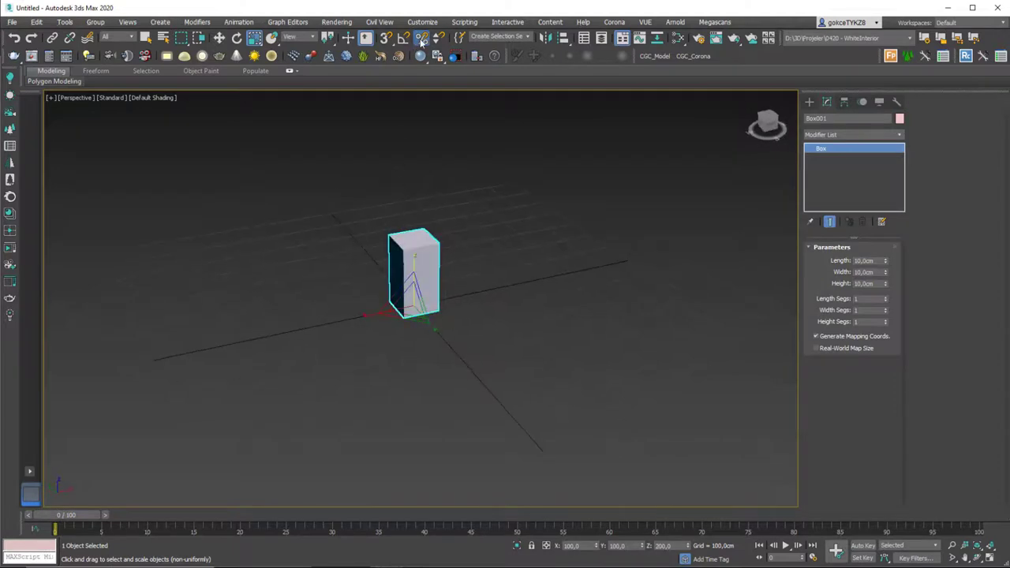
drag(417, 260, 420, 222)
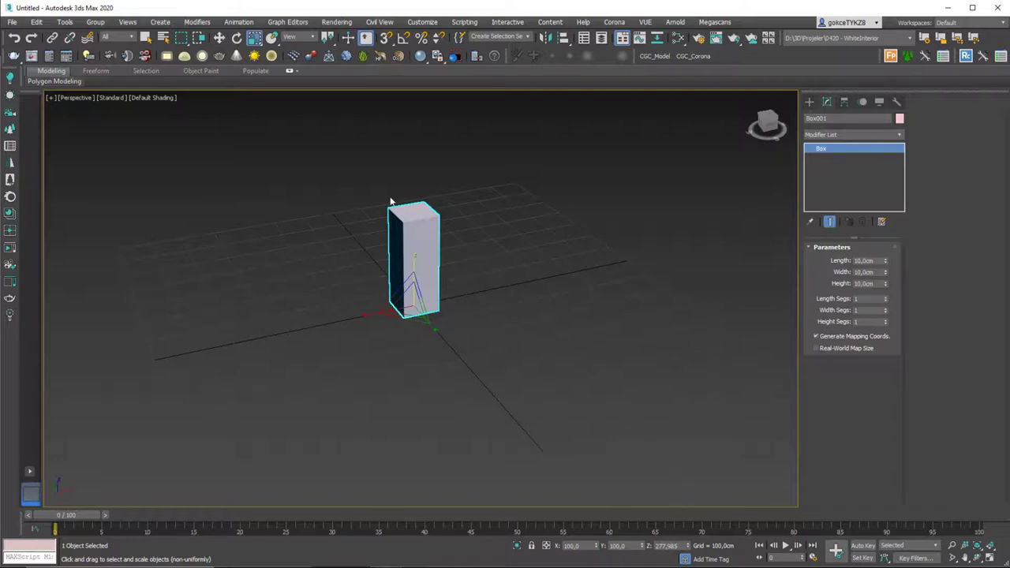
Undo the free stretch of the box and set the percent snap increment to 100 percent.
middle_drag(403, 208, 440, 248)
key(ctrl+z)
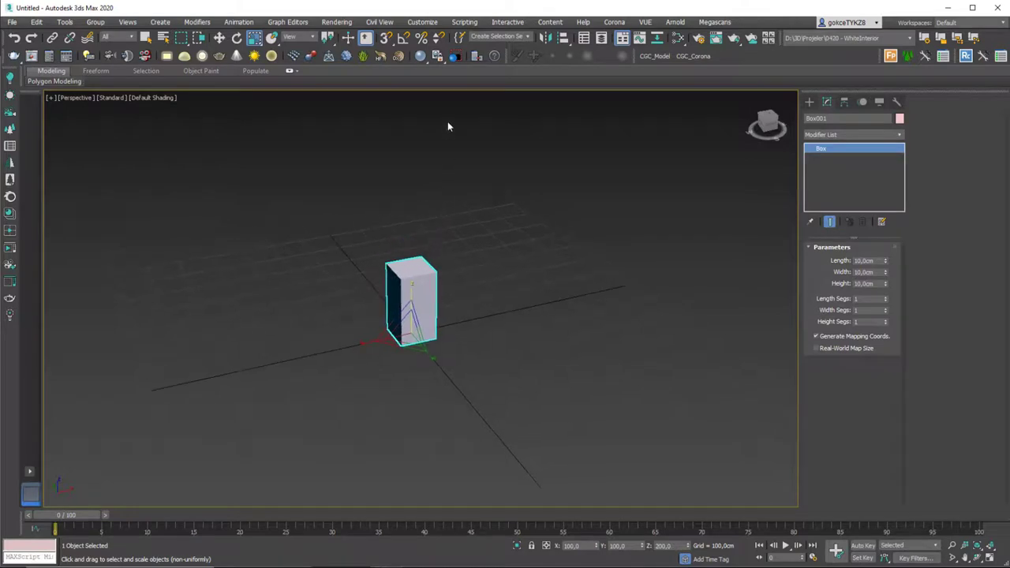
right_click(422, 38)
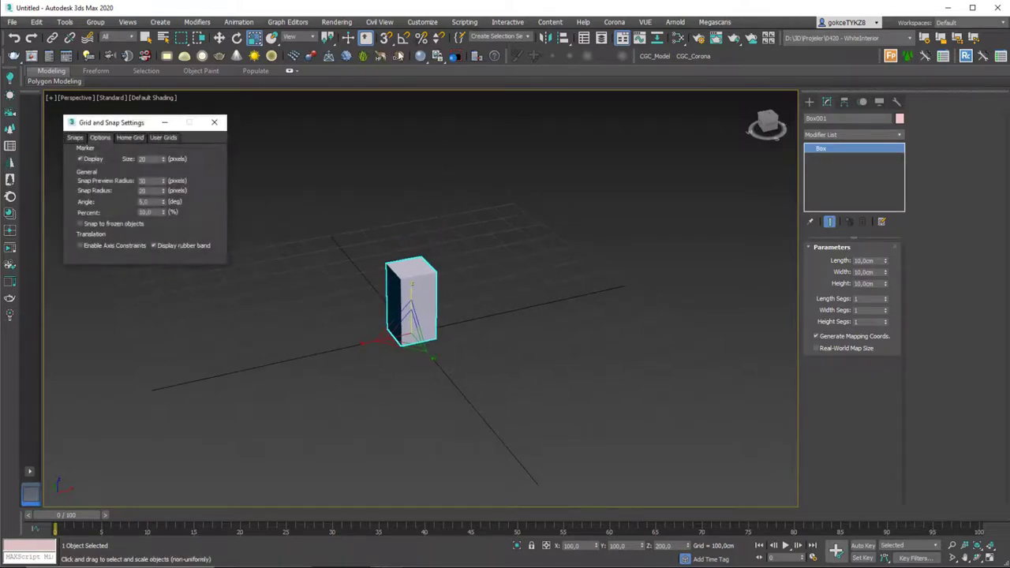
double_click(146, 212)
text(1)
click(355, 216)
Try stretching the box along Z freely and with Percent Snap turned on, undoing the stretches.
click(418, 282)
drag(412, 285, 411, 269)
key(ctrl+z)
click(421, 39)
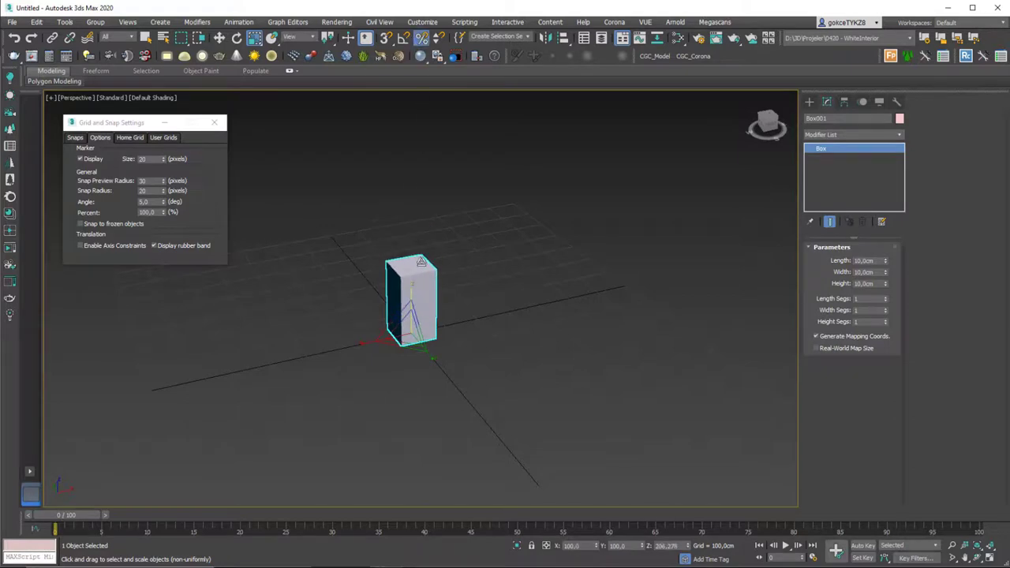
drag(411, 288, 412, 273)
middle_drag(407, 236, 408, 234)
key(ctrl+z)
mouse_move(413, 288)
mouse_down()
mouse_move(413, 119)
mouse_move(415, 282)
mouse_up()
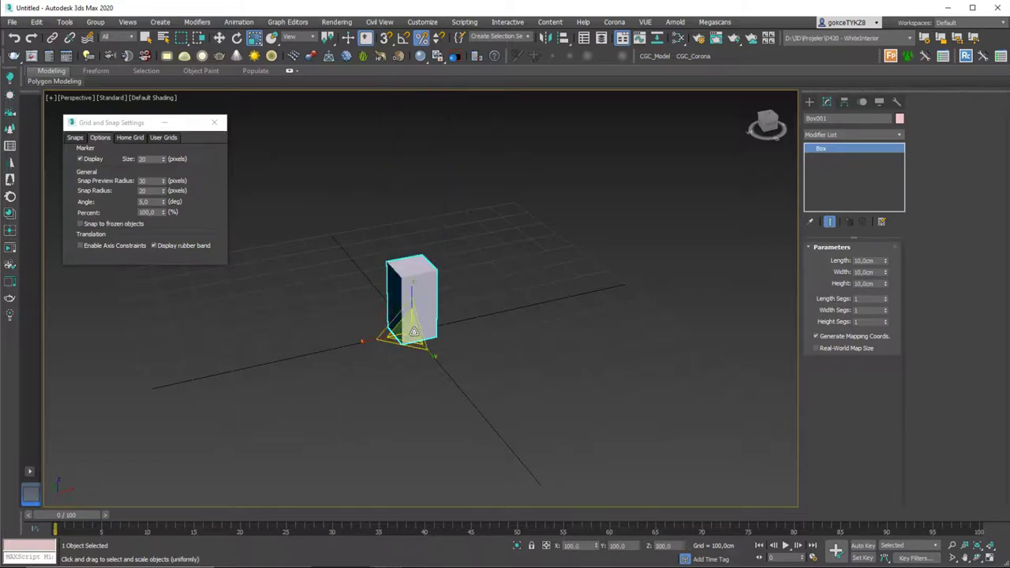
Try scaling the box uniformly and along Y with Percent Snap, undoing each scale.
drag(414, 331, 396, 175)
key(ctrl+z)
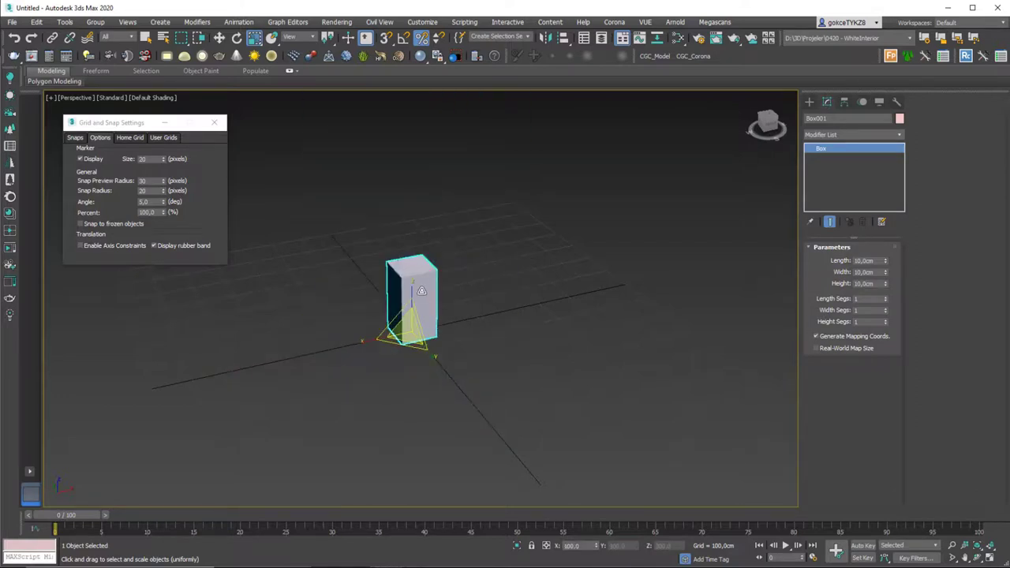
key(r)
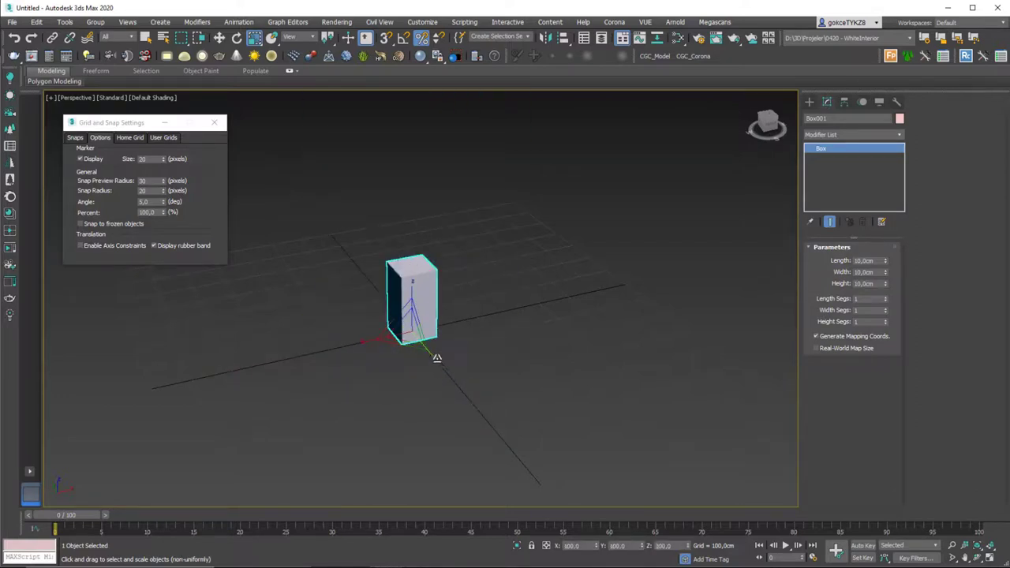
drag(436, 362, 467, 393)
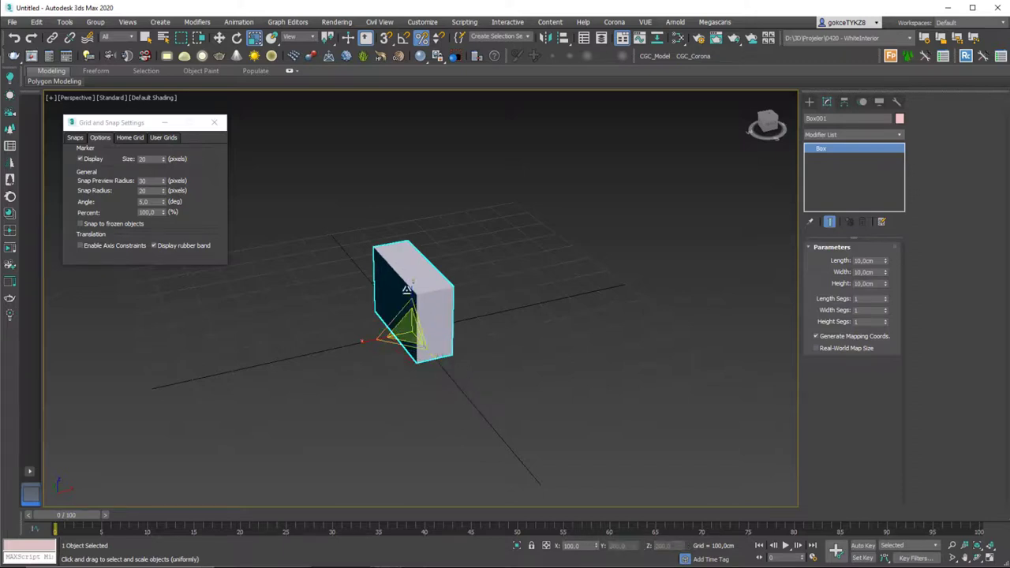
key(ctrl+z)
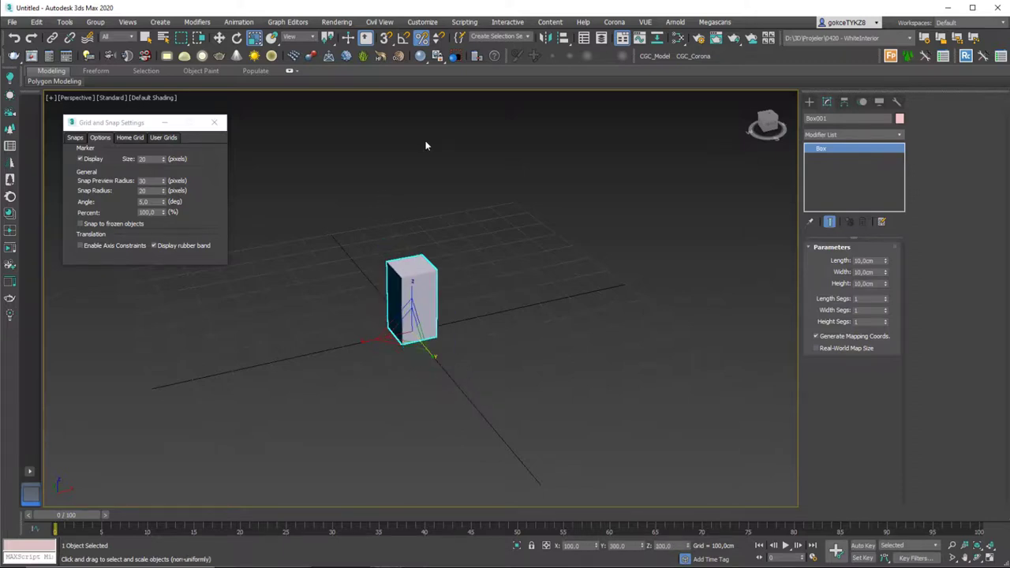
Turn on Spinner Snap and step the box's length up to 11 cm and 12 cm.
click(439, 38)
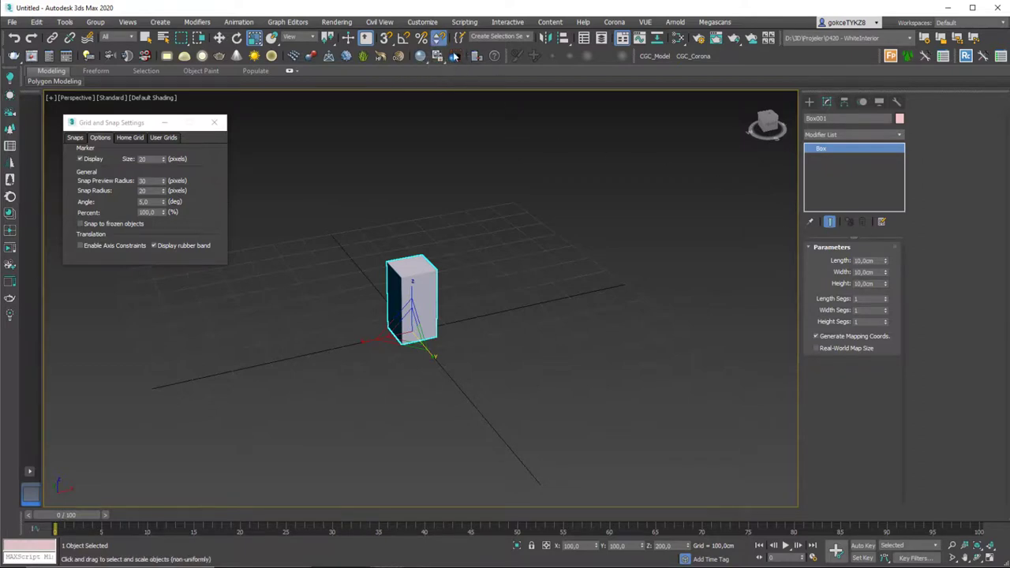
click(886, 260)
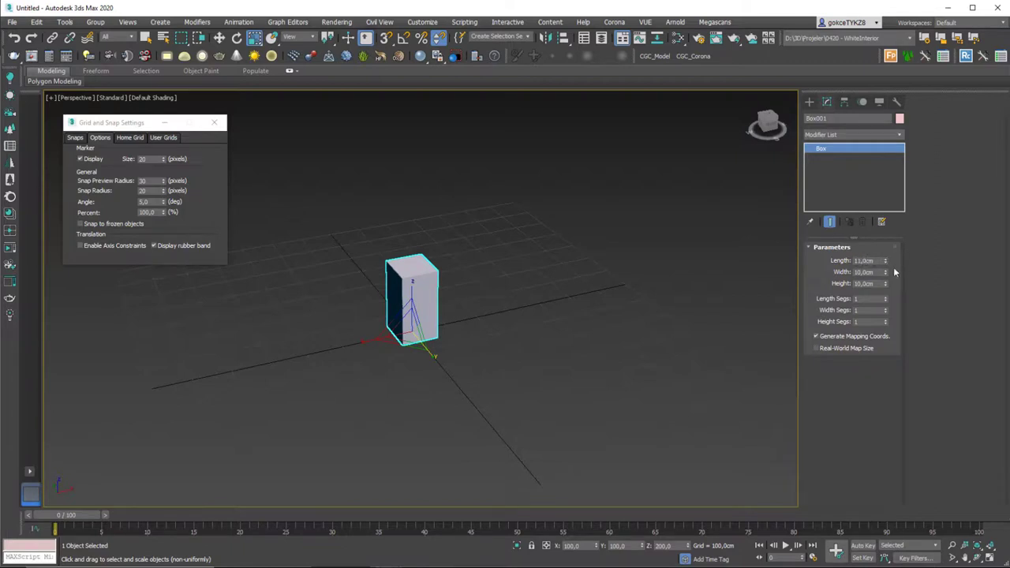
click(885, 260)
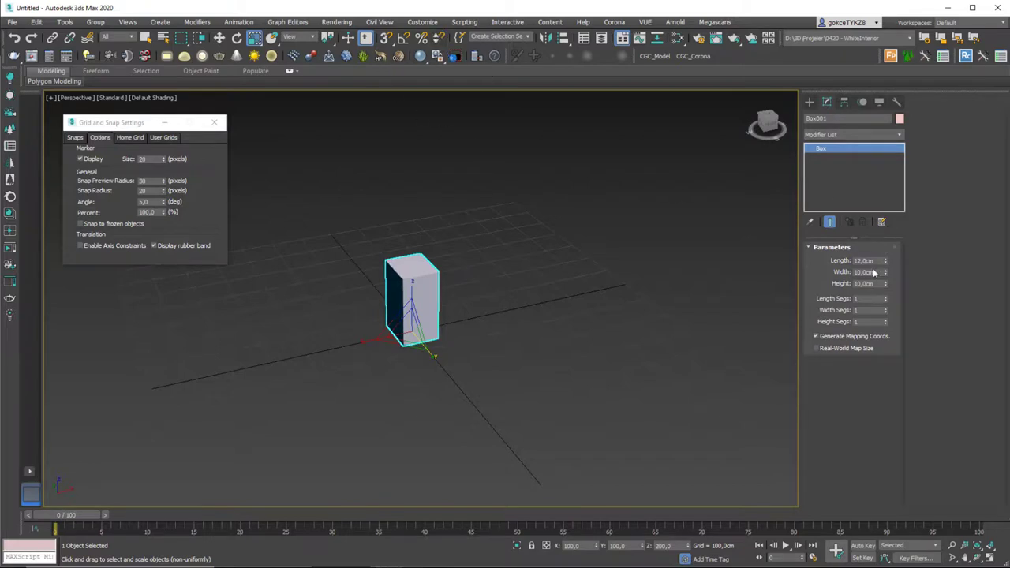
drag(885, 261, 887, 258)
Set the box's length first to 10 cm and finally to 20 cm.
double_click(871, 260)
text(10)
key(Return)
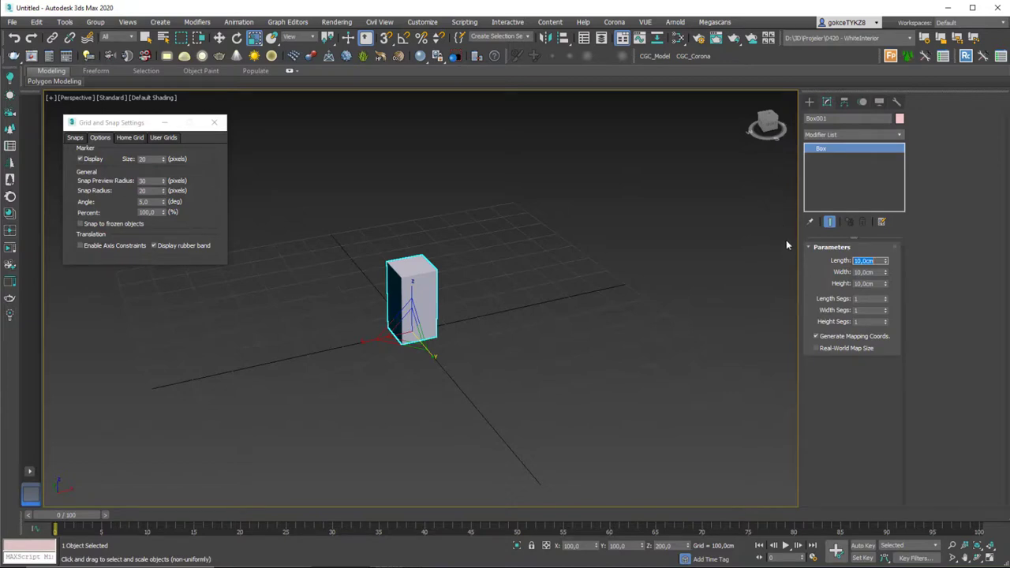
text(20)
key(Return)
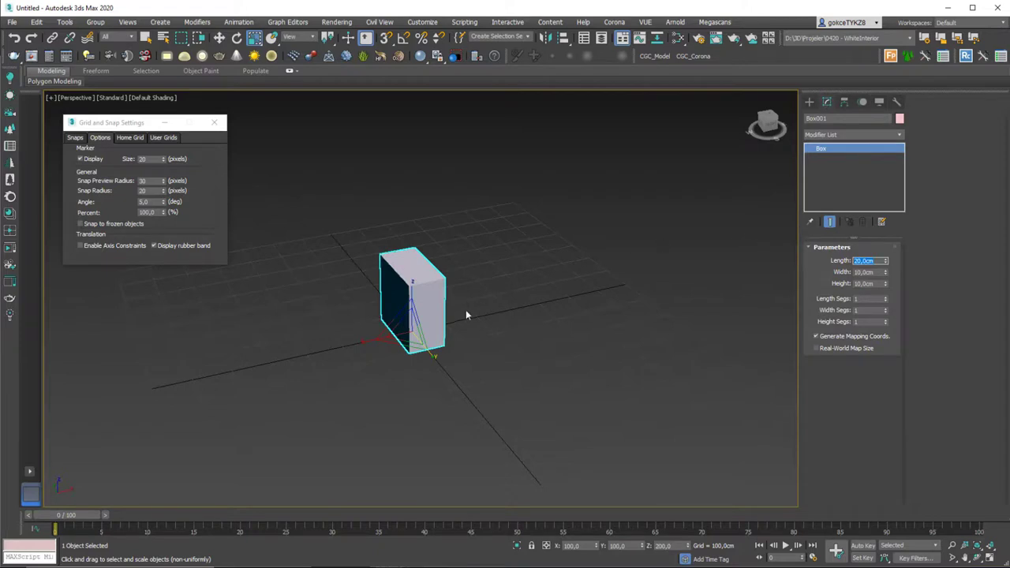
alt+middle_drag(465, 315, 507, 315)
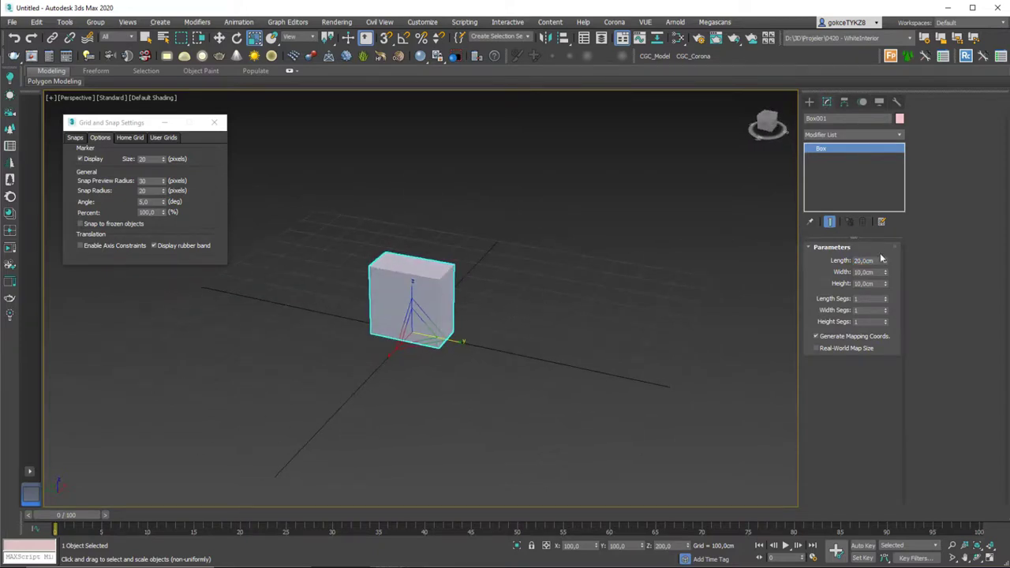
Enter a new spinner snap increment in the general preferences and apply it.
right_click(434, 39)
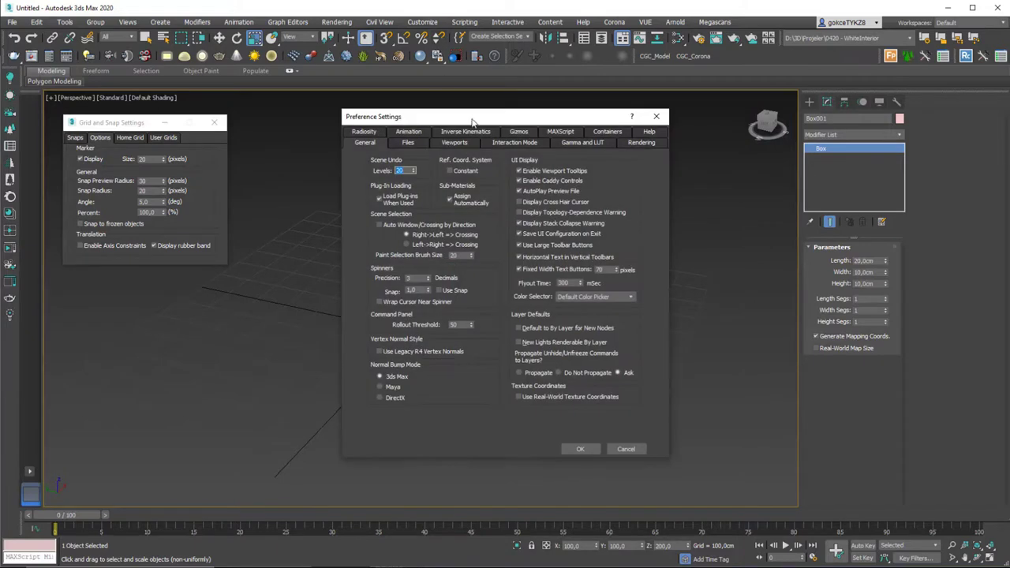
drag(475, 124, 544, 71)
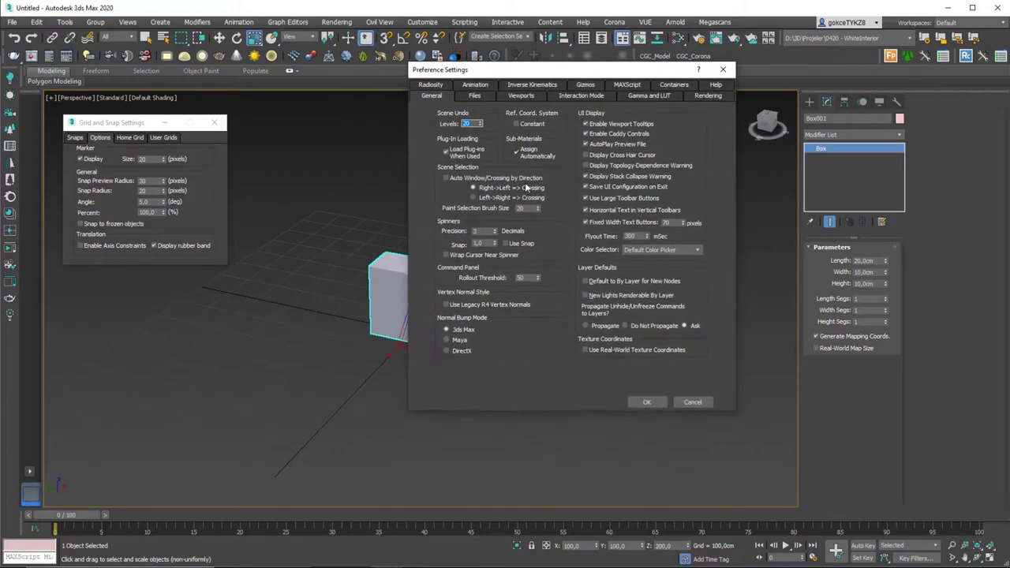
double_click(478, 243)
drag(481, 72, 479, 85)
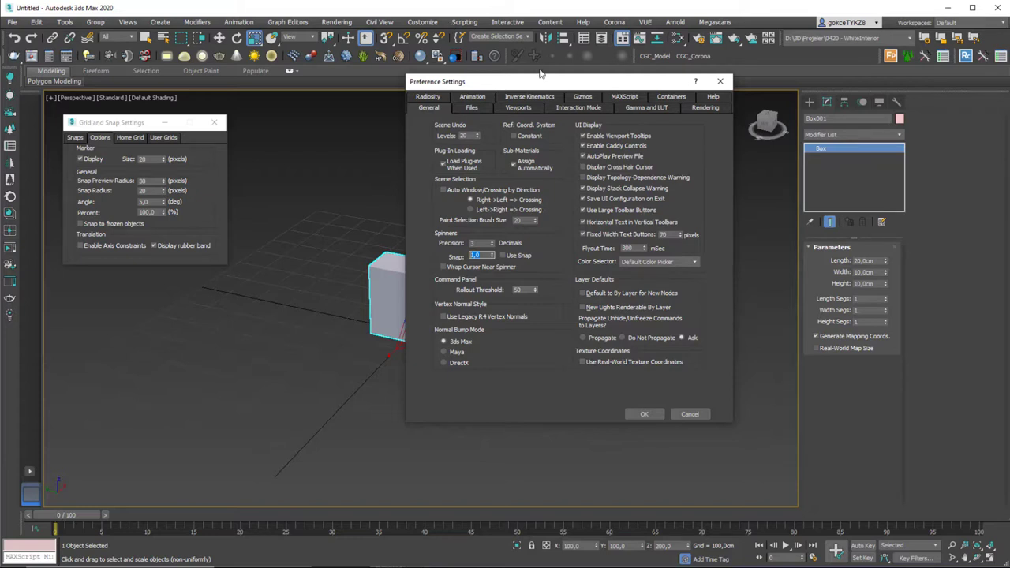
drag(544, 85, 368, 127)
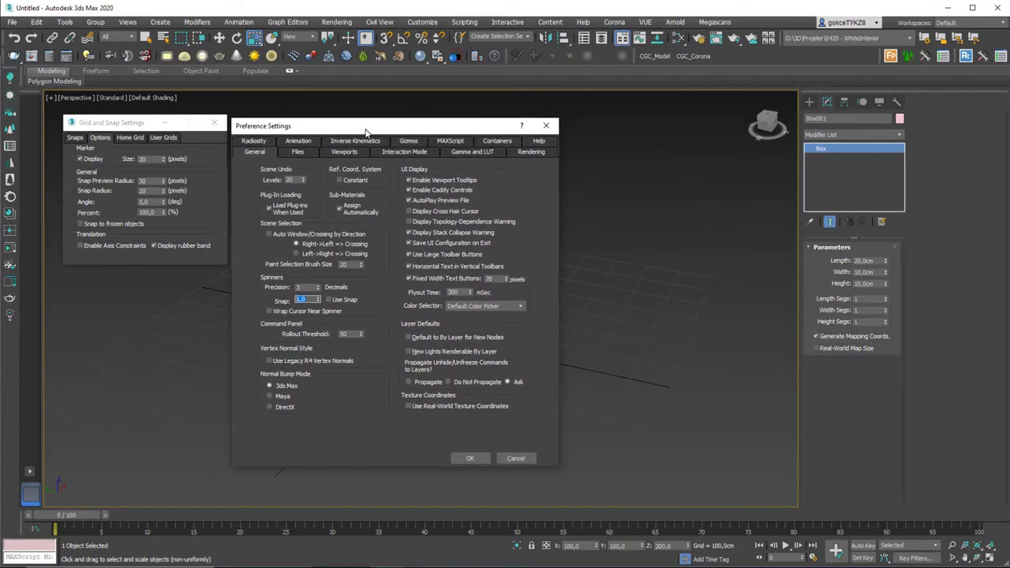
text(1)
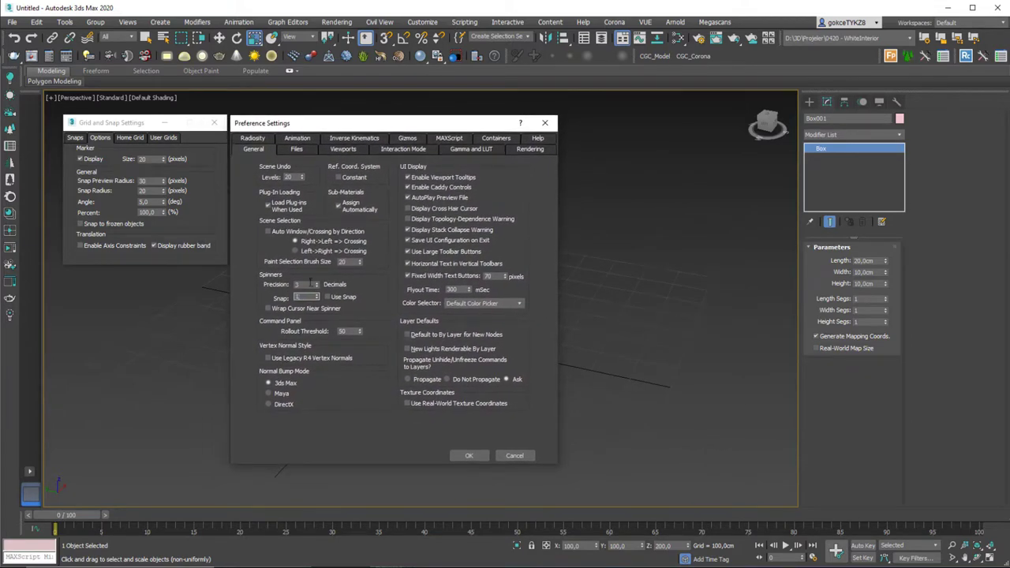
click(469, 455)
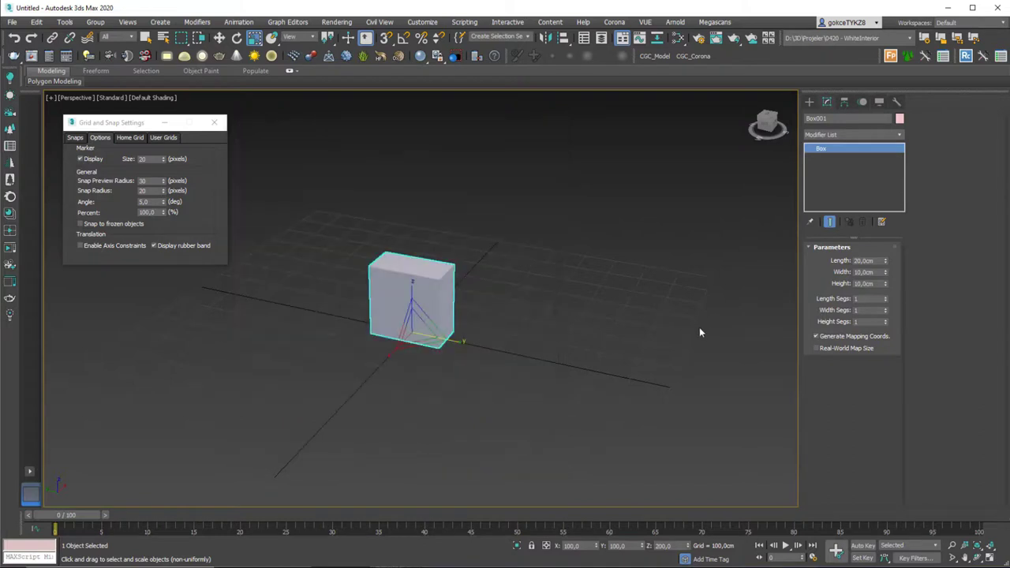
Undo the unsnapped length change and raise the box's length to 30 cm with Spinner Snap turned on.
click(885, 261)
click(439, 37)
middle_drag(495, 312, 509, 306)
key(ctrl+z)
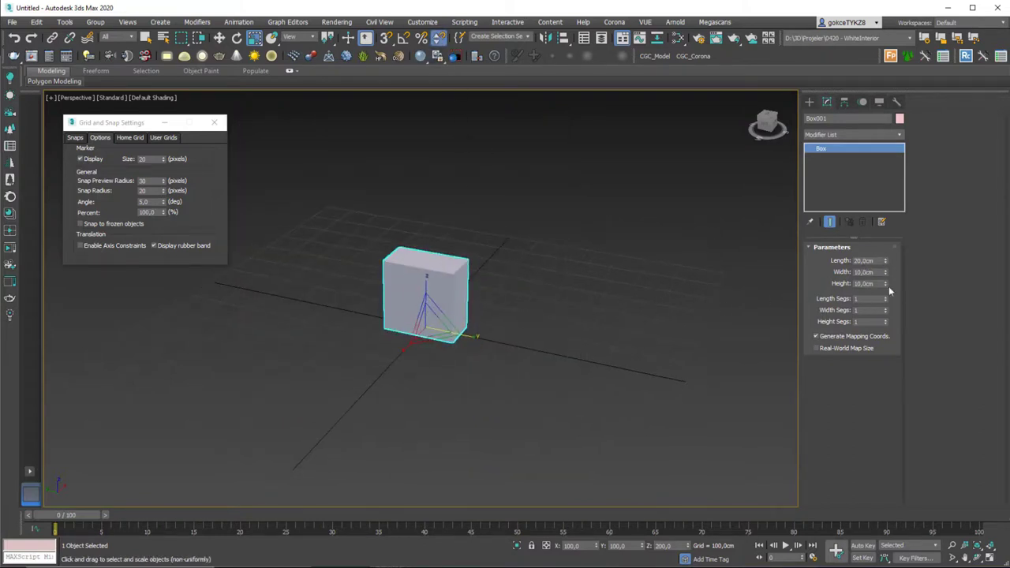
drag(885, 261, 886, 236)
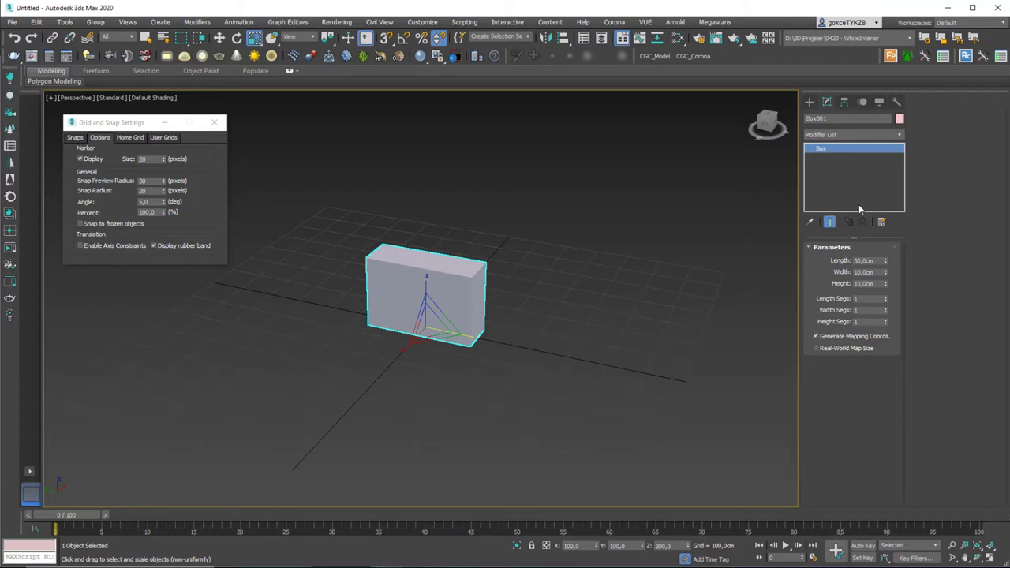
Close the grid and snap settings and delete the box.
click(329, 203)
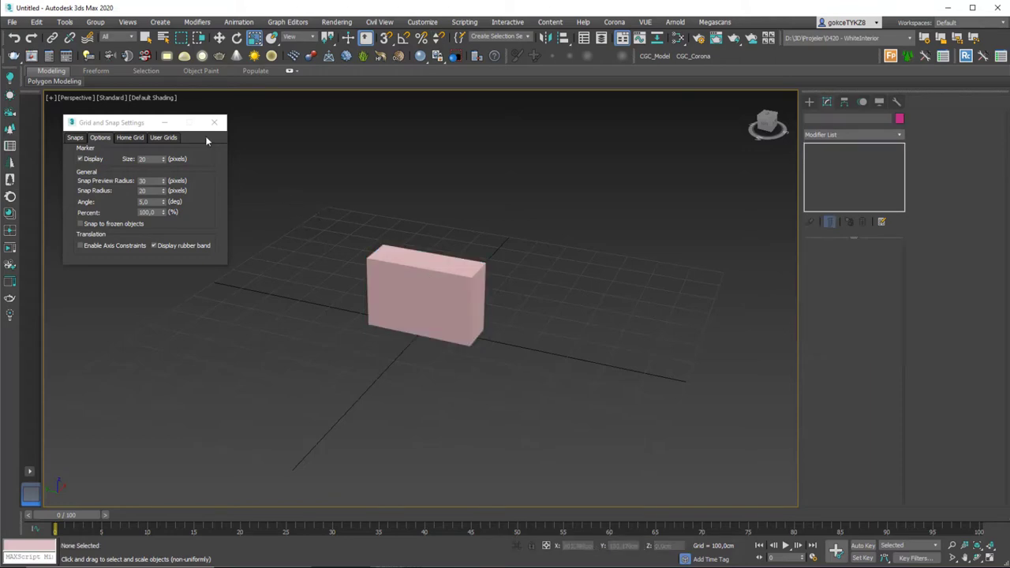
click(214, 124)
drag(495, 420, 498, 421)
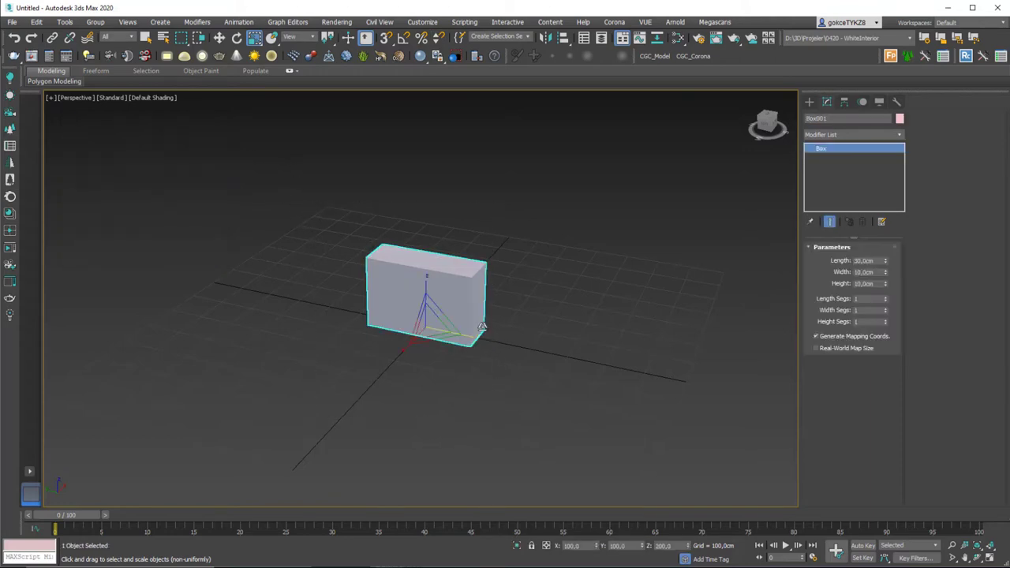
key(Delete)
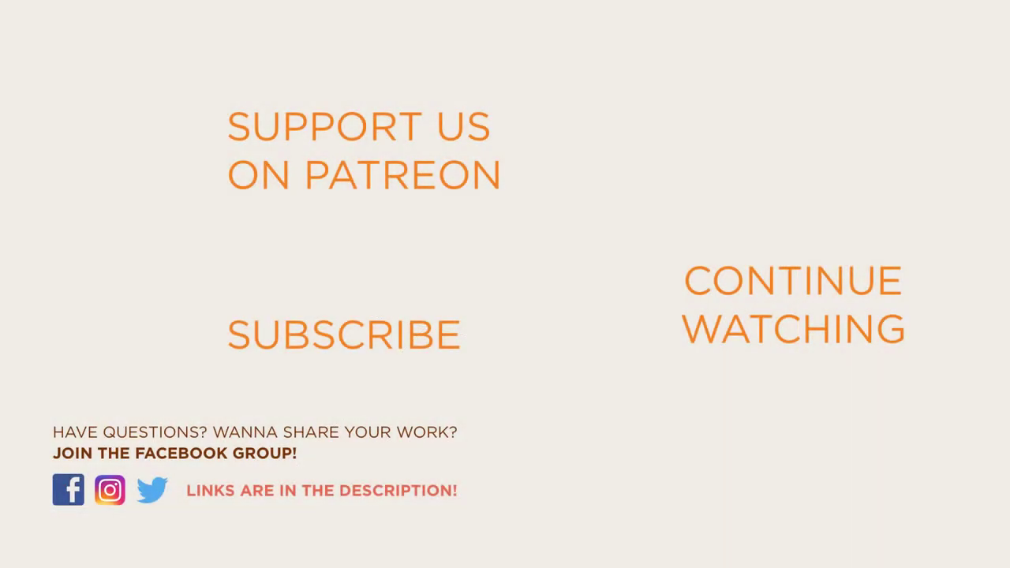